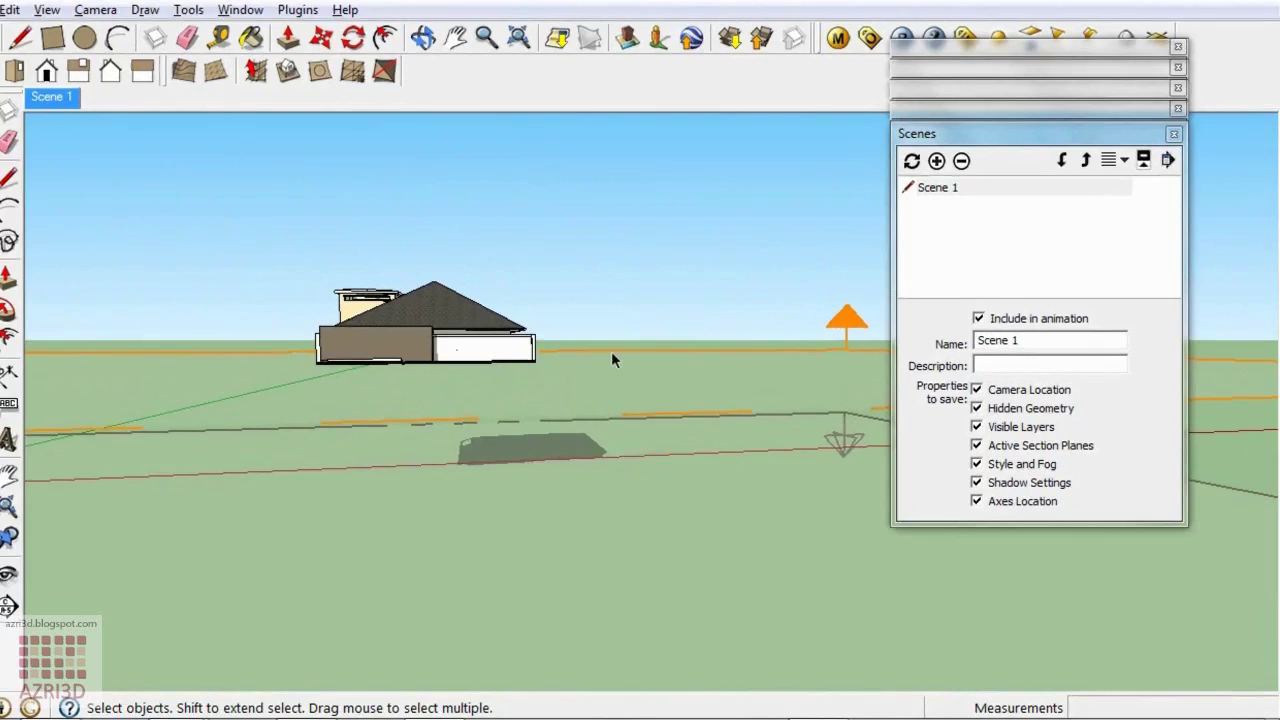
# - Move the horizontal section plane straight up until it lies above the house roof
pyautogui.click(667, 446)
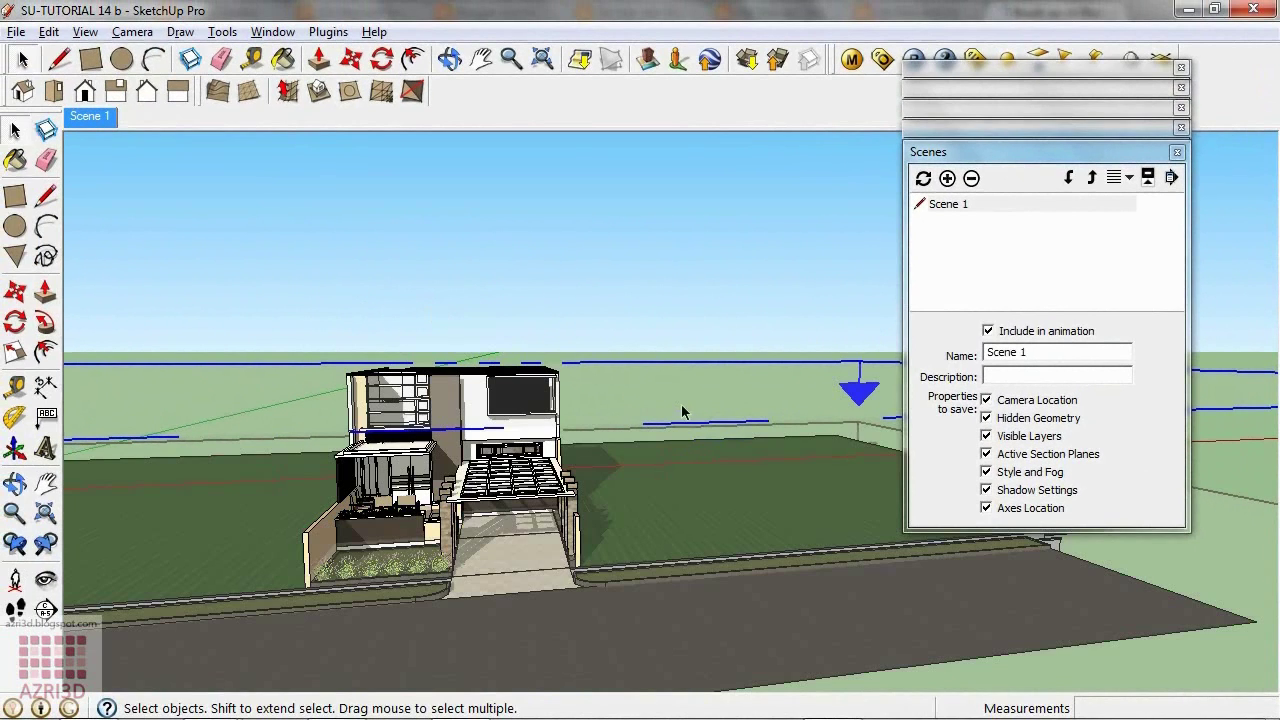
pyautogui.press('m')
pyautogui.press('space')
pyautogui.scroll(3, 425, 532)
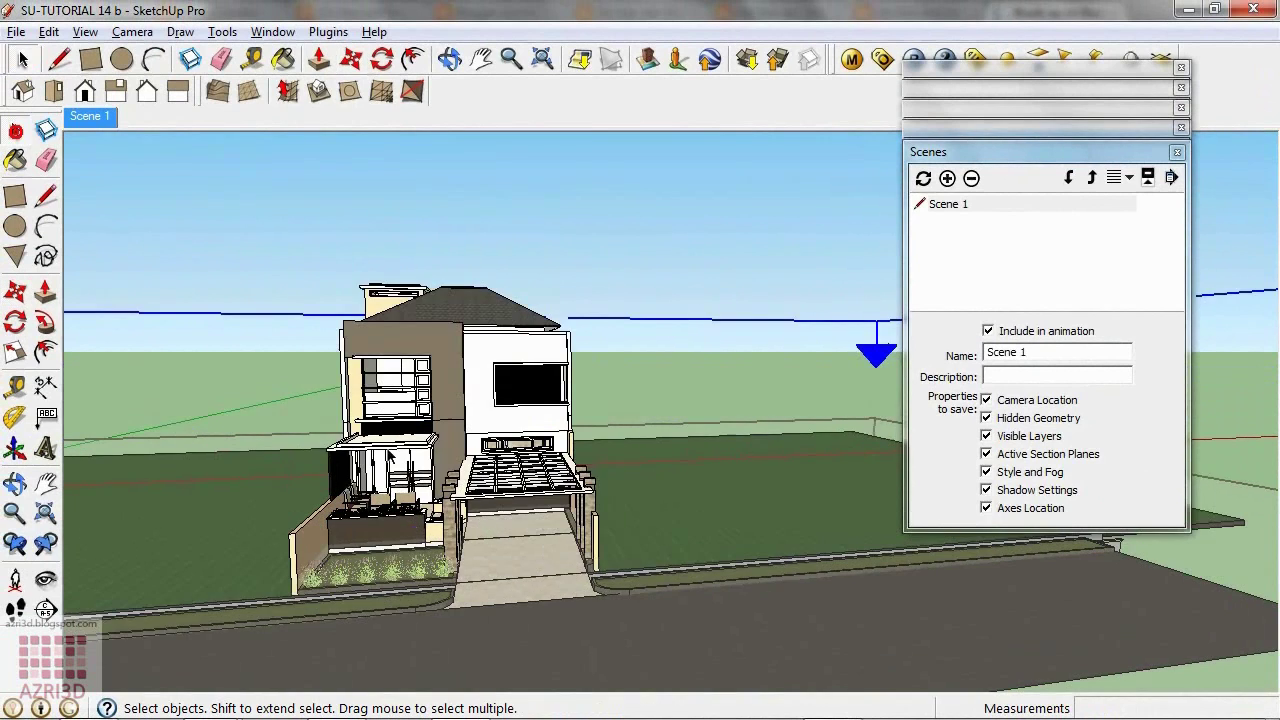
# - Save an angled view of the complete house front as a second scene and play the scene animation
pyautogui.moveTo(425, 532); pyautogui.dragTo(570, 548, button='middle')
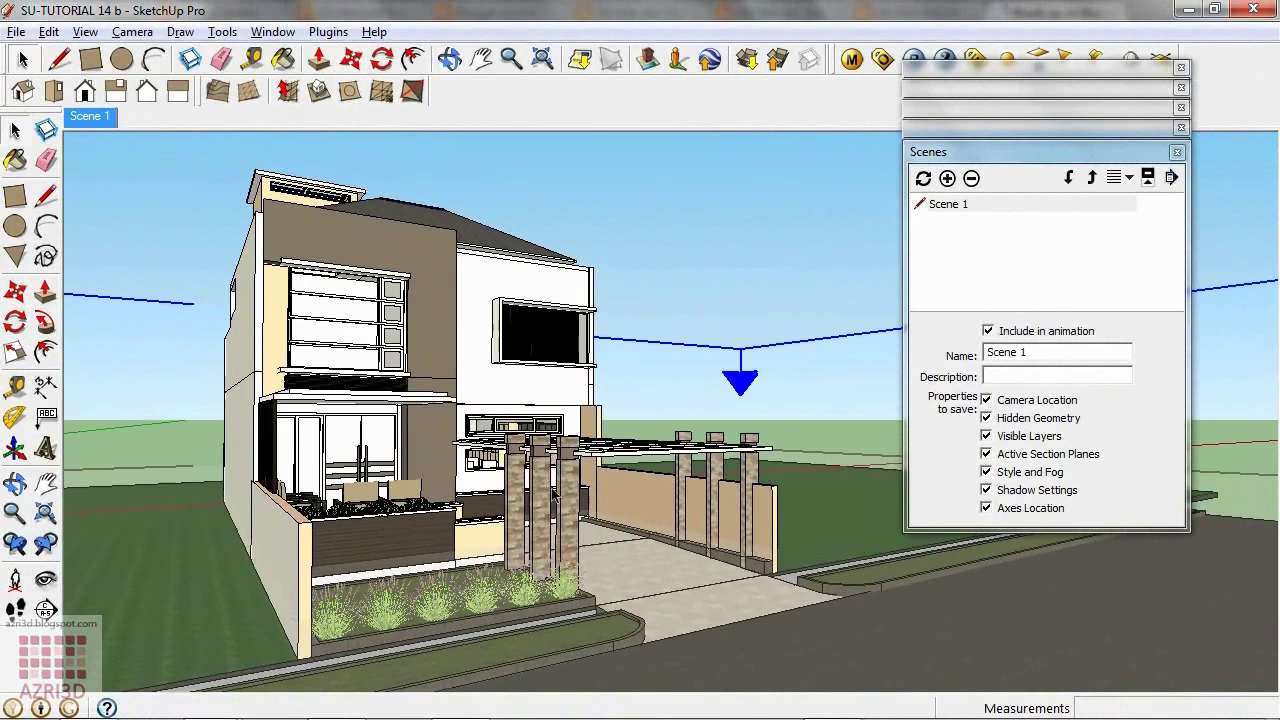
pyautogui.click(947, 178)
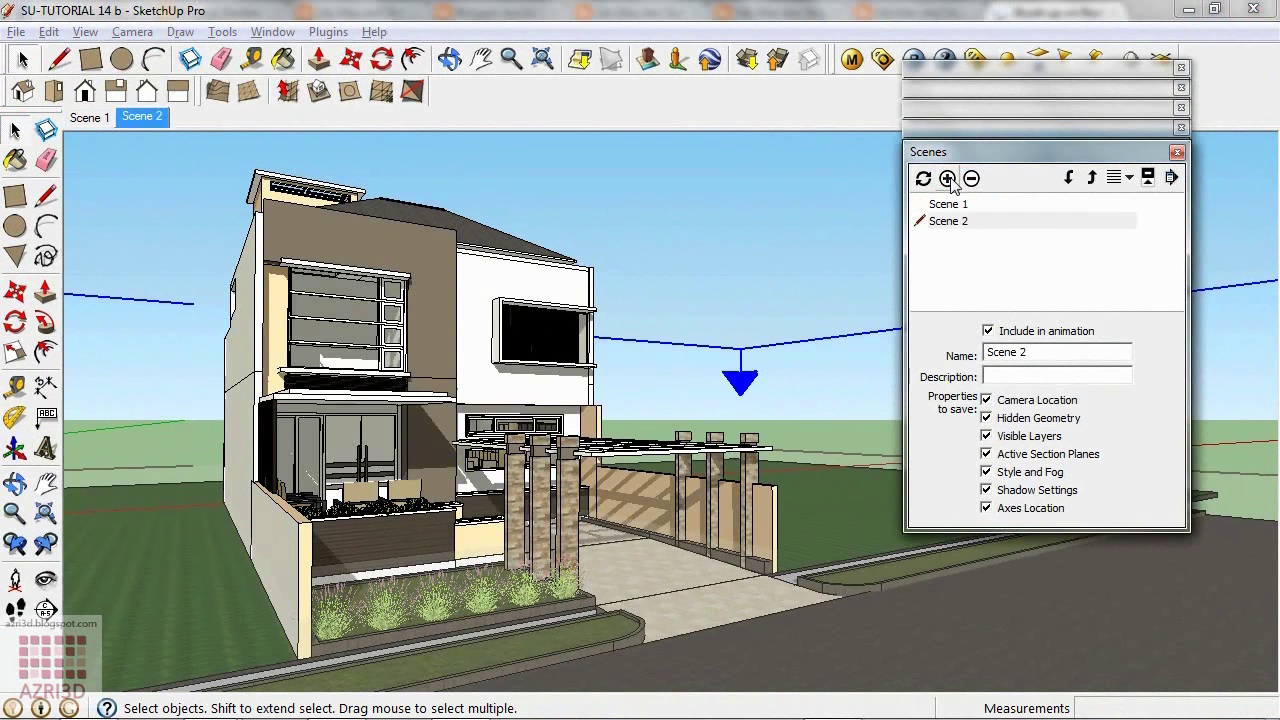
pyautogui.rightClick(86, 119)
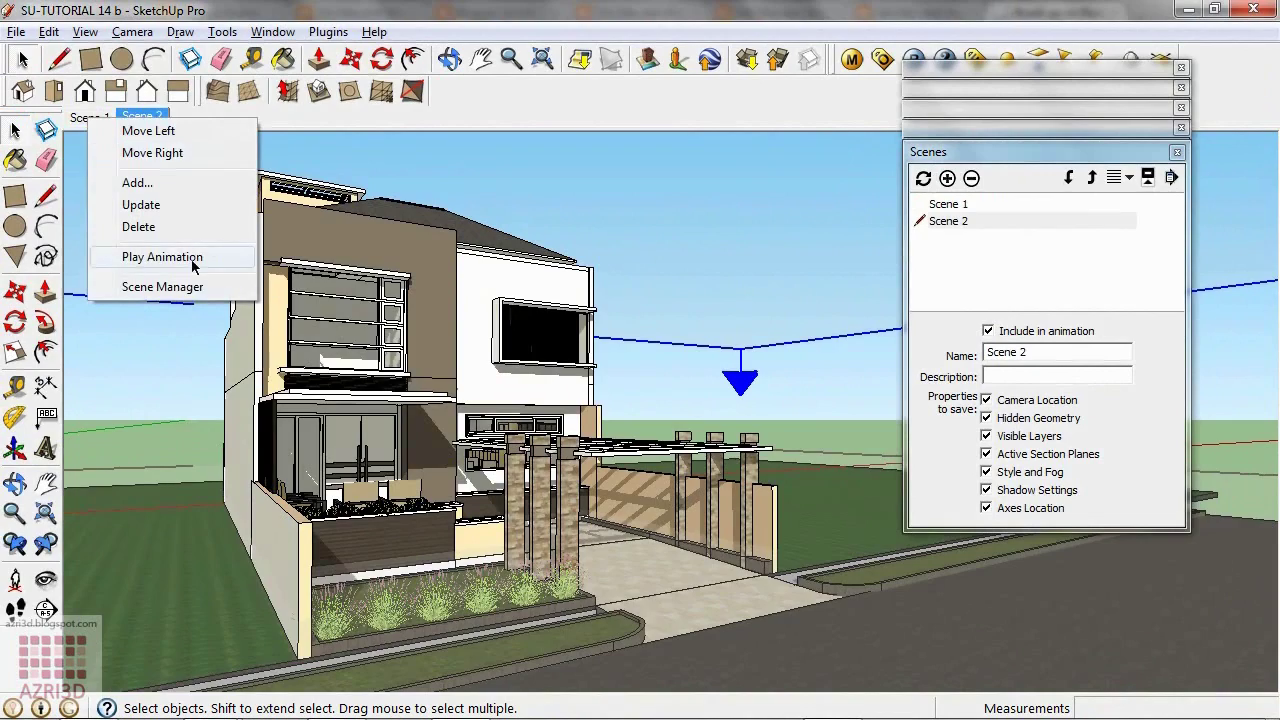
pyautogui.click(162, 257)
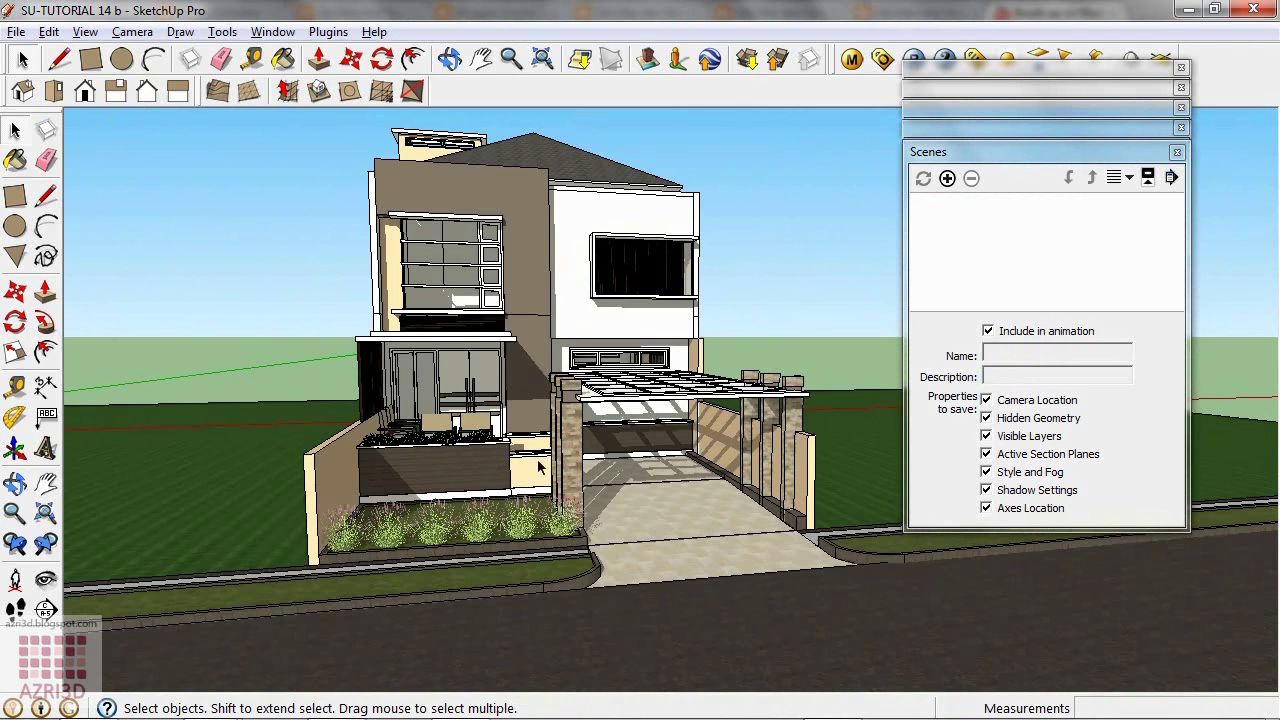
# - Select the upper floor, roof, ground floor and furniture groups in turn to examine how the house is grouped
pyautogui.click(537, 220)
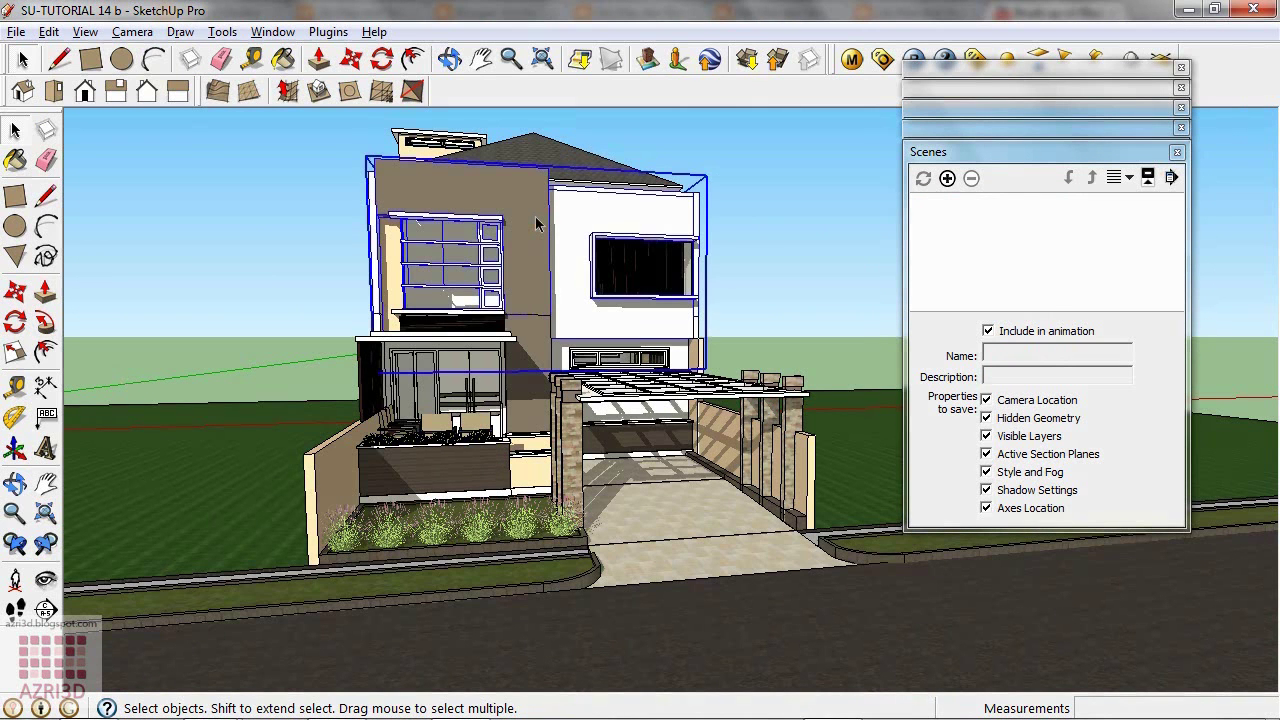
pyautogui.click(547, 149)
pyautogui.click(465, 473)
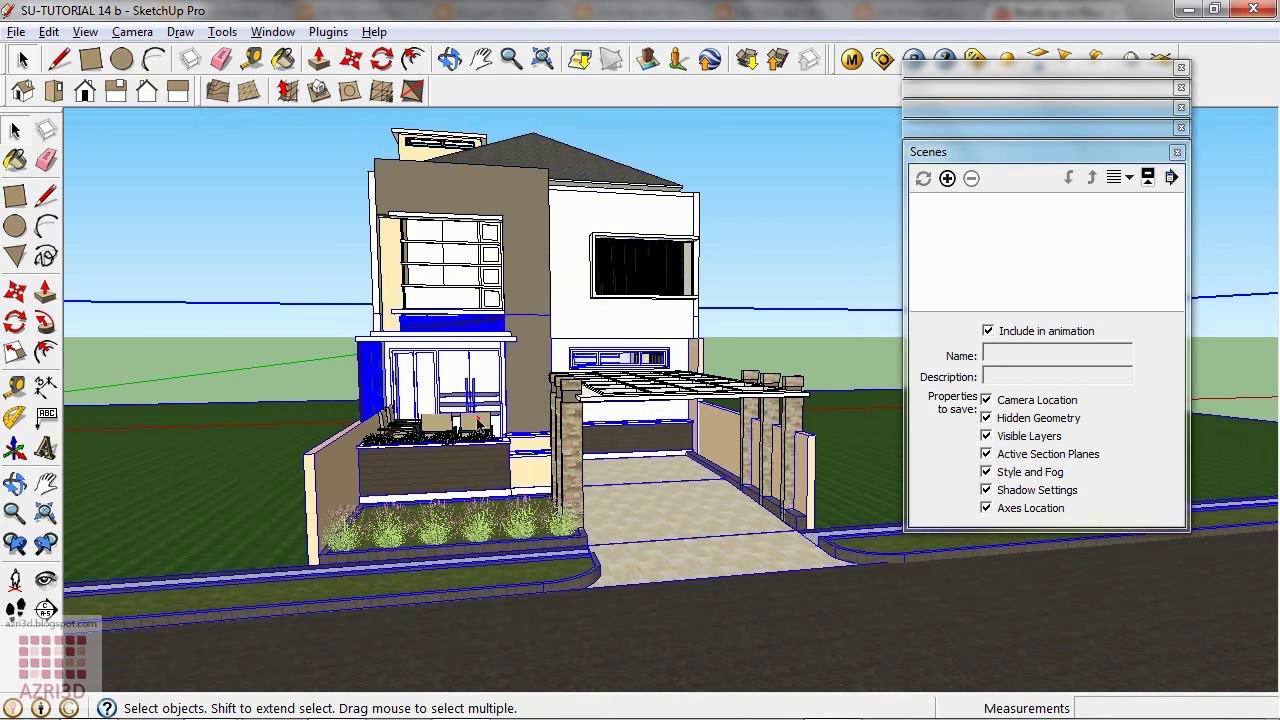
pyautogui.click(481, 425)
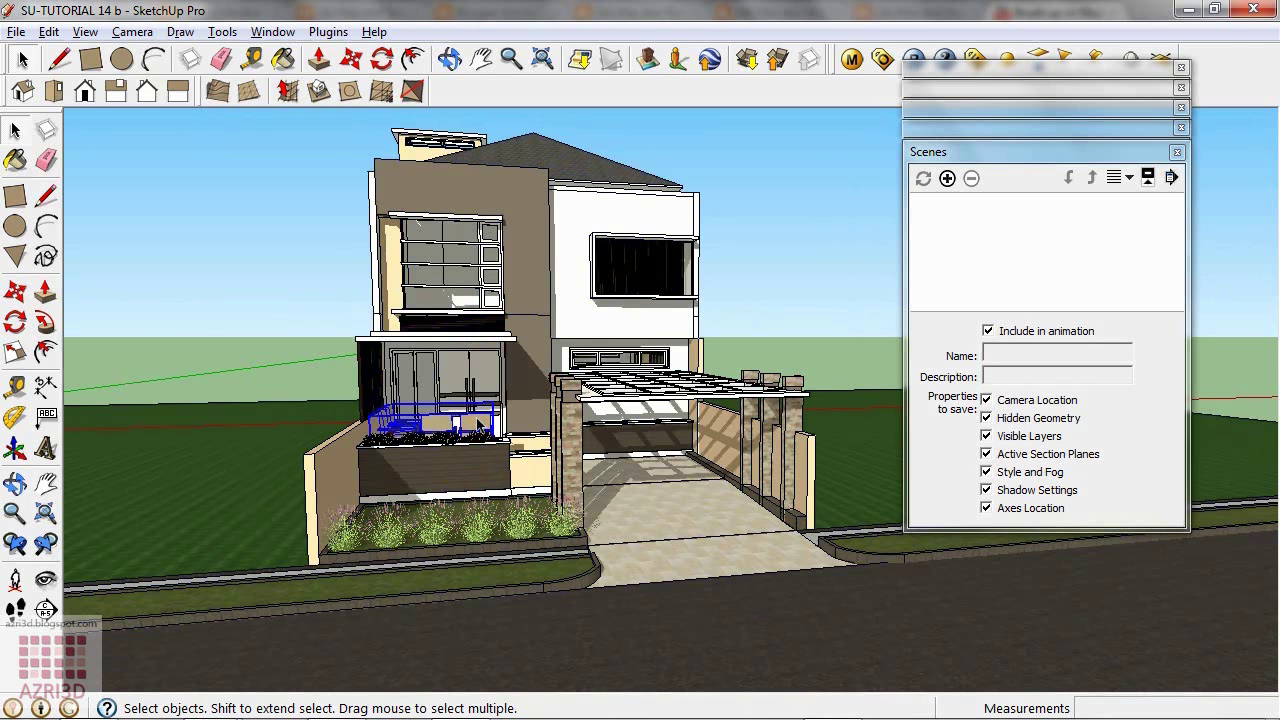
# - Open the upper-floor group, place a horizontal section plane through its walls and reverse the cut direction
pyautogui.doubleClick(538, 268)
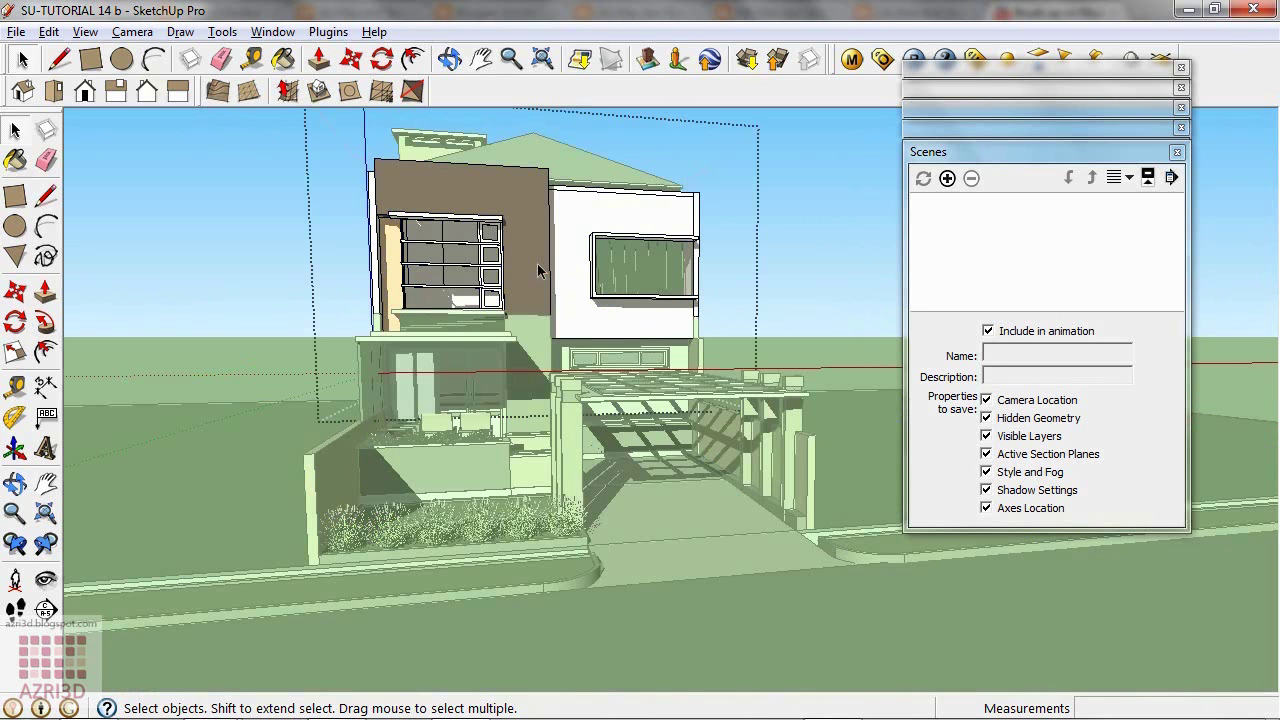
pyautogui.click(46, 609)
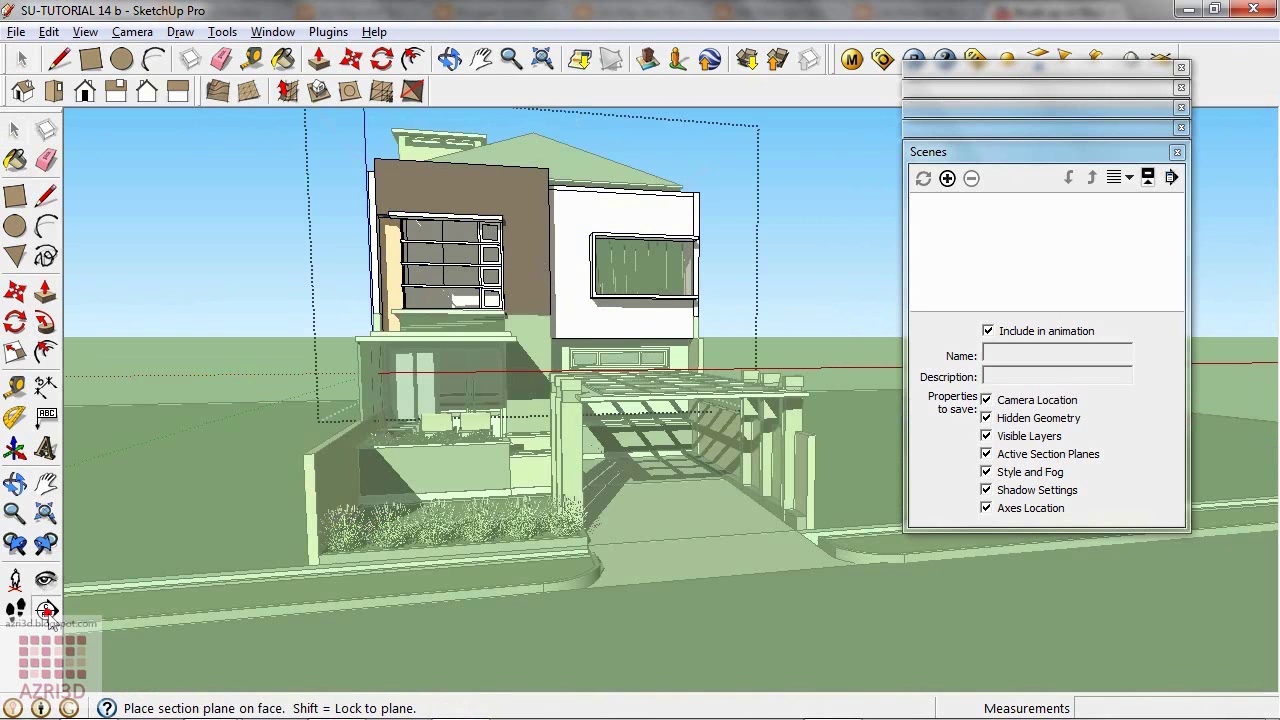
pyautogui.click(378, 296)
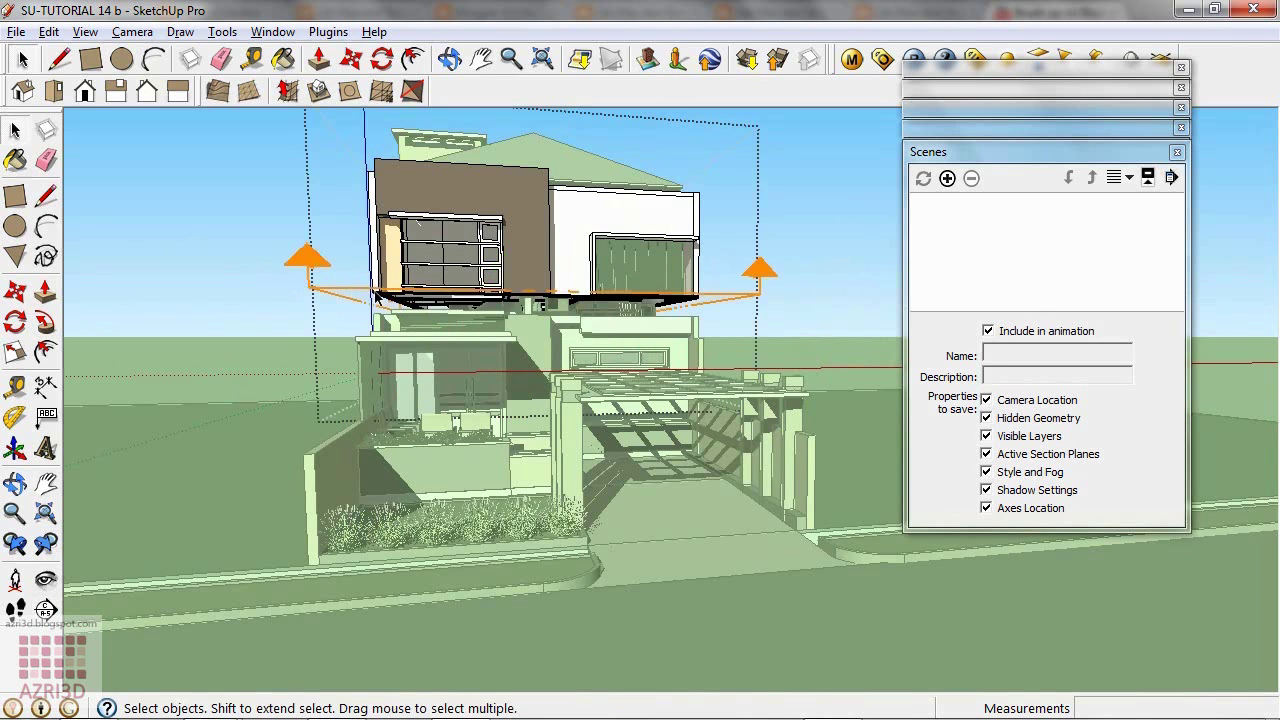
pyautogui.rightClick(348, 287)
pyautogui.click(400, 375)
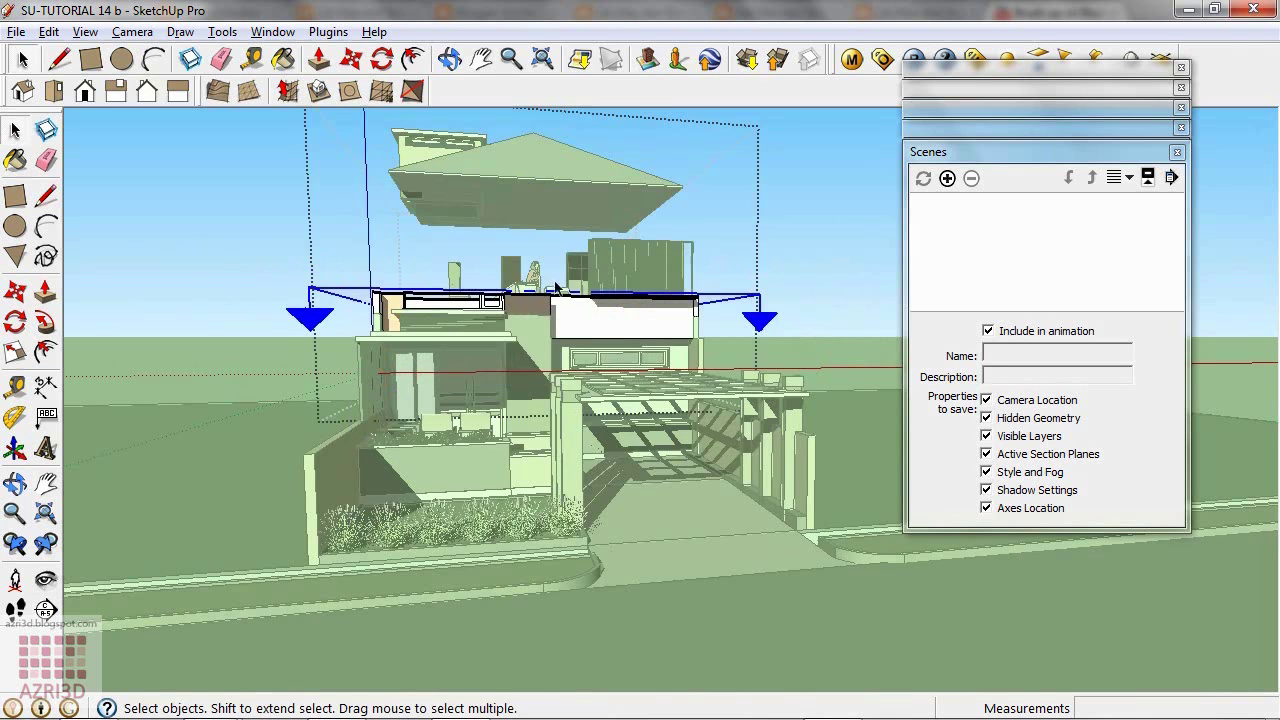
# - Open the upper-floor furniture group and place a horizontal, downward-facing section plane through the furniture
pyautogui.moveTo(600, 298); pyautogui.dragTo(584, 353, button='middle')
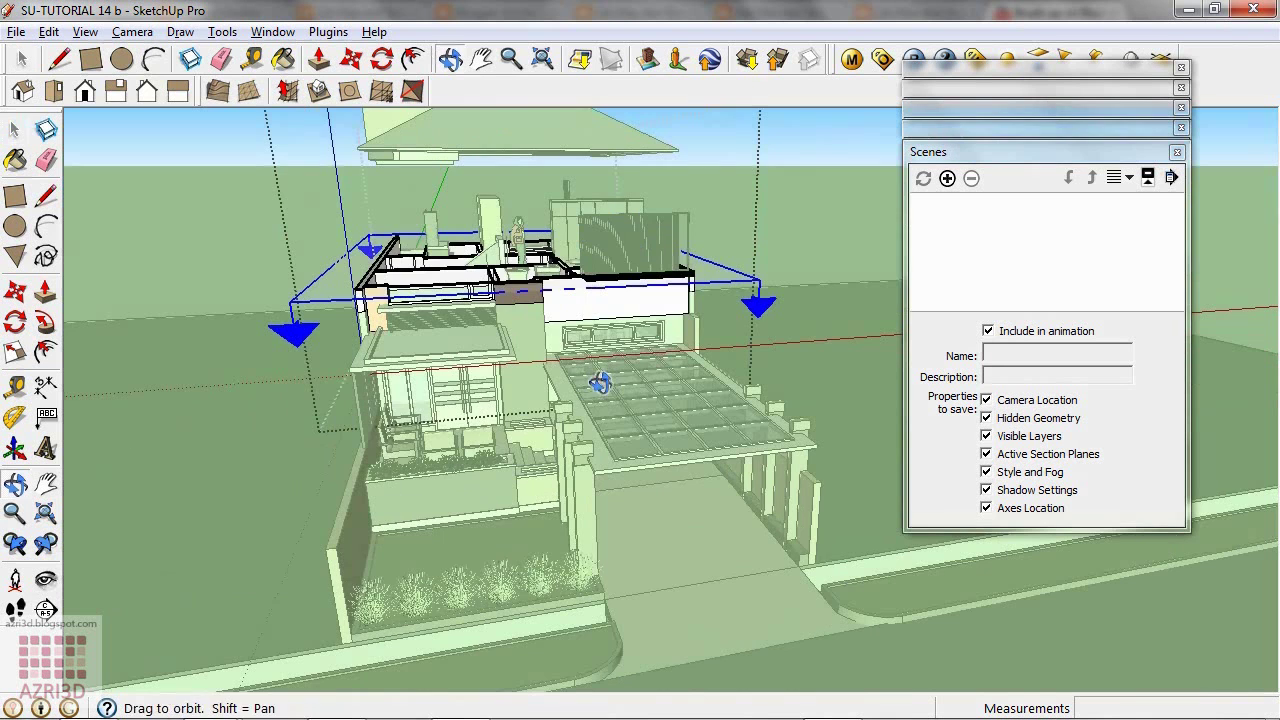
pyautogui.doubleClick(489, 208)
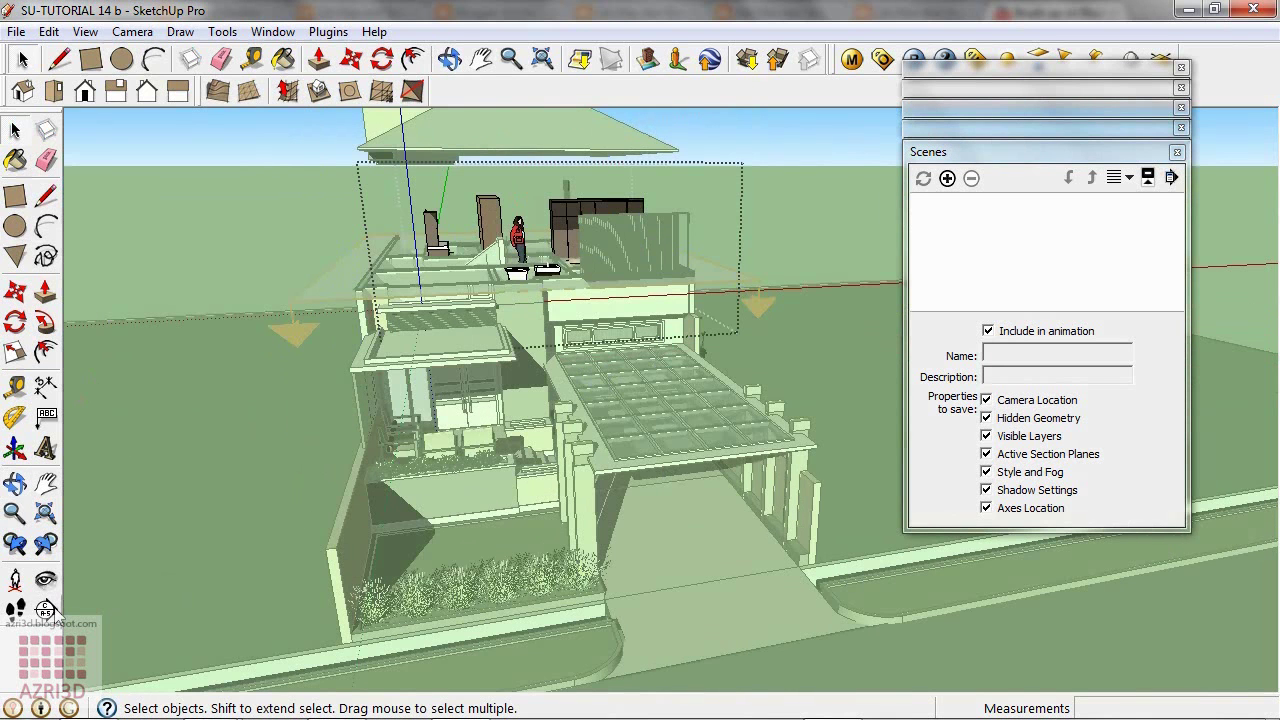
pyautogui.click(47, 612)
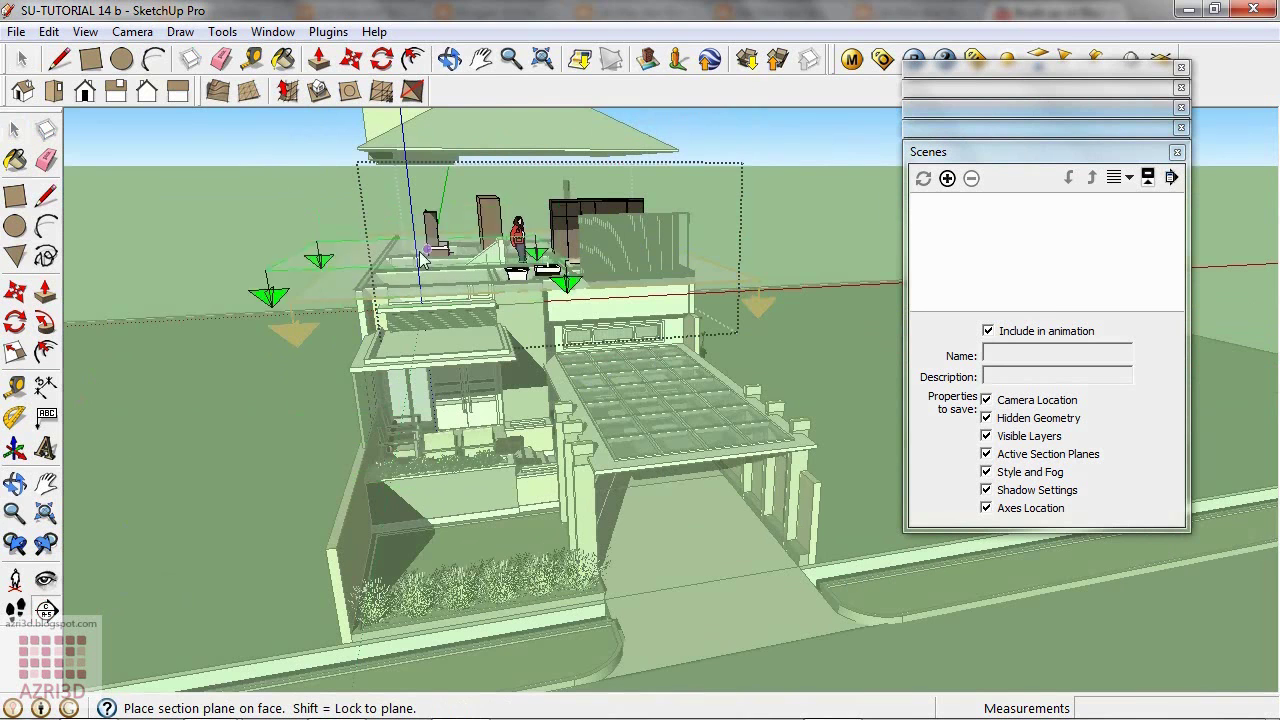
pyautogui.click(483, 233)
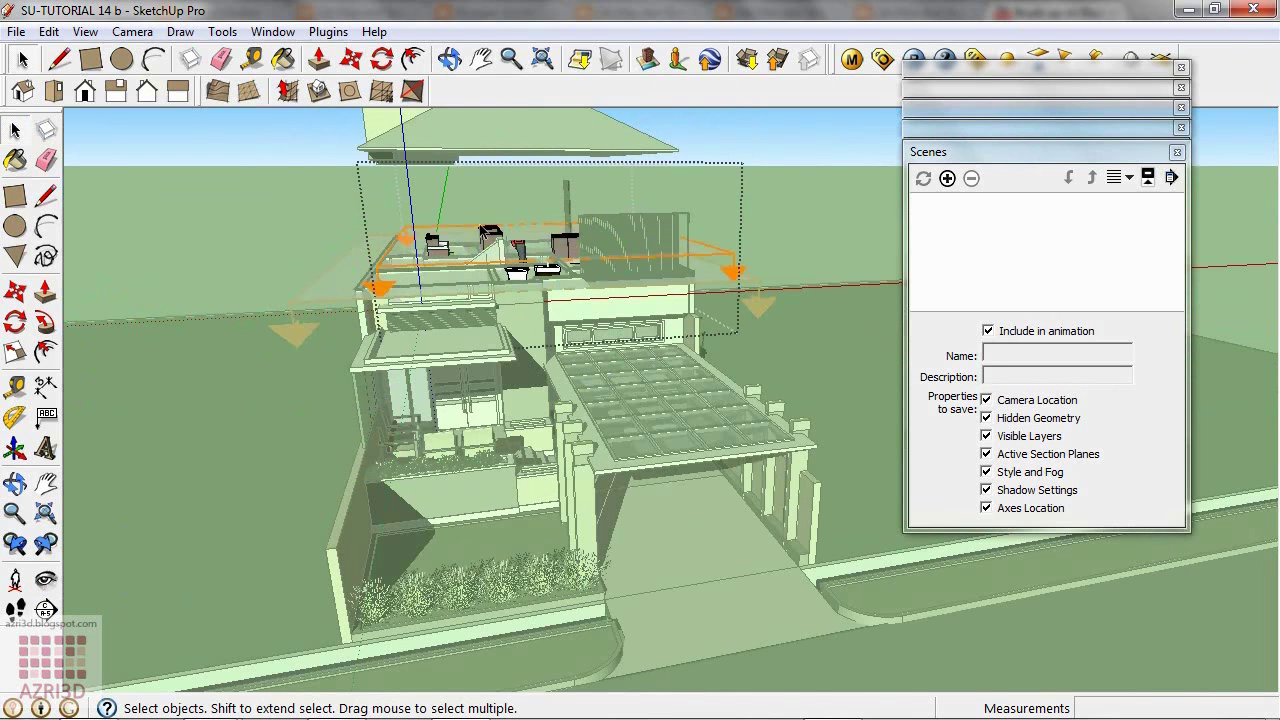
# - Open the roof group, place a horizontal section plane through the roof and reverse its cut direction
pyautogui.click(466, 132)
pyautogui.click(465, 129)
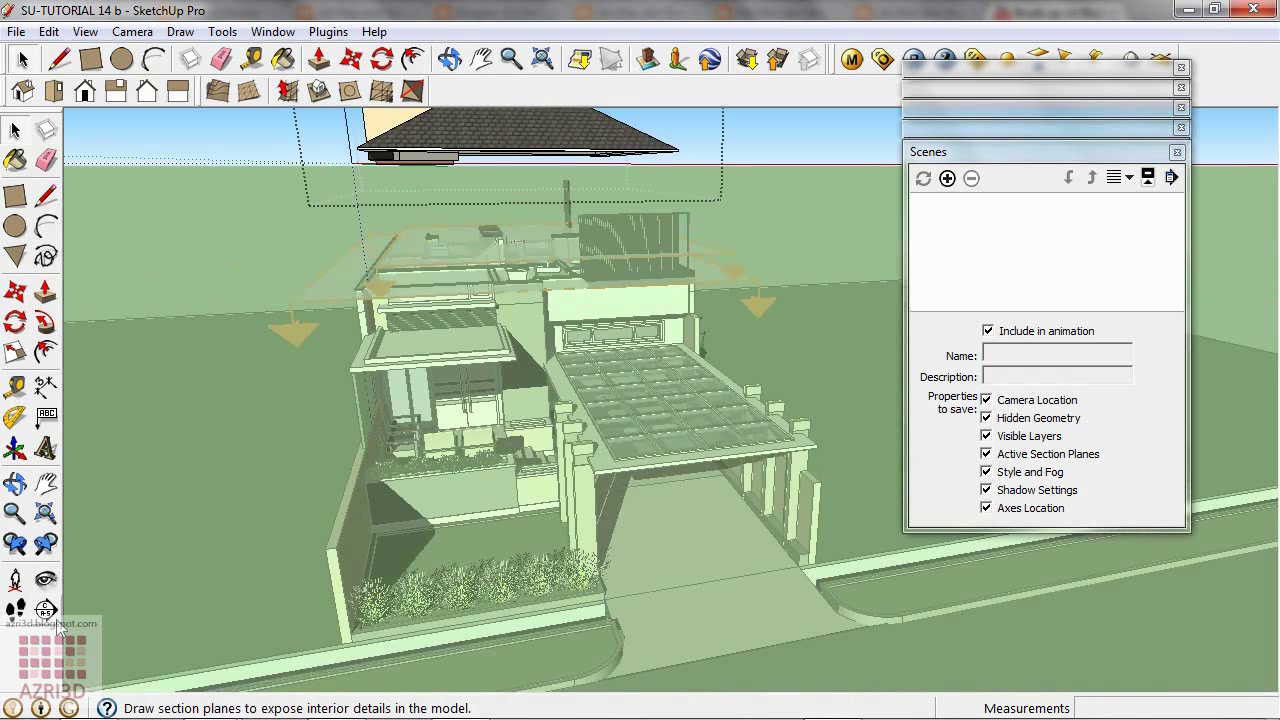
pyautogui.click(47, 610)
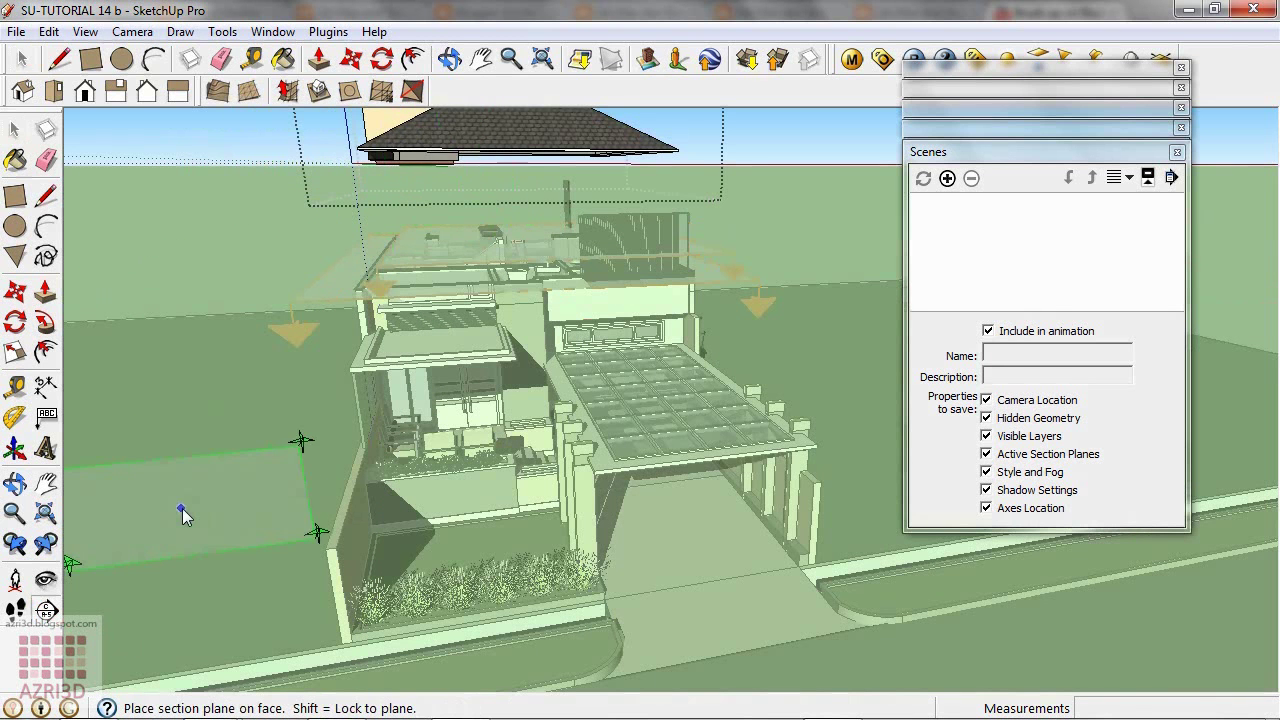
pyautogui.click(380, 135)
pyautogui.rightClick(366, 134)
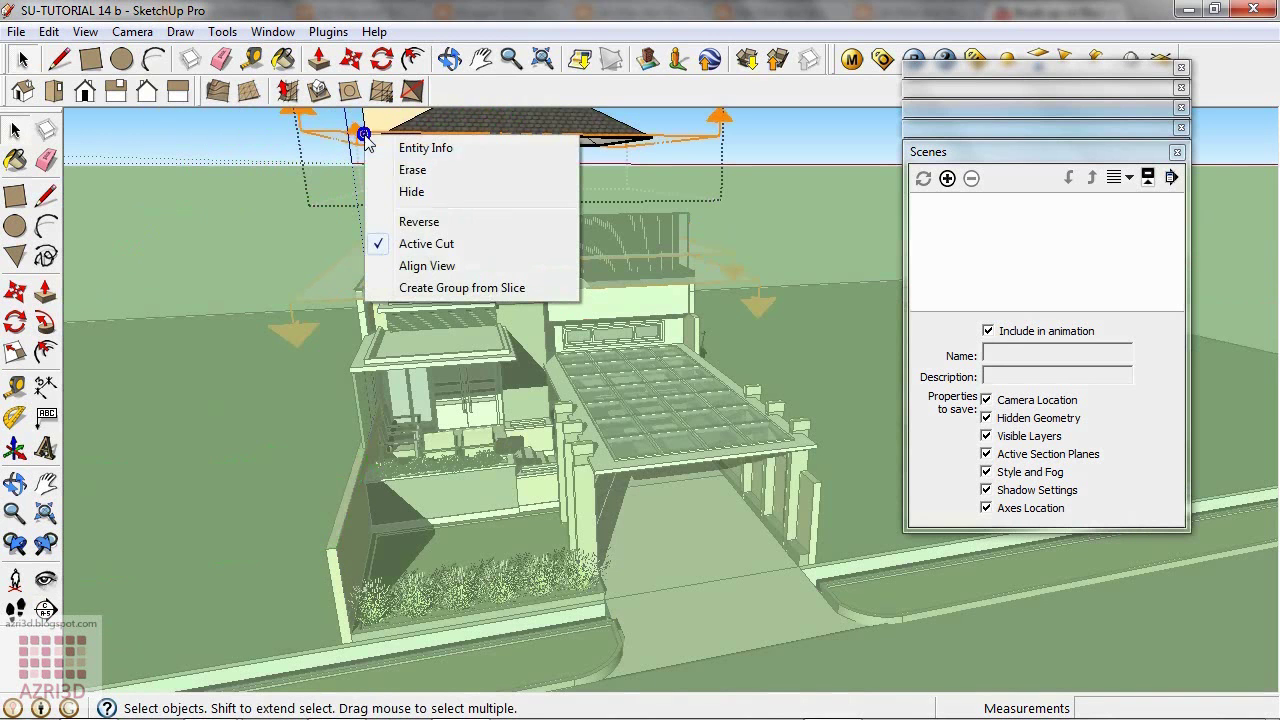
pyautogui.click(418, 221)
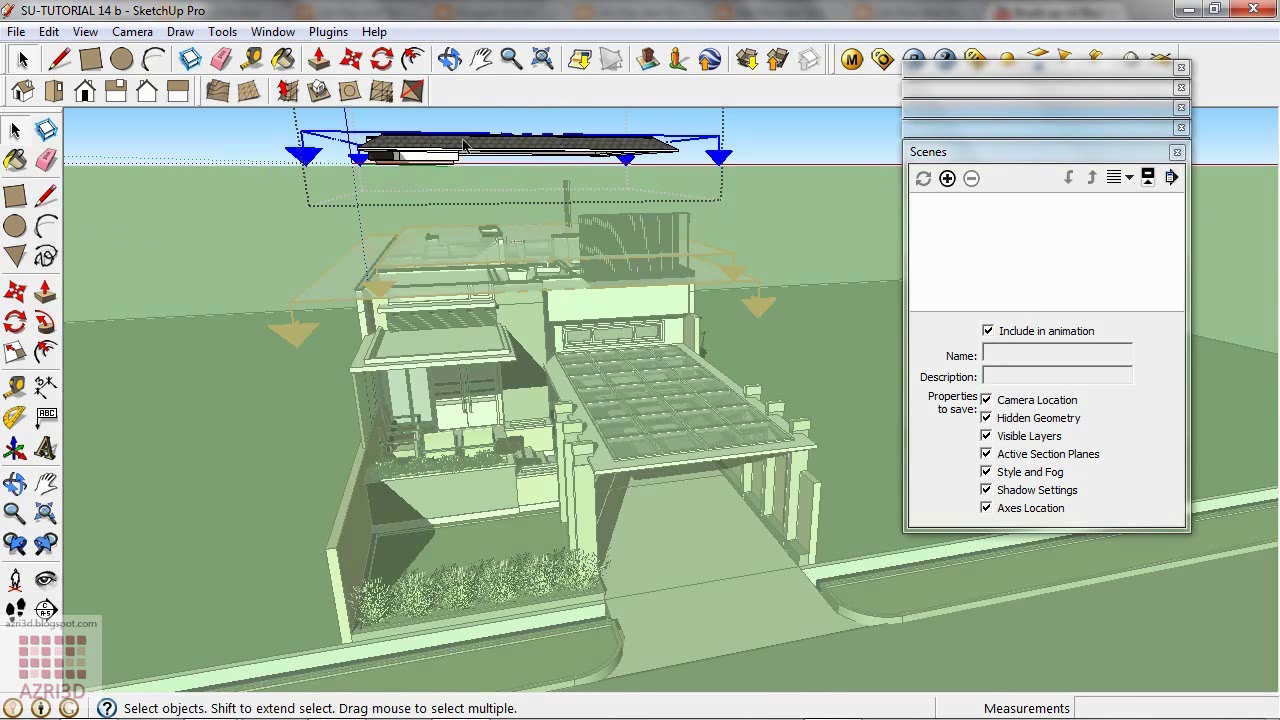
# - Leave the roof group and save the current sectioned view of the house as the first scene
pyautogui.click(204, 137)
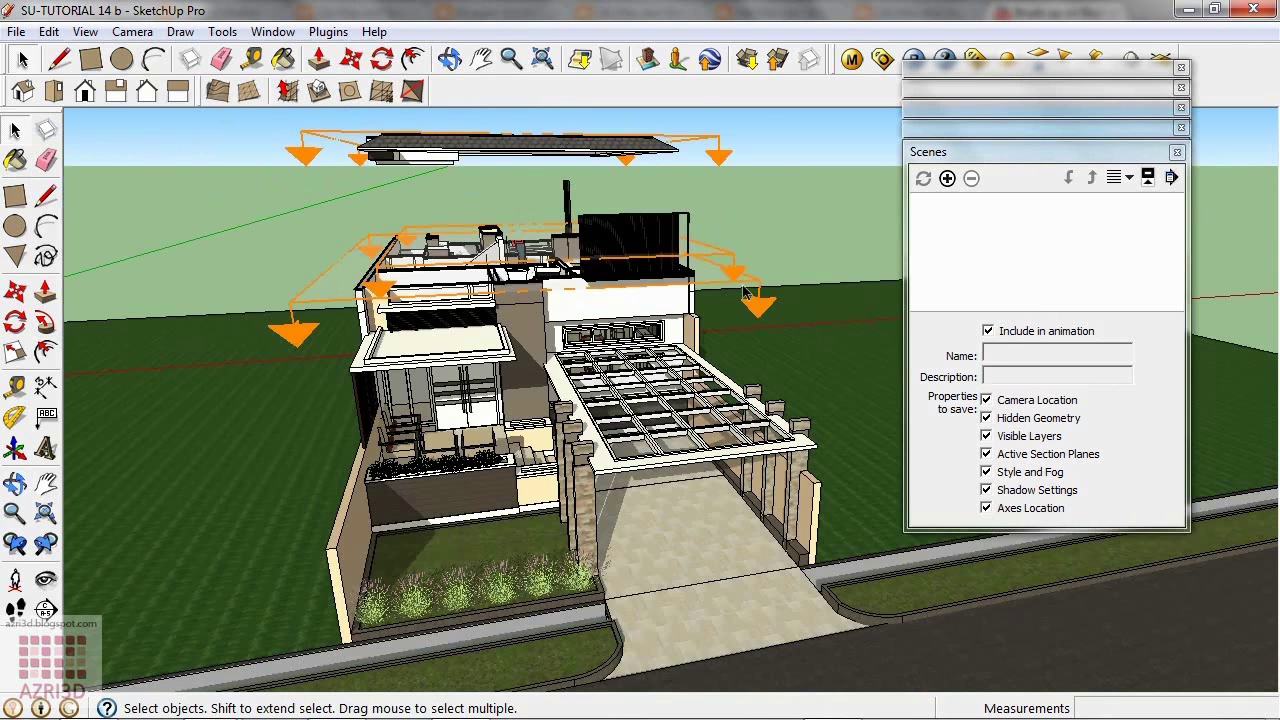
pyautogui.click(948, 178)
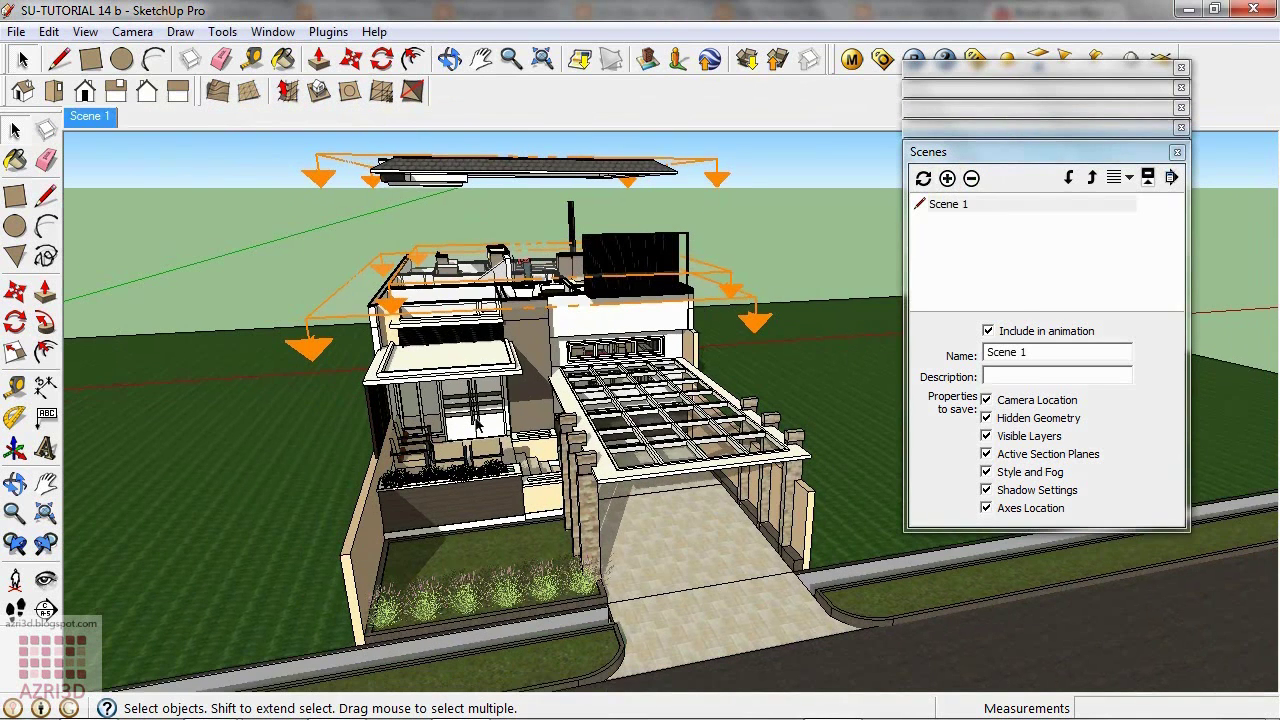
# - Reopen the upper-floor furniture group and place a second horizontal section plane at its base
pyautogui.moveTo(458, 300); pyautogui.dragTo(515, 442, button='middle')
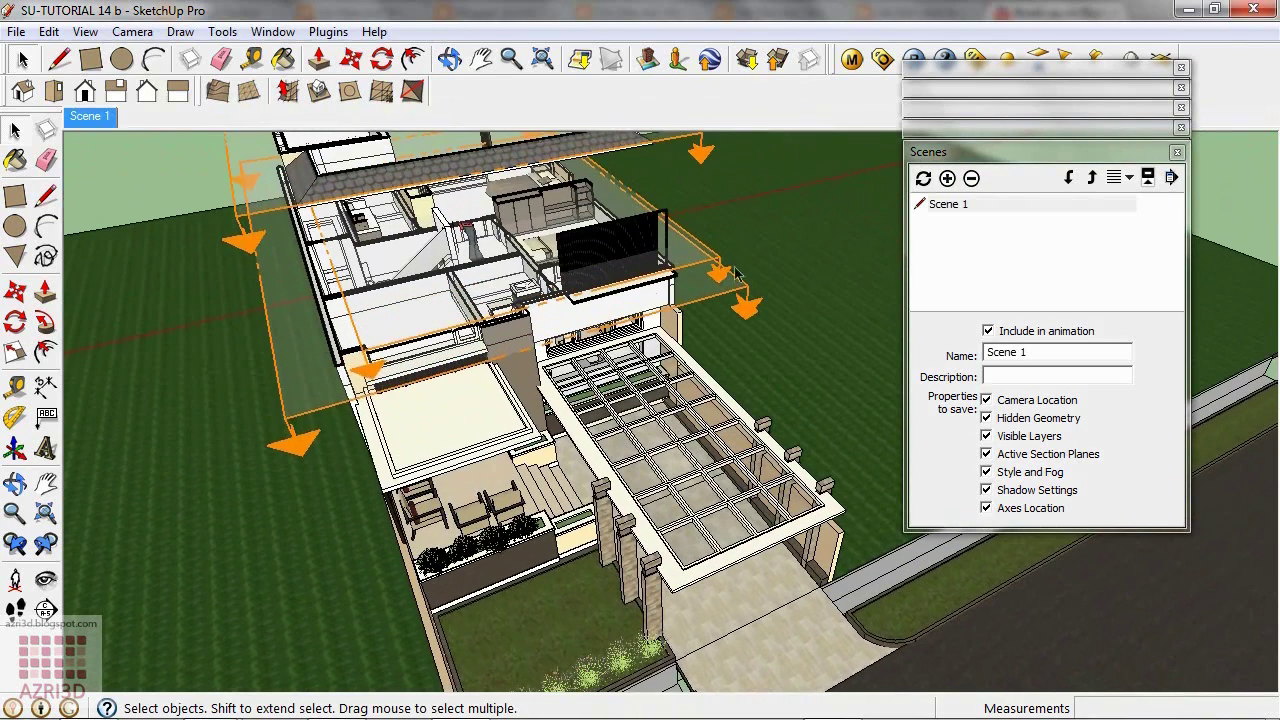
pyautogui.click(528, 211)
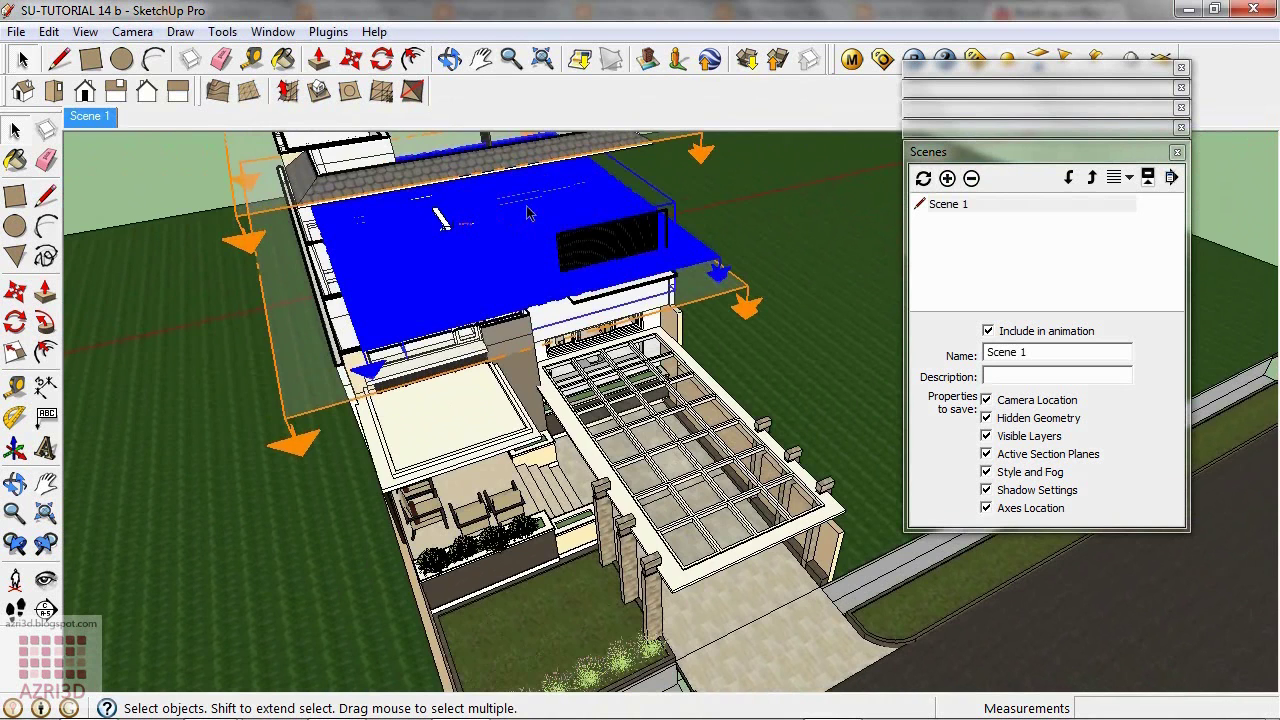
pyautogui.doubleClick(528, 211)
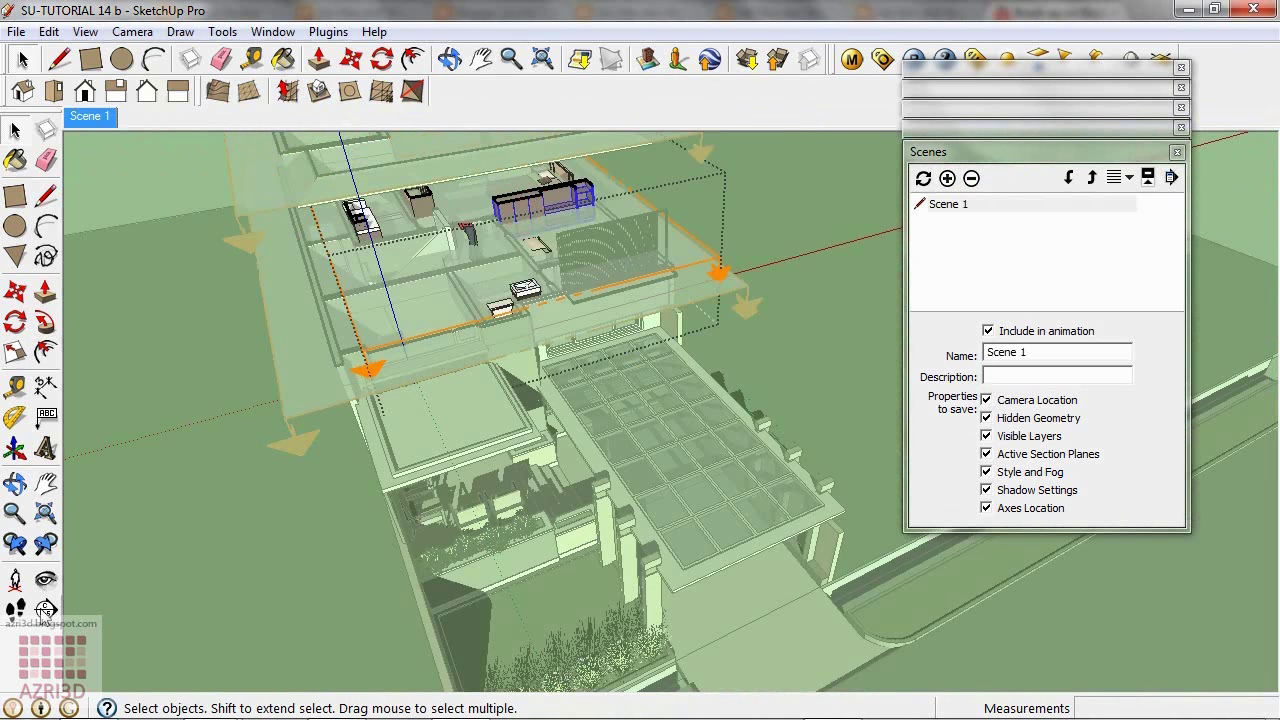
pyautogui.click(42, 609)
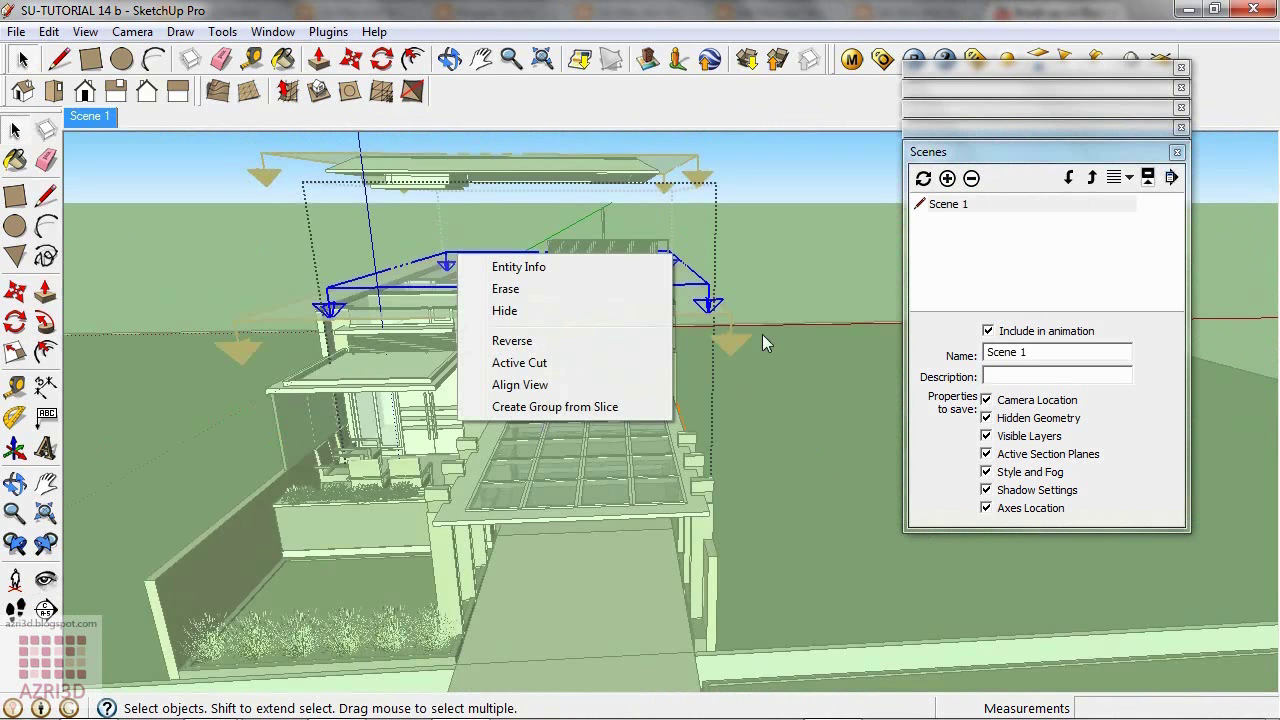
# - Make the upper section plane in the furniture group the active cut again
pyautogui.click(660, 403)
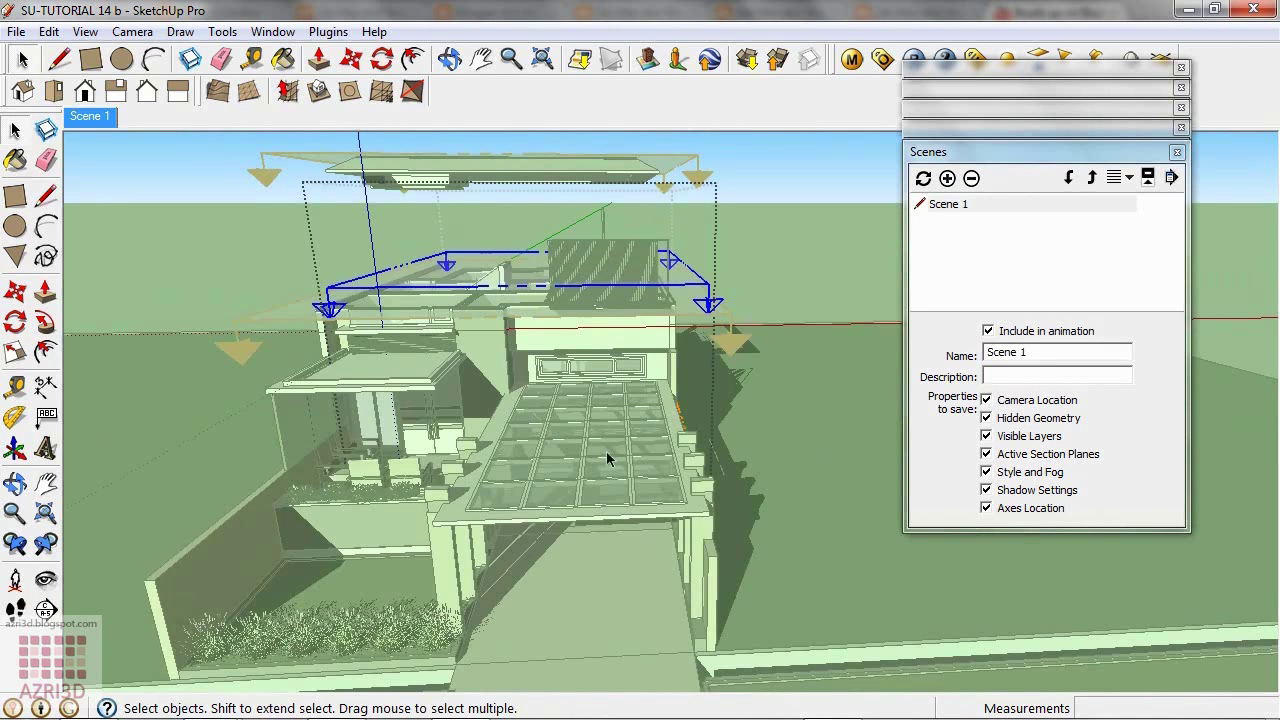
pyautogui.rightClick(487, 259)
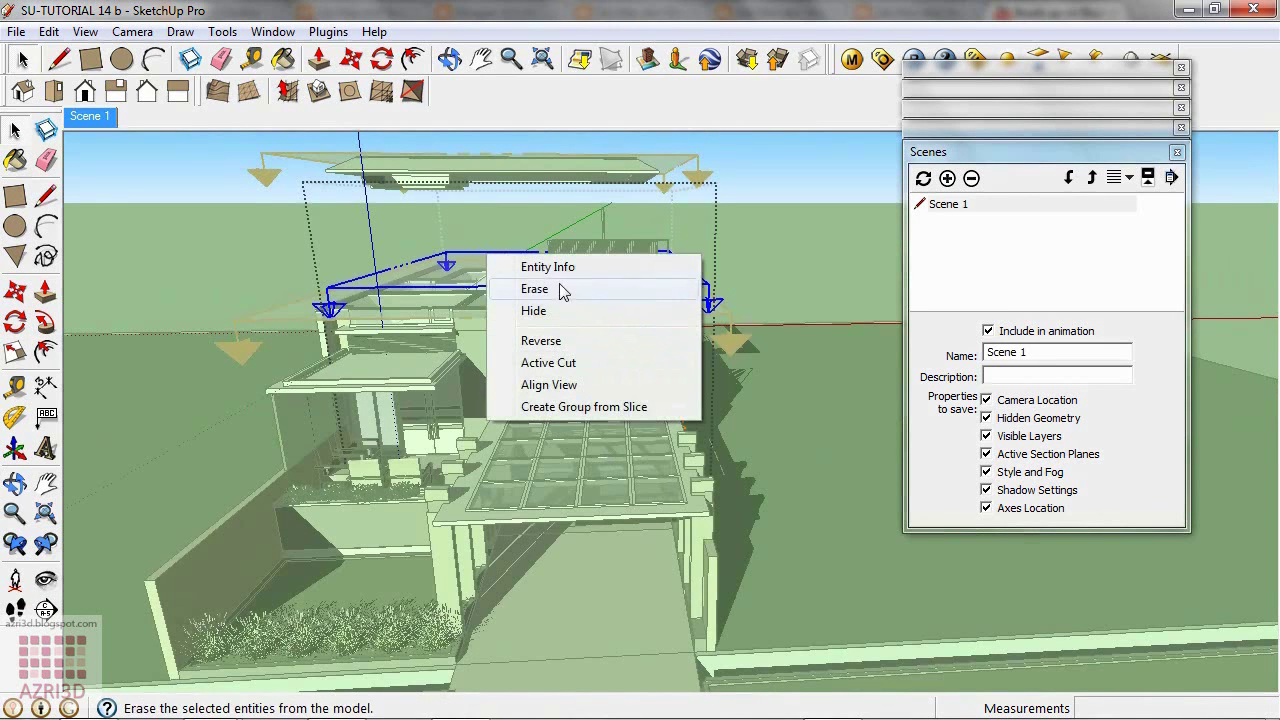
pyautogui.click(577, 363)
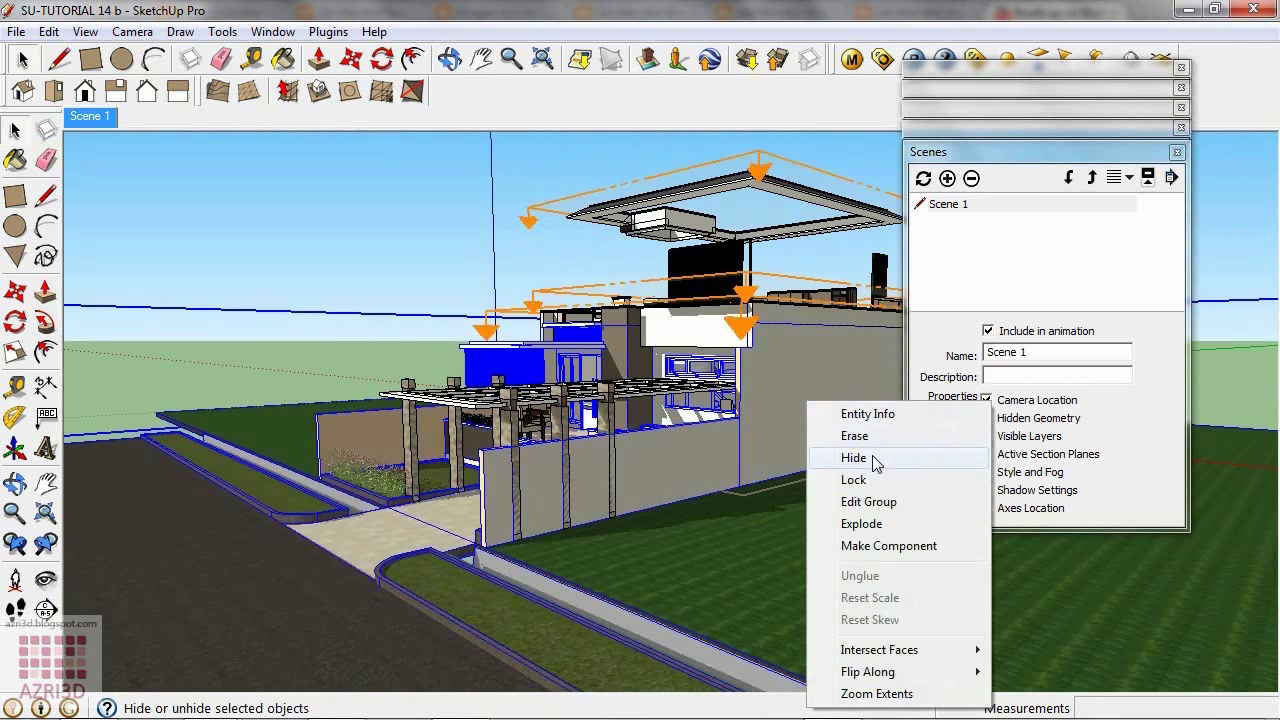
# - Hide the ground-floor and site group, and move the lower section plane inside the furniture group up about 699.93 cm
pyautogui.click(872, 458)
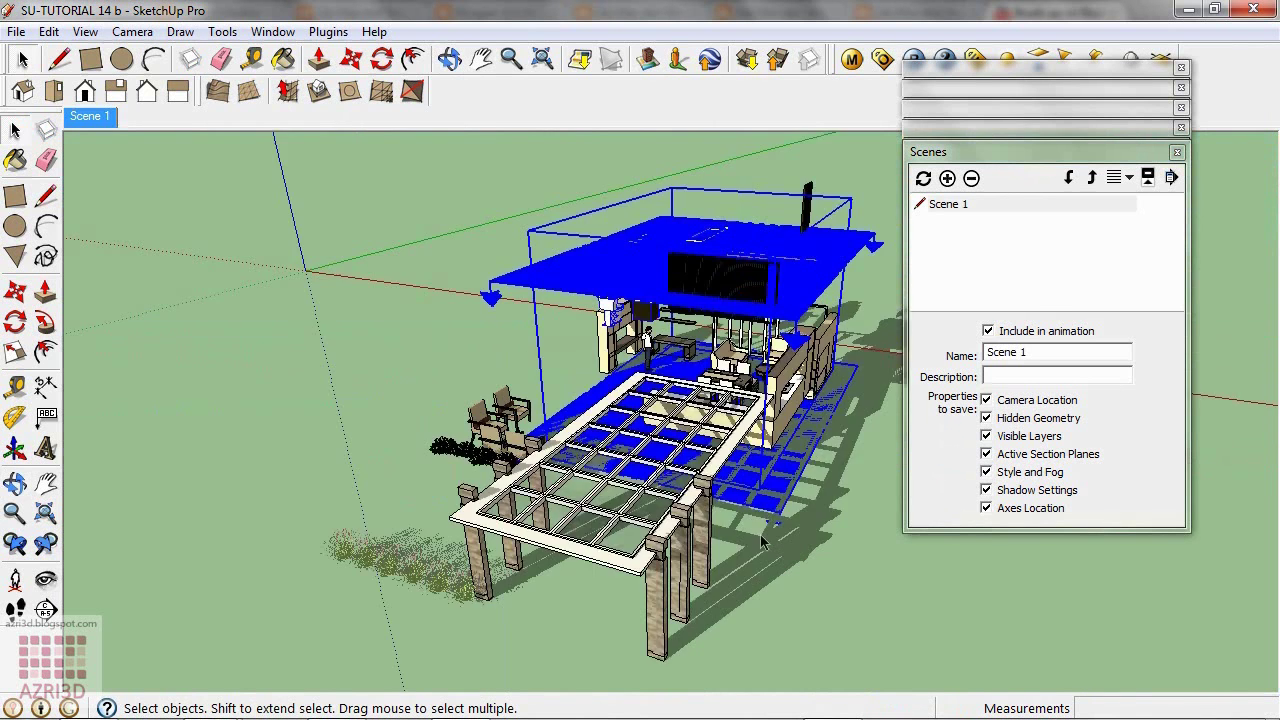
pyautogui.doubleClick(760, 534)
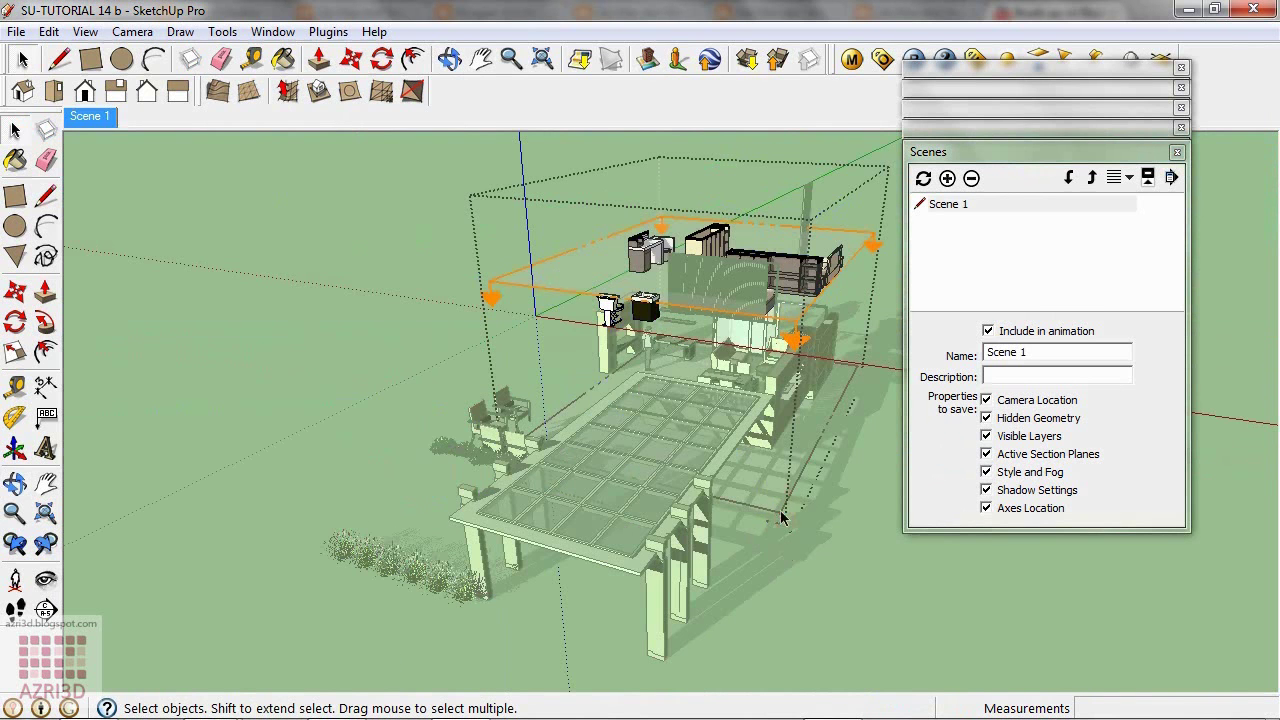
pyautogui.click(781, 514)
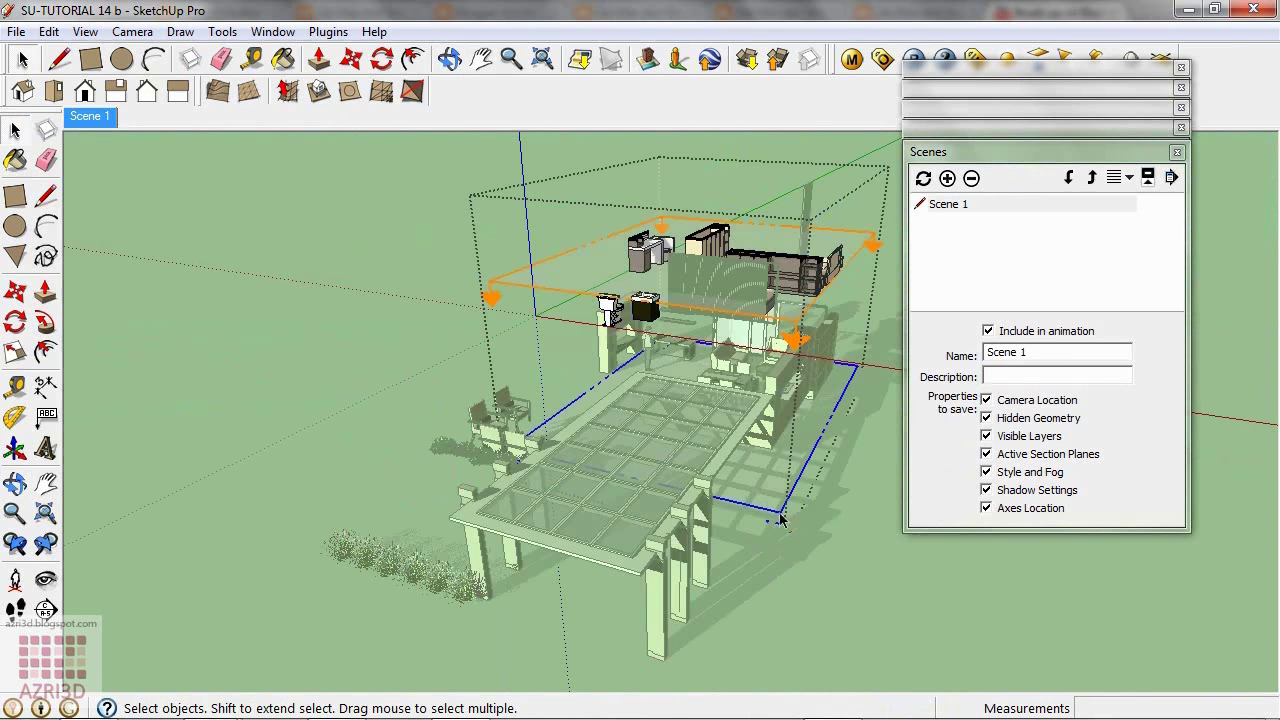
pyautogui.press('m')
pyautogui.click(781, 514)
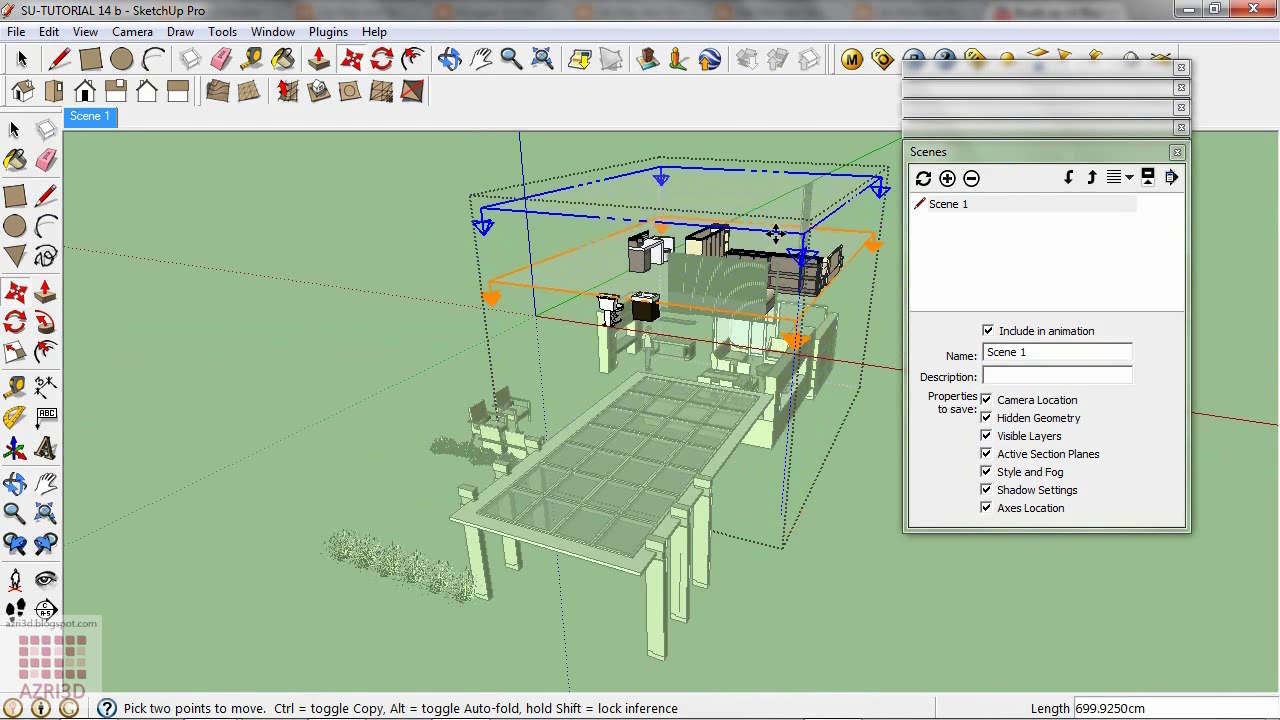
pyautogui.click(776, 233)
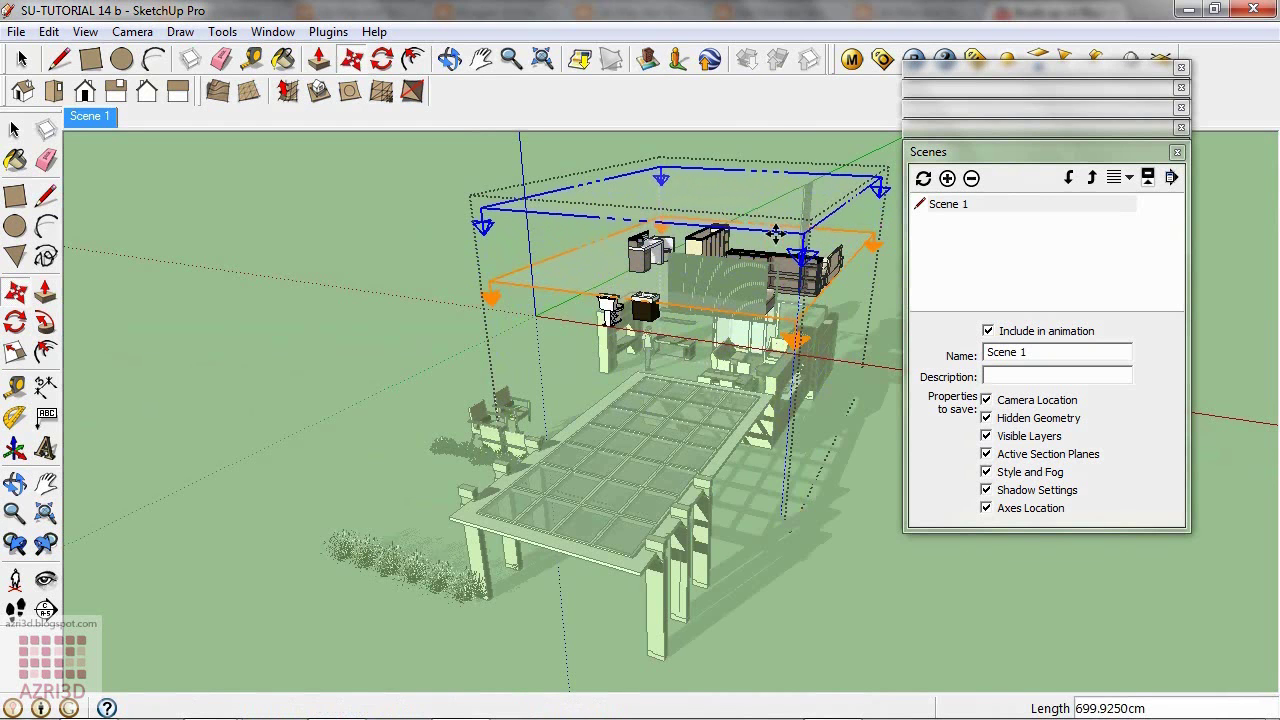
# - Make the raised section plane inside the furniture group the active cut
pyautogui.rightClick(776, 233)
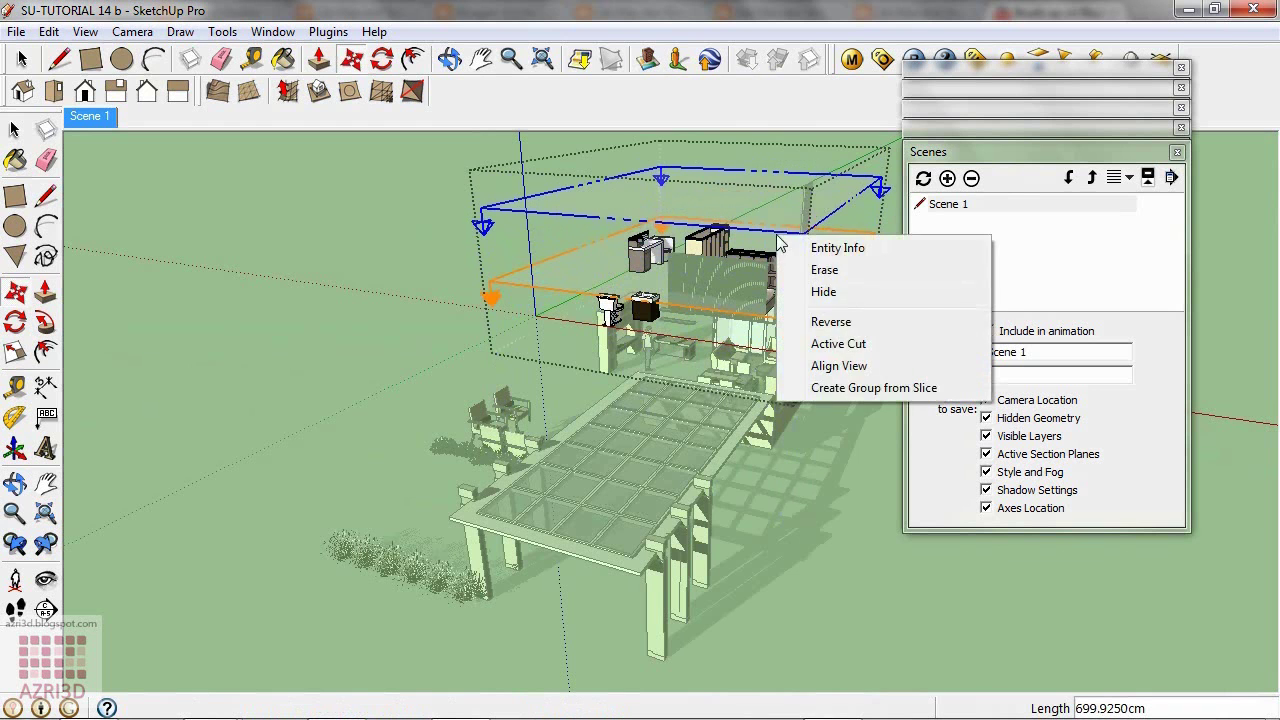
pyautogui.click(844, 342)
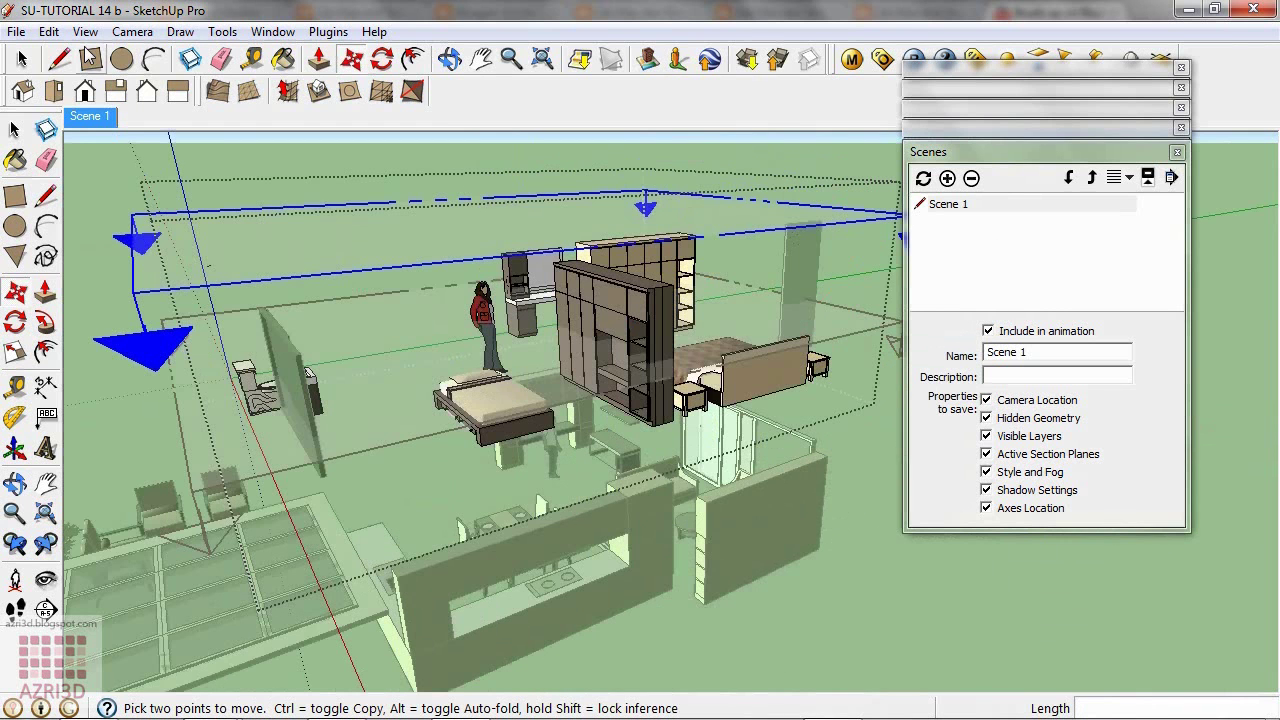
# - Unhide all hidden objects, leave the furniture group and save the view as Scene 2
pyautogui.click(51, 34)
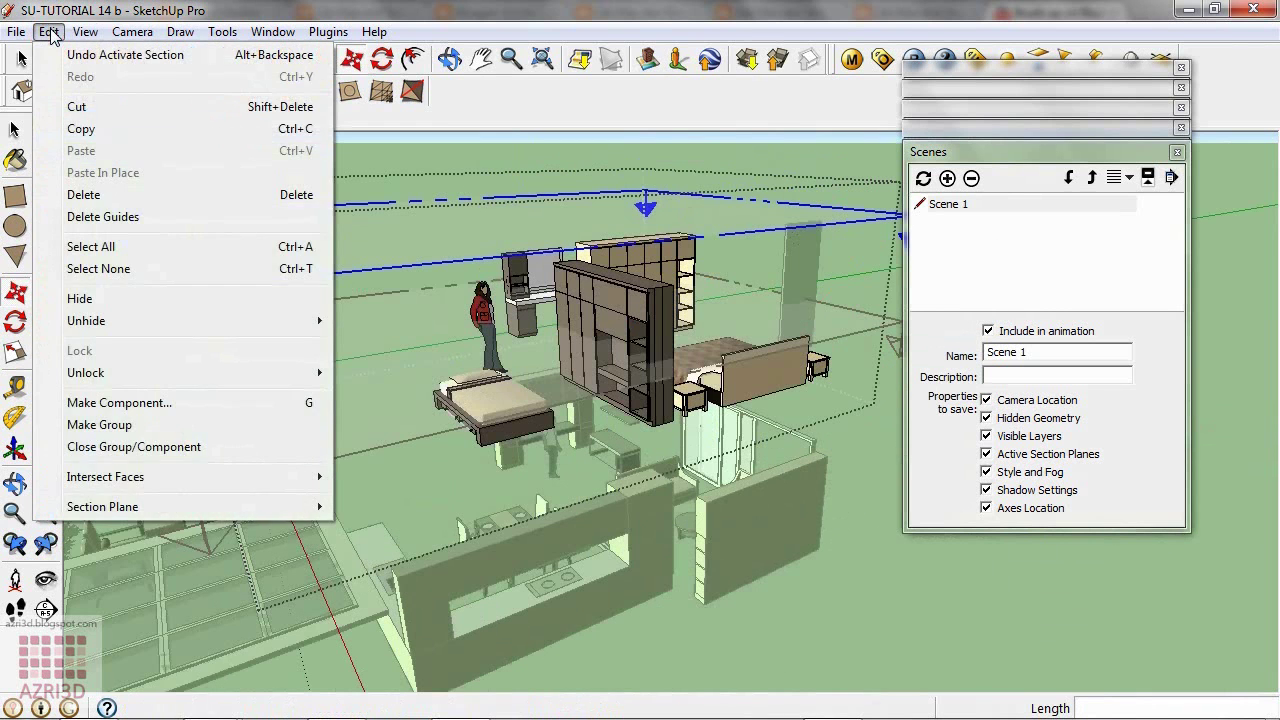
pyautogui.click(140, 321)
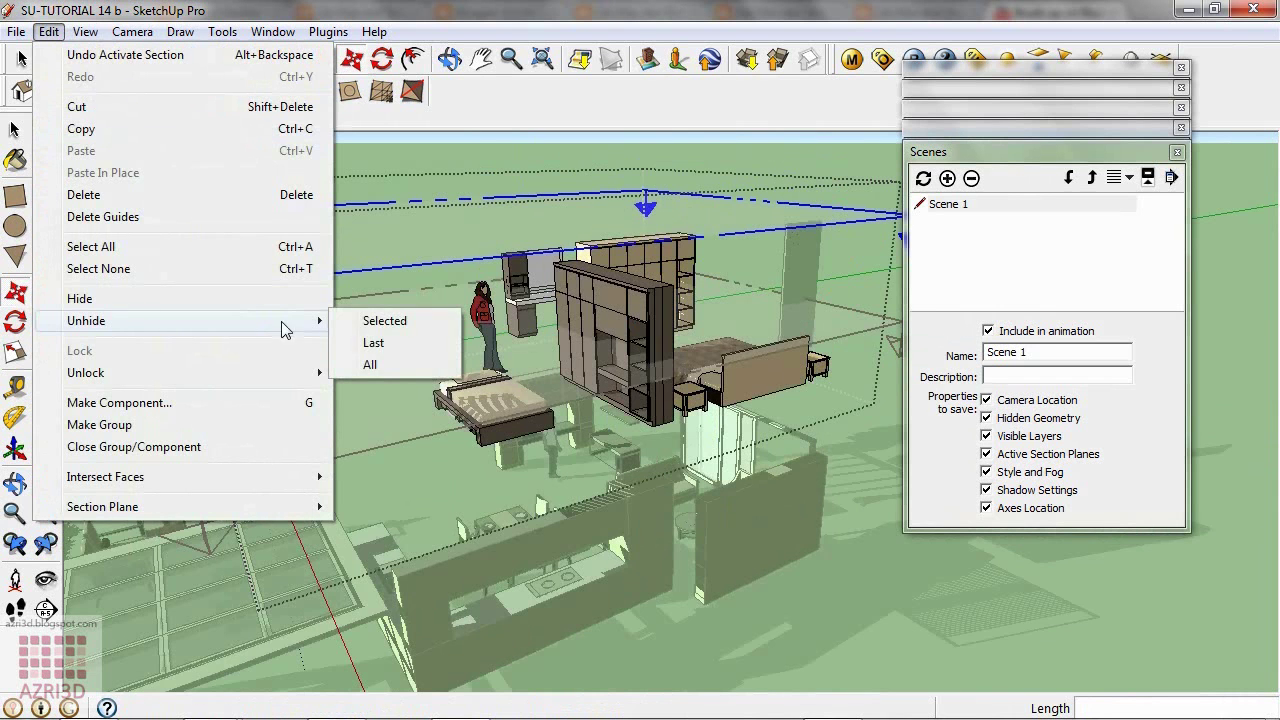
pyautogui.click(391, 364)
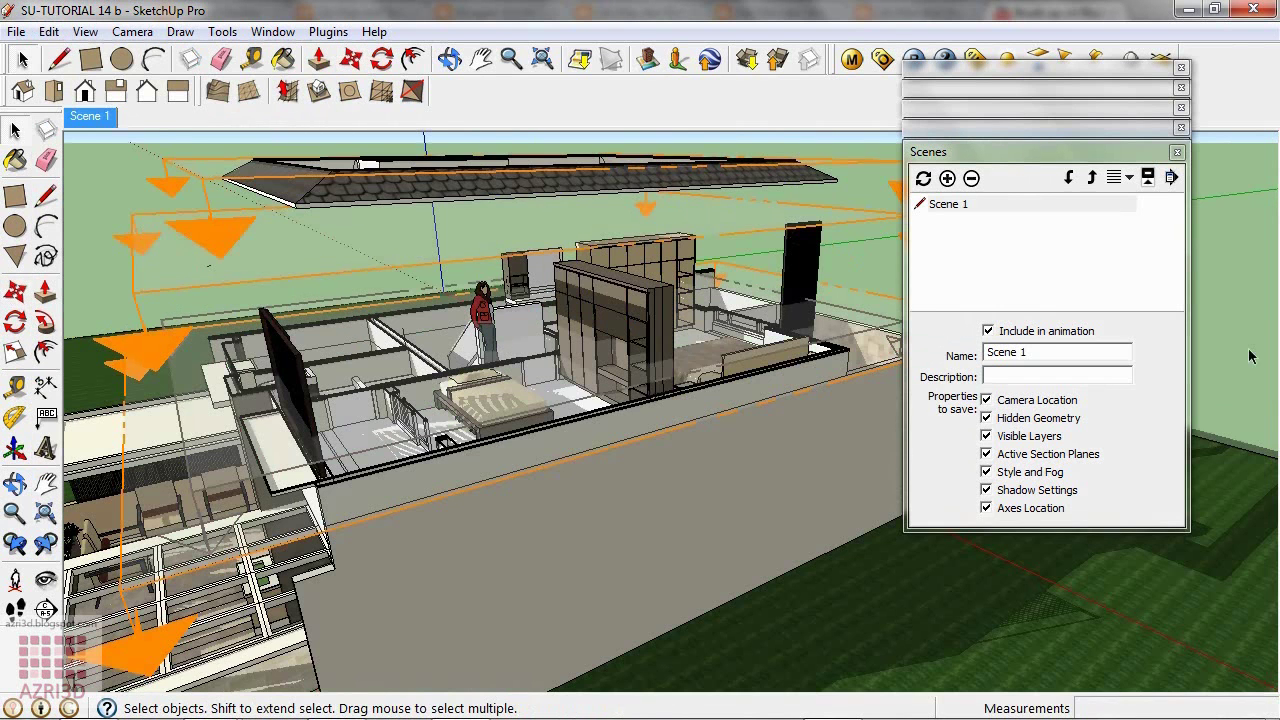
pyautogui.click(947, 178)
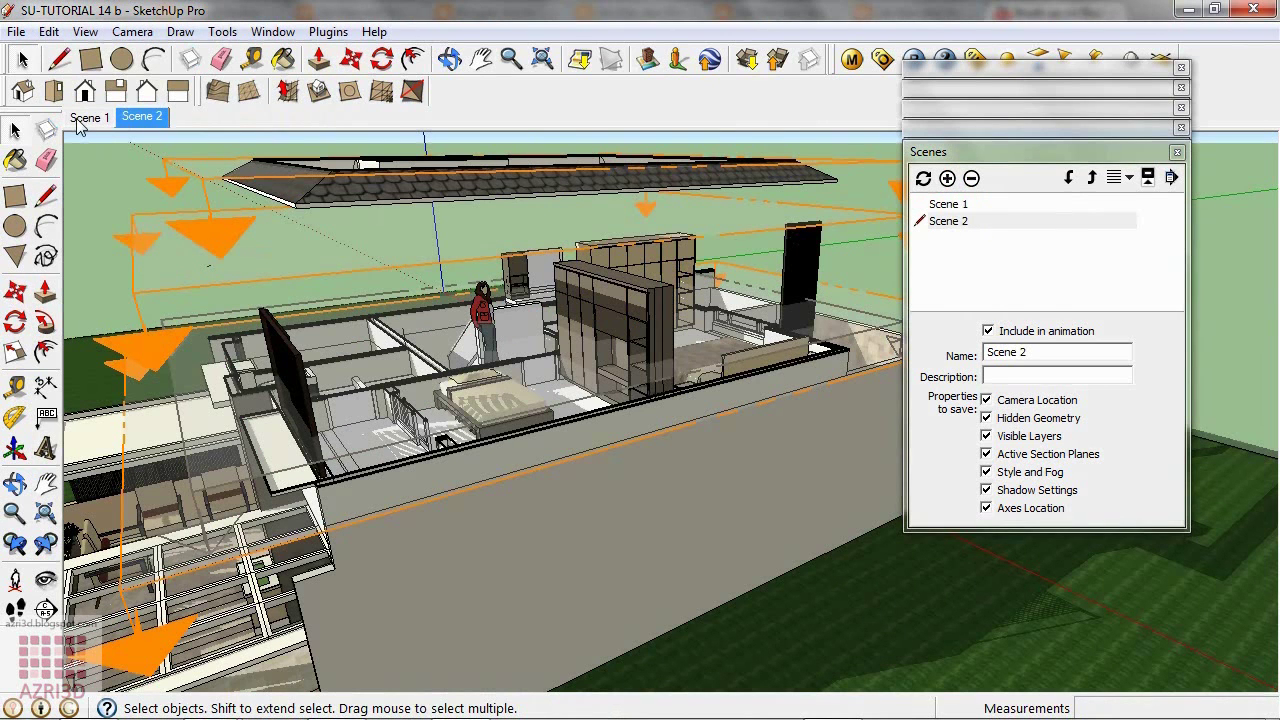
# - In Scene 1, open the upper-floor furniture group and move its lower section plane down about 104.71 cm
pyautogui.click(84, 117)
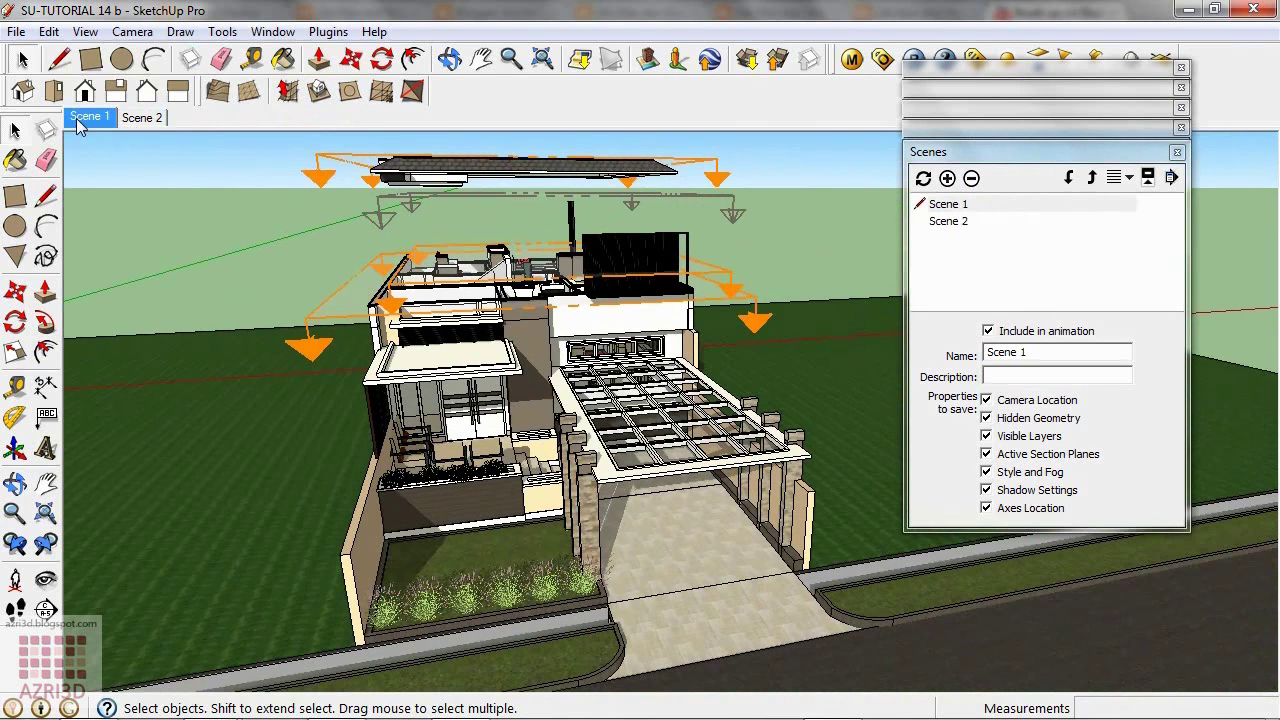
pyautogui.click(729, 282)
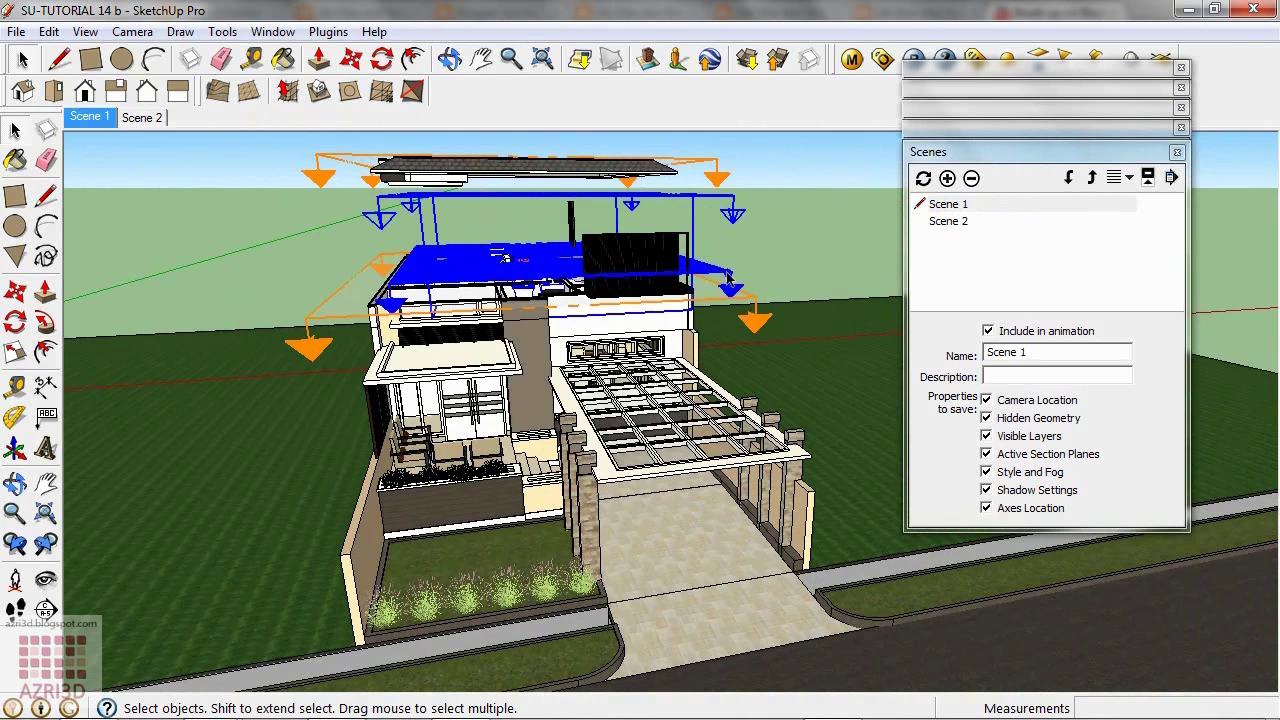
pyautogui.doubleClick(729, 282)
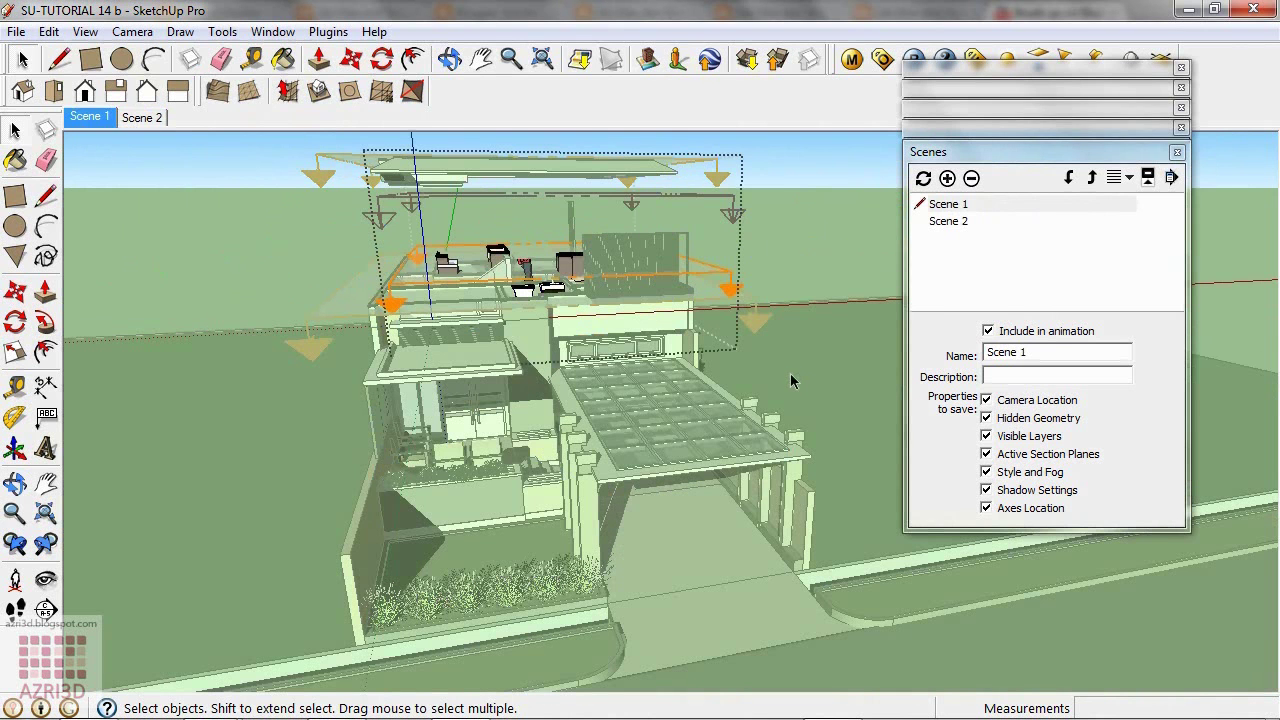
pyautogui.click(730, 282)
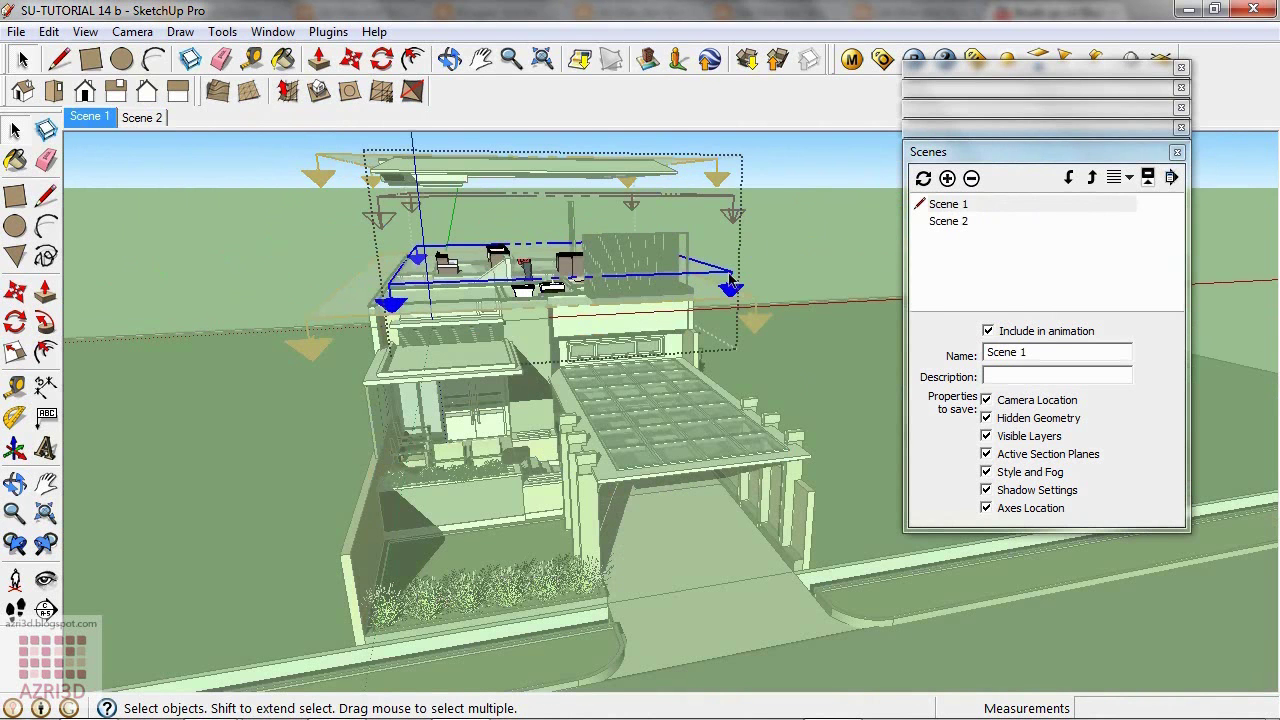
pyautogui.press('m')
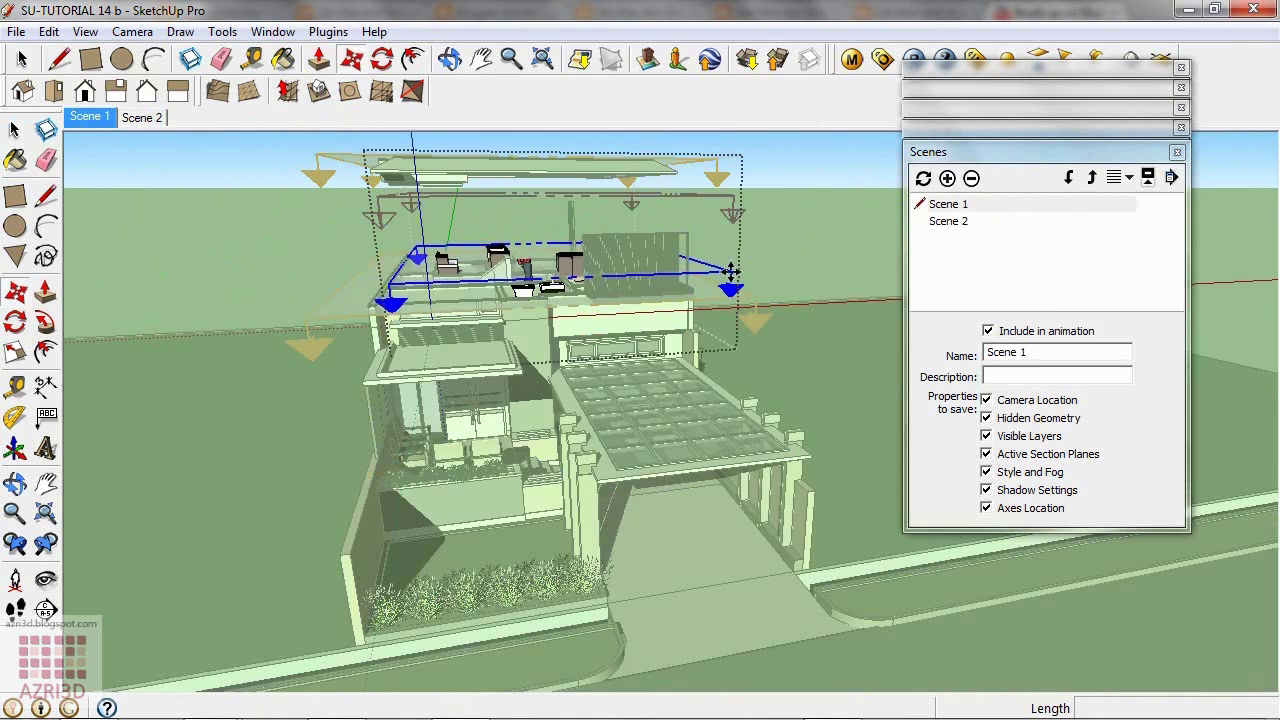
pyautogui.click(731, 288)
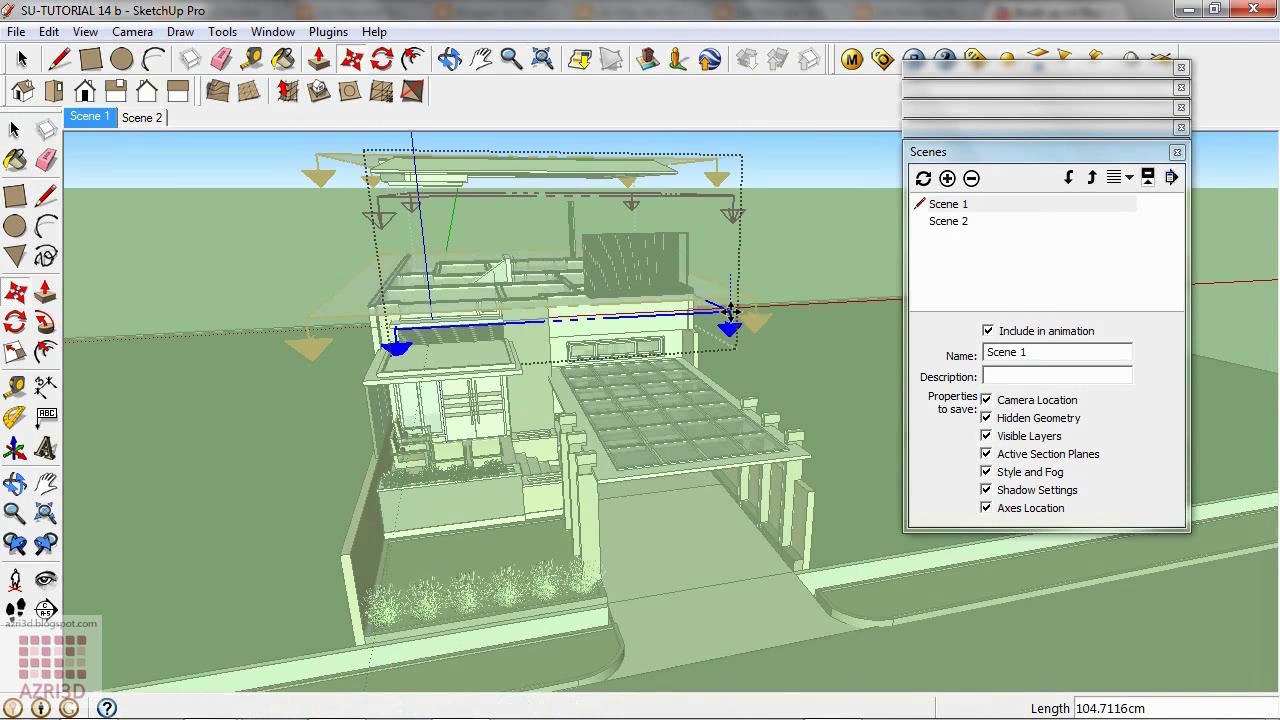
pyautogui.click(731, 315)
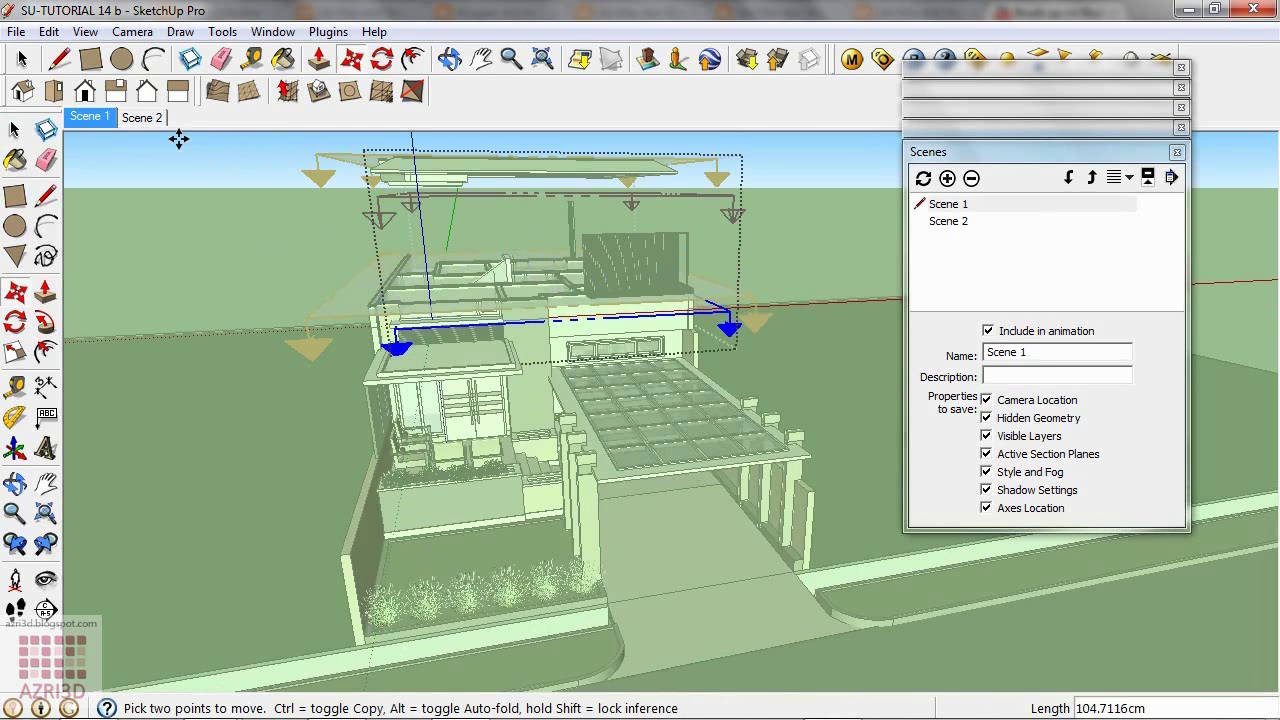
# - Update Scene 1 with the lowered section cut of the furniture group
pyautogui.rightClick(97, 118)
pyautogui.click(125, 203)
pyautogui.scroll(4, 378, 243)
pyautogui.moveTo(426, 274); pyautogui.dragTo(417, 437, button='middle')
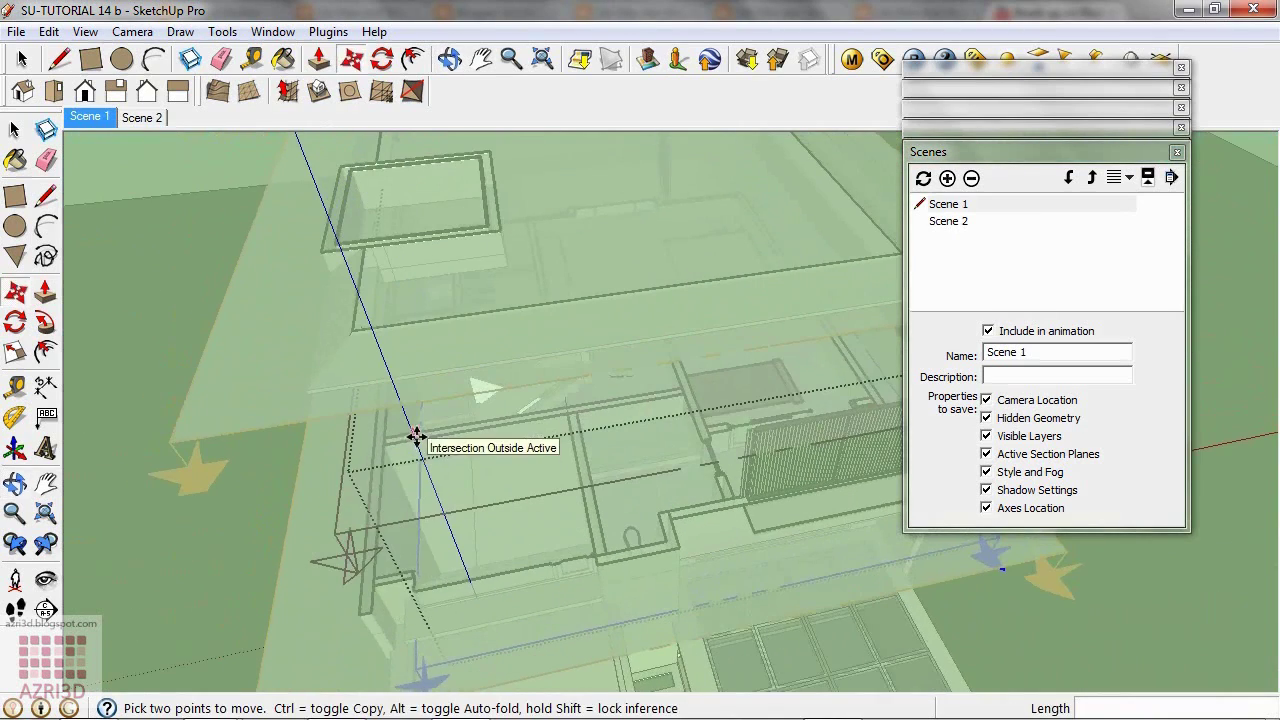
pyautogui.rightClick(95, 118)
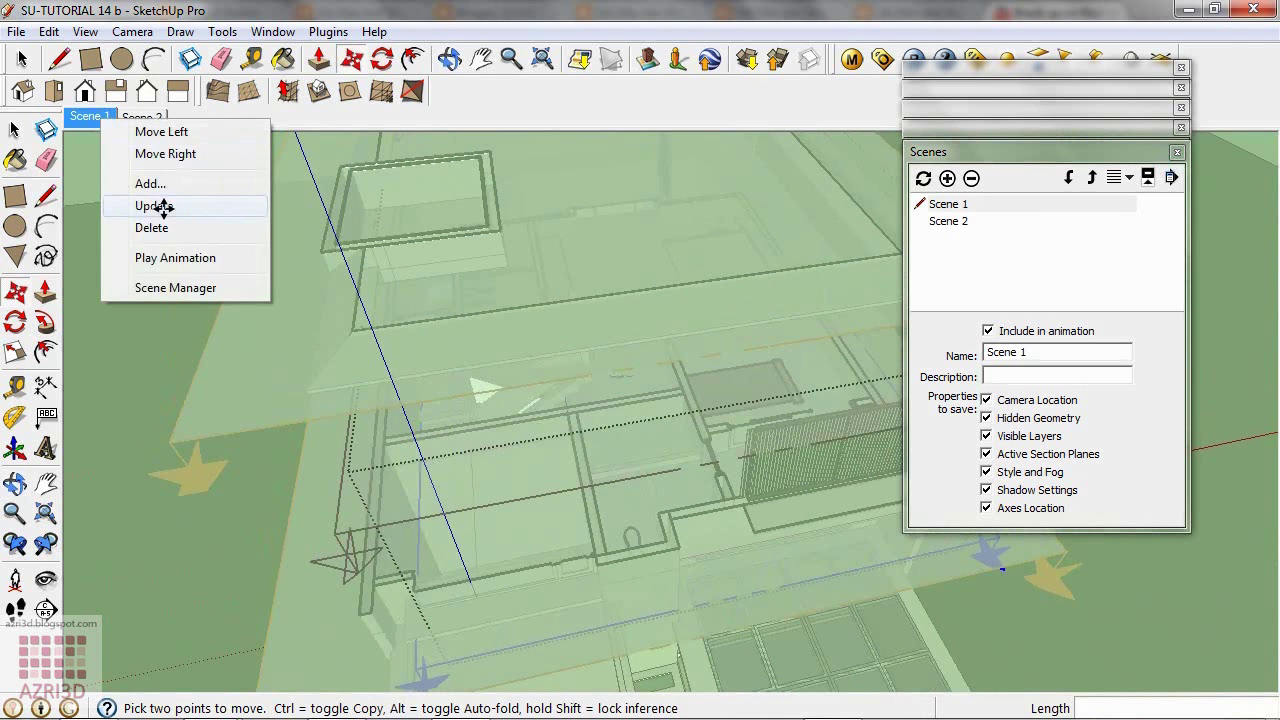
pyautogui.click(155, 206)
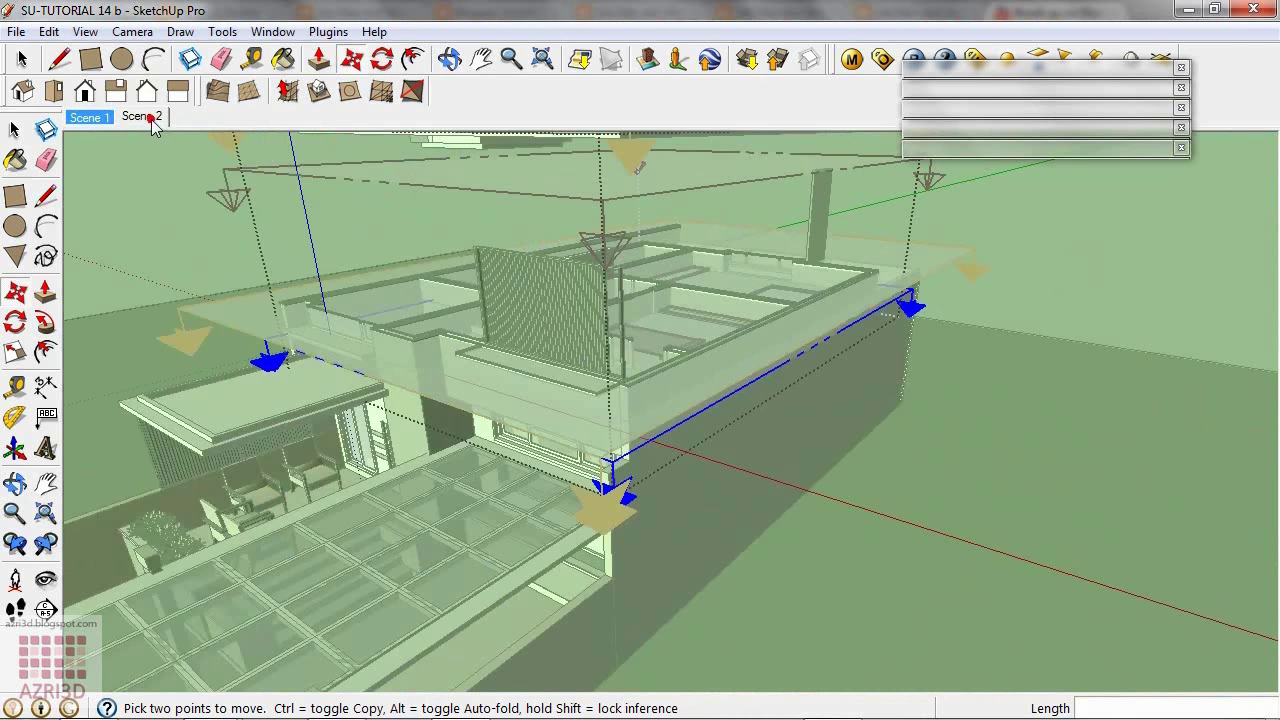
# - In Scene 2, close the furniture group and open the upper-floor walls group for editing
pyautogui.click(141, 117)
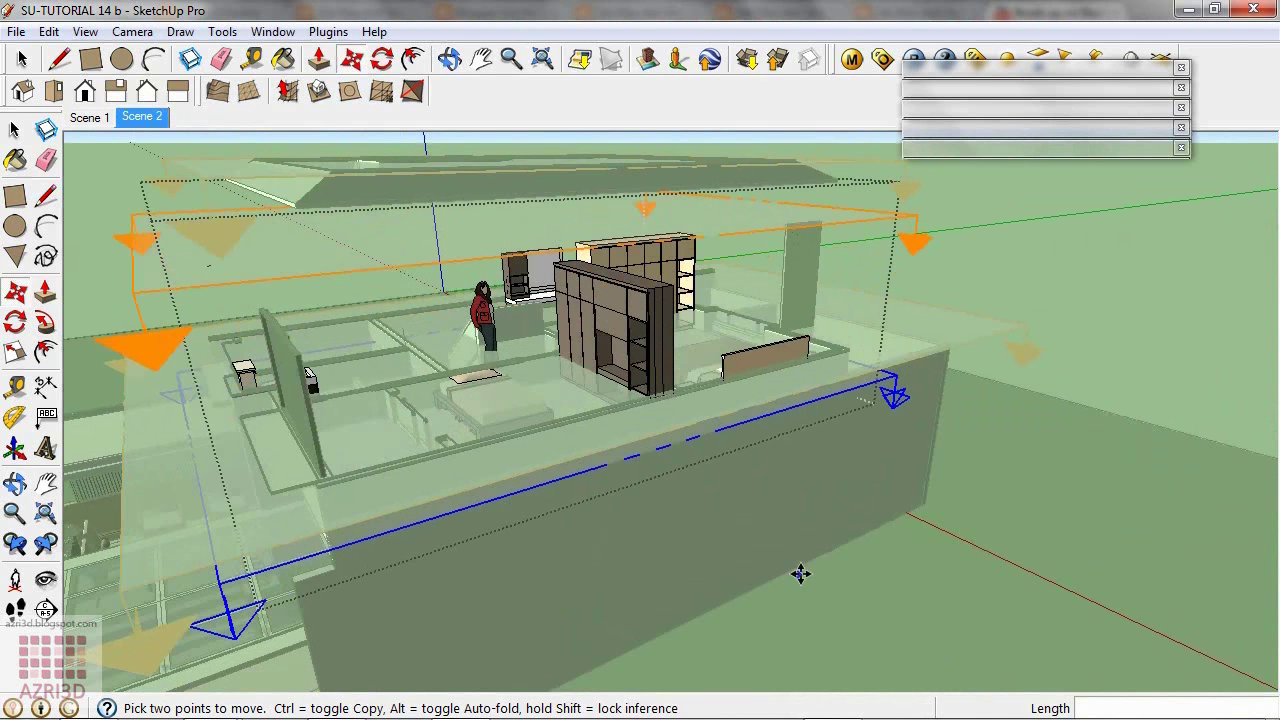
pyautogui.click(15, 131)
pyautogui.click(15, 131)
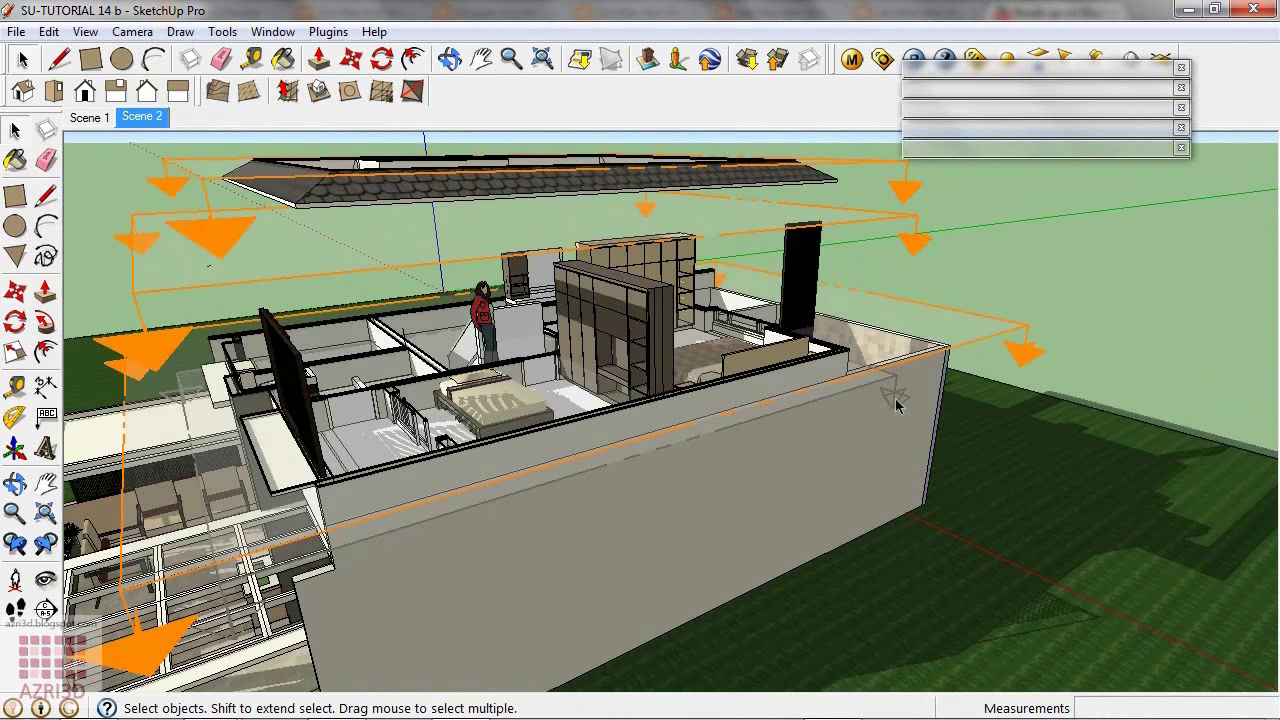
pyautogui.click(1000, 335)
pyautogui.click(1000, 335)
pyautogui.click(1000, 335)
pyautogui.rightClick(1000, 335)
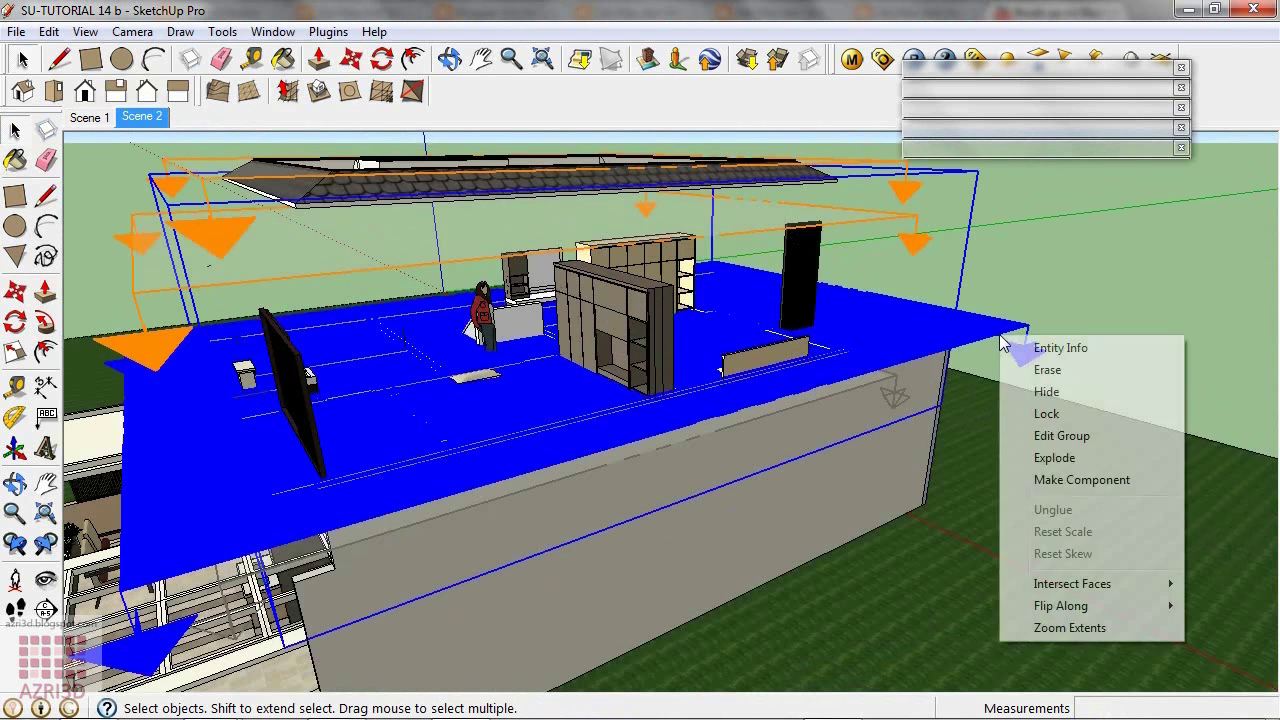
pyautogui.click(1062, 436)
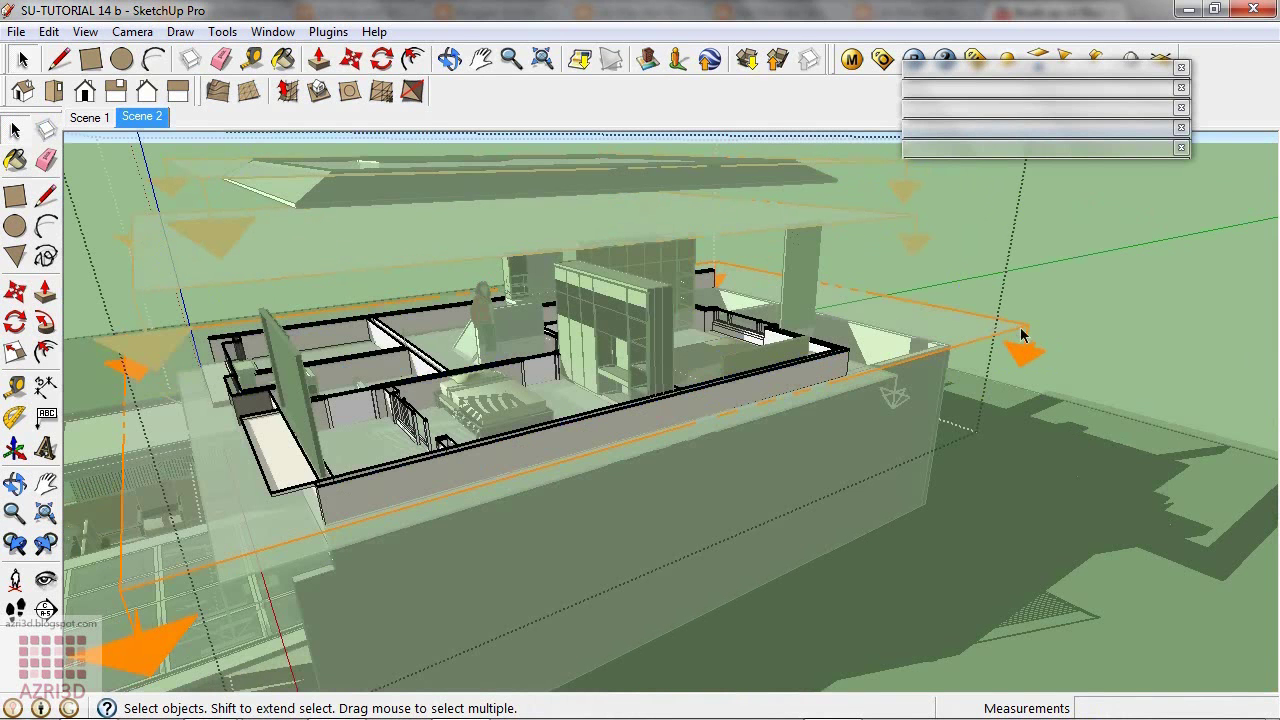
# - Copy the section plane of the upper-floor walls group upward about 460.82 cm and make the copy the active cut
pyautogui.click(1020, 328)
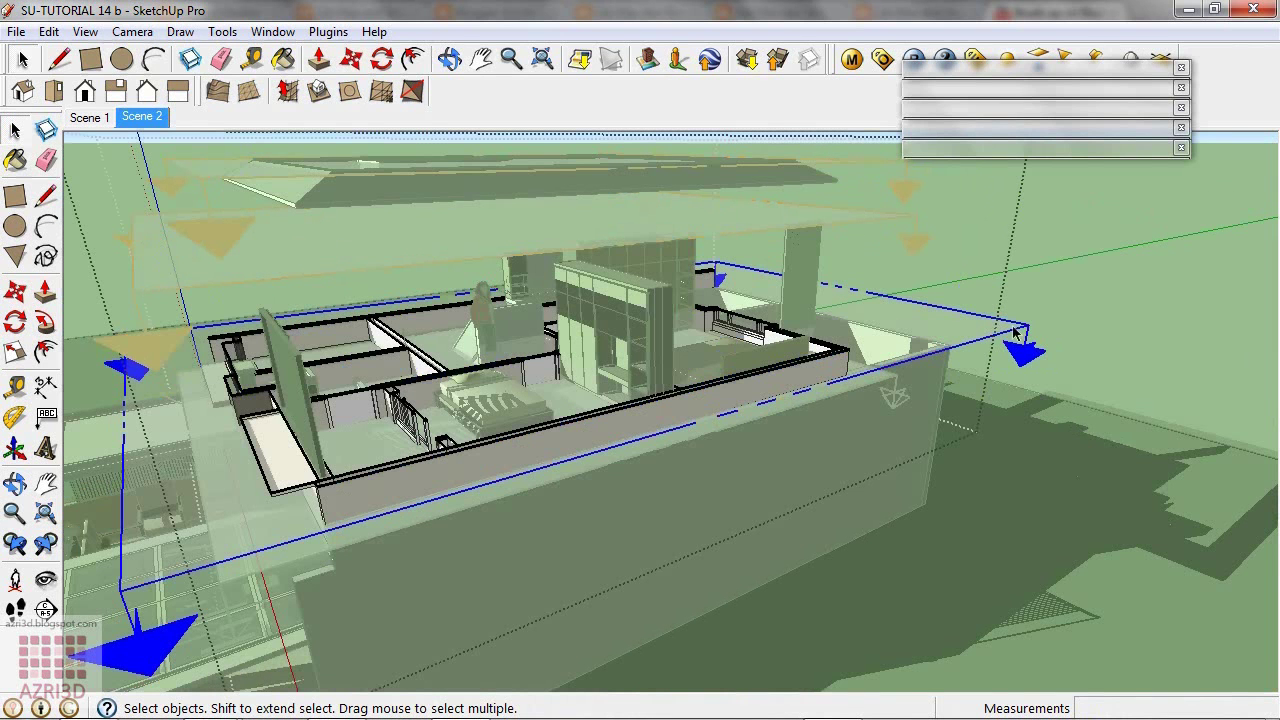
pyautogui.press('m')
pyautogui.press('ctrl')
pyautogui.click(1020, 330)
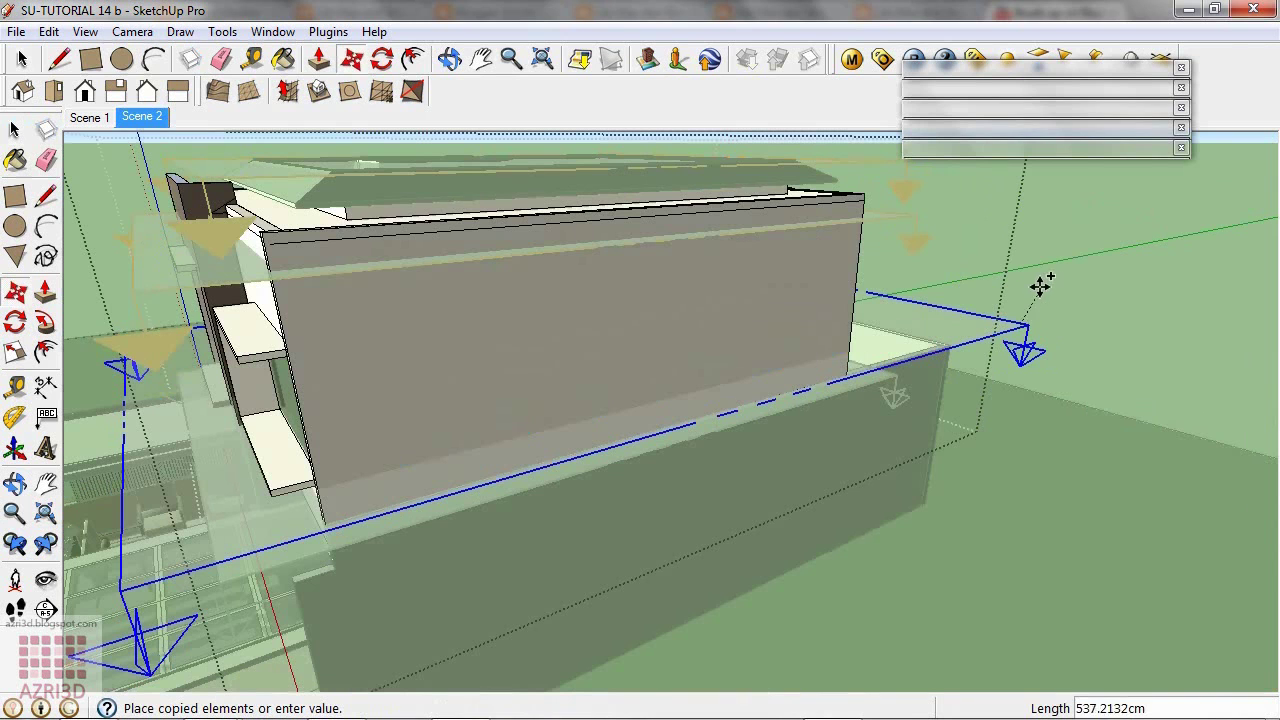
pyautogui.click(858, 244)
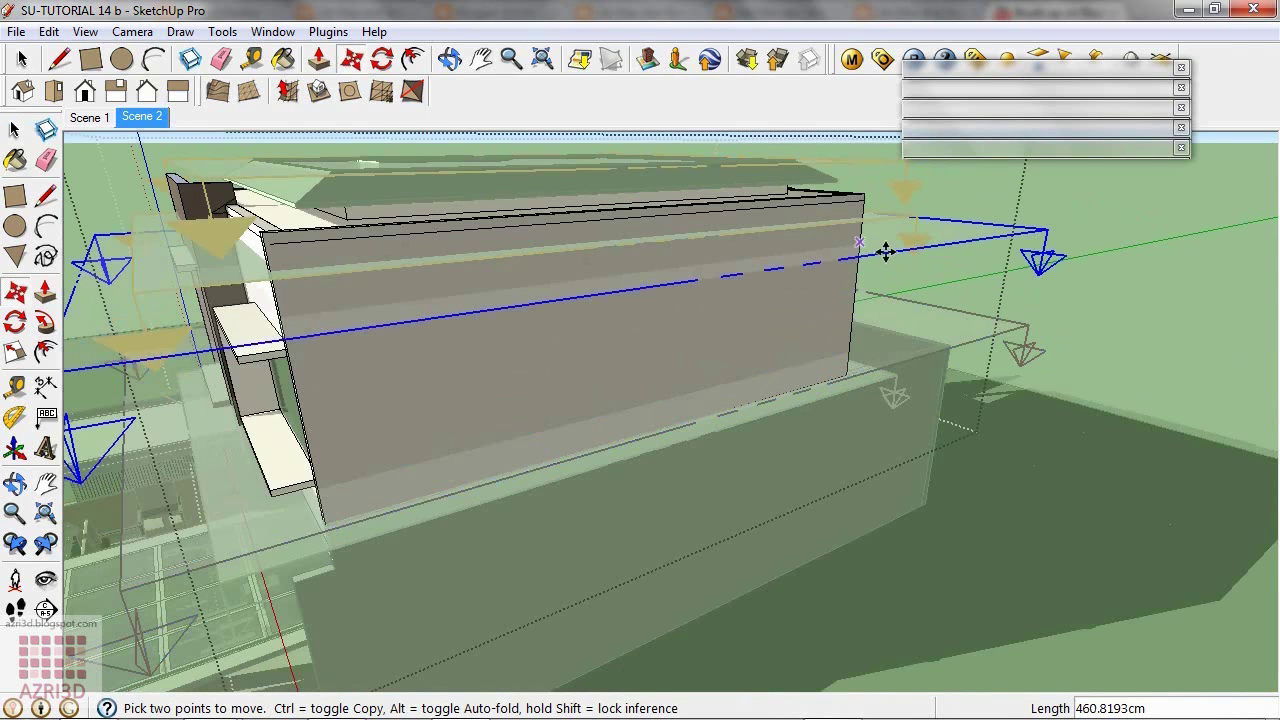
pyautogui.rightClick(885, 252)
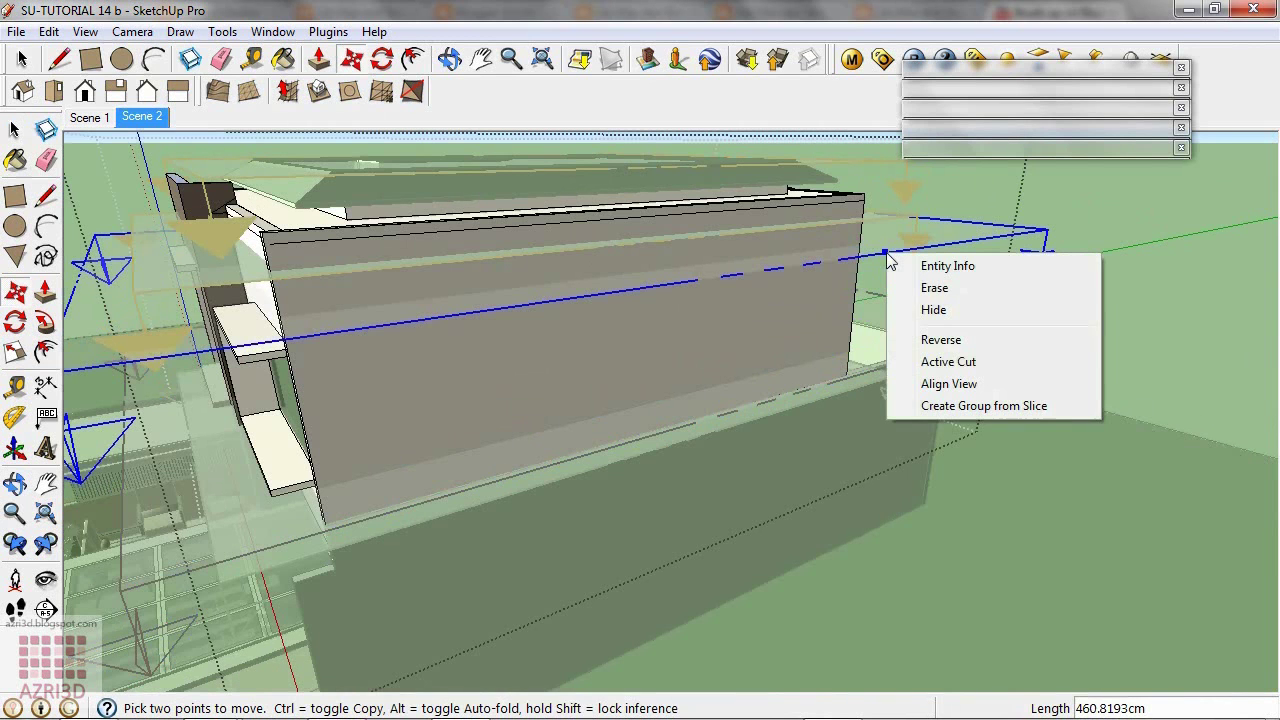
pyautogui.click(974, 360)
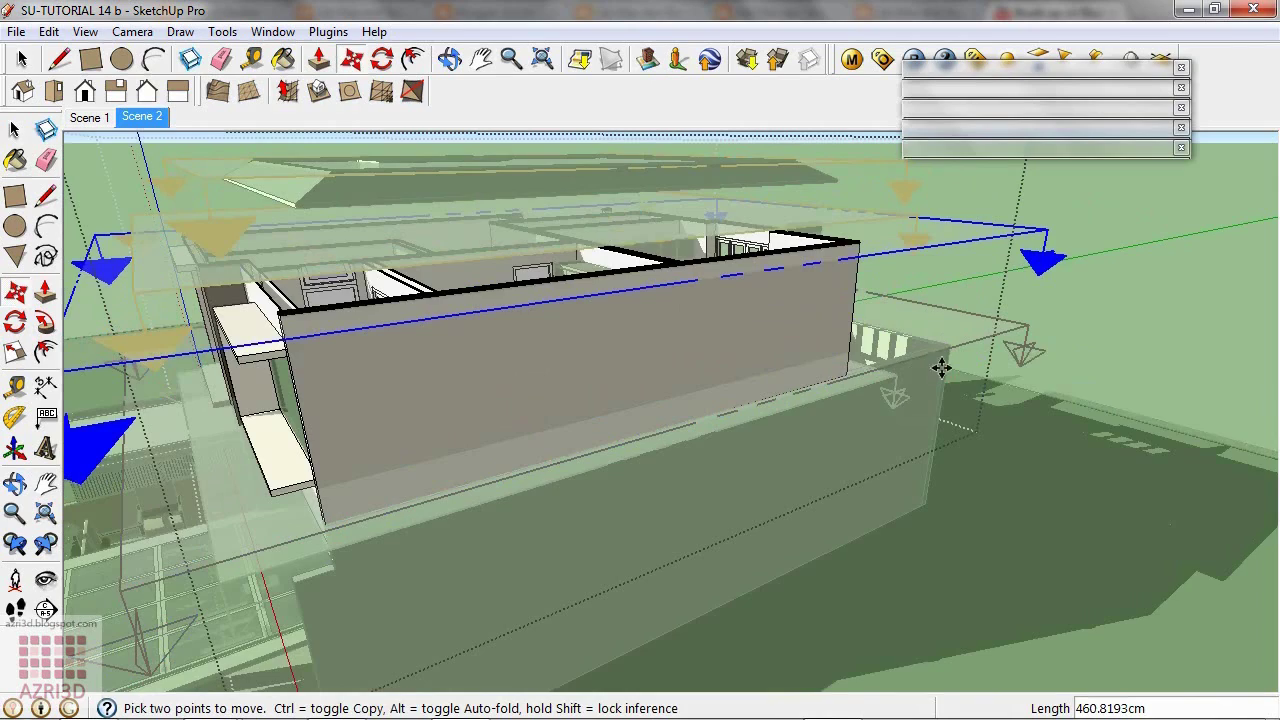
# - Raise the copied section plane above the upper-floor walls by about 195.09 cm and add the view as Scene 3
pyautogui.moveTo(403, 429); pyautogui.dragTo(795, 460, button='middle')
pyautogui.scroll(-5, 846, 388)
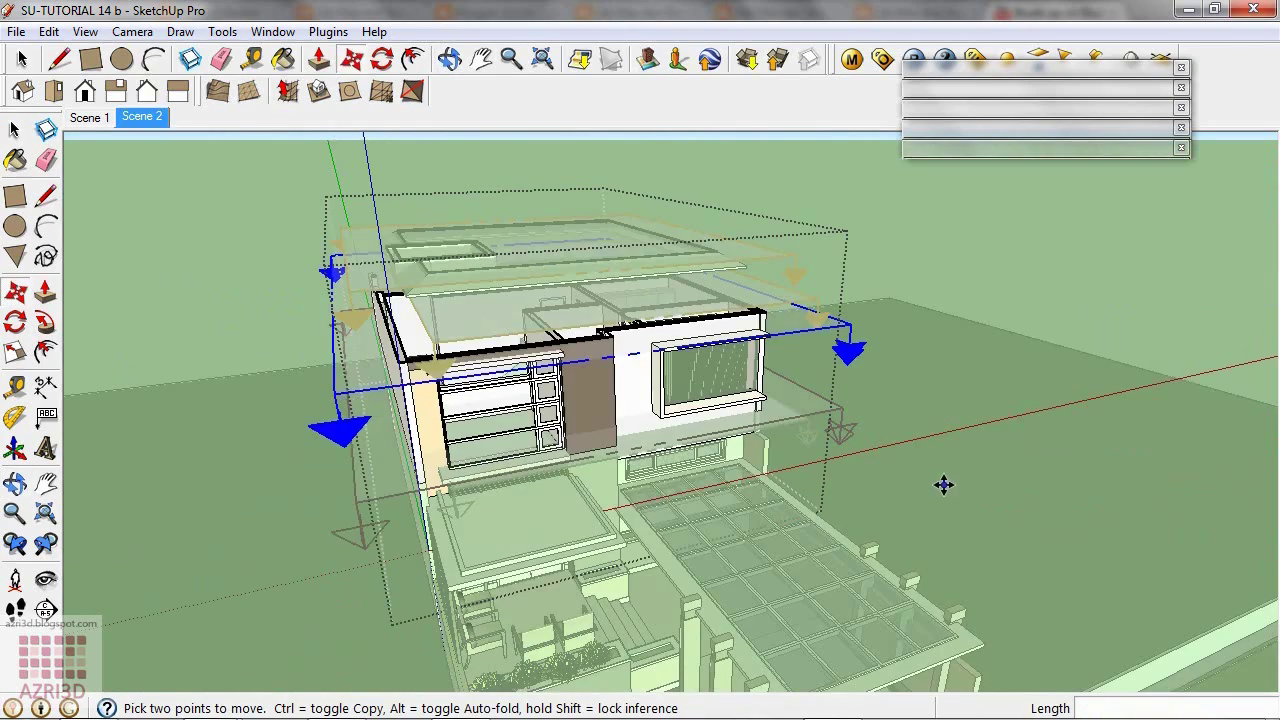
pyautogui.click(372, 432)
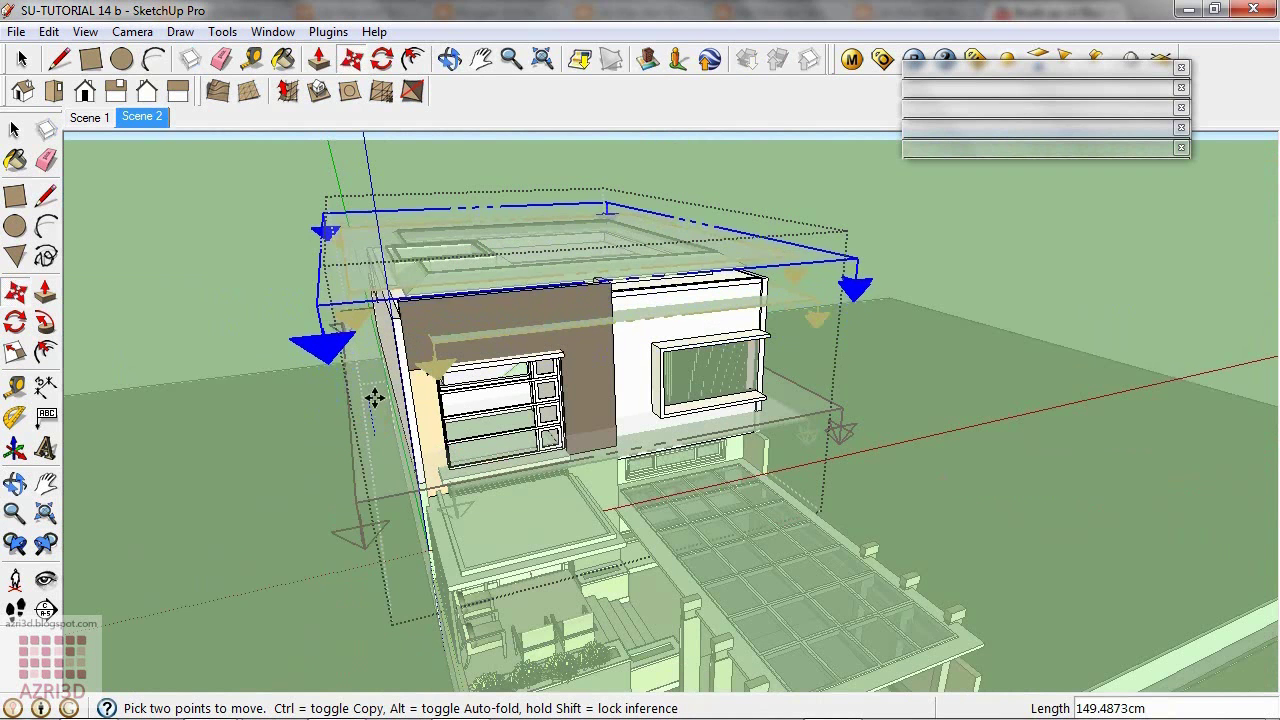
pyautogui.click(375, 386)
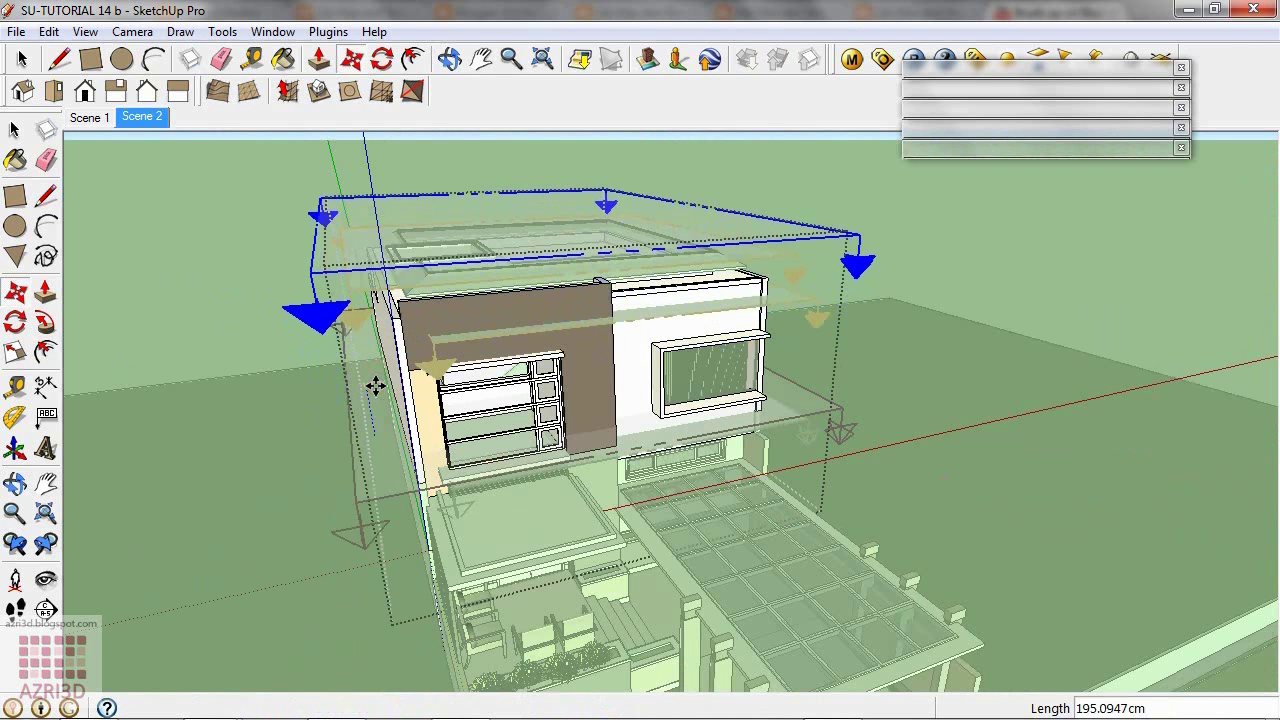
pyautogui.rightClick(146, 118)
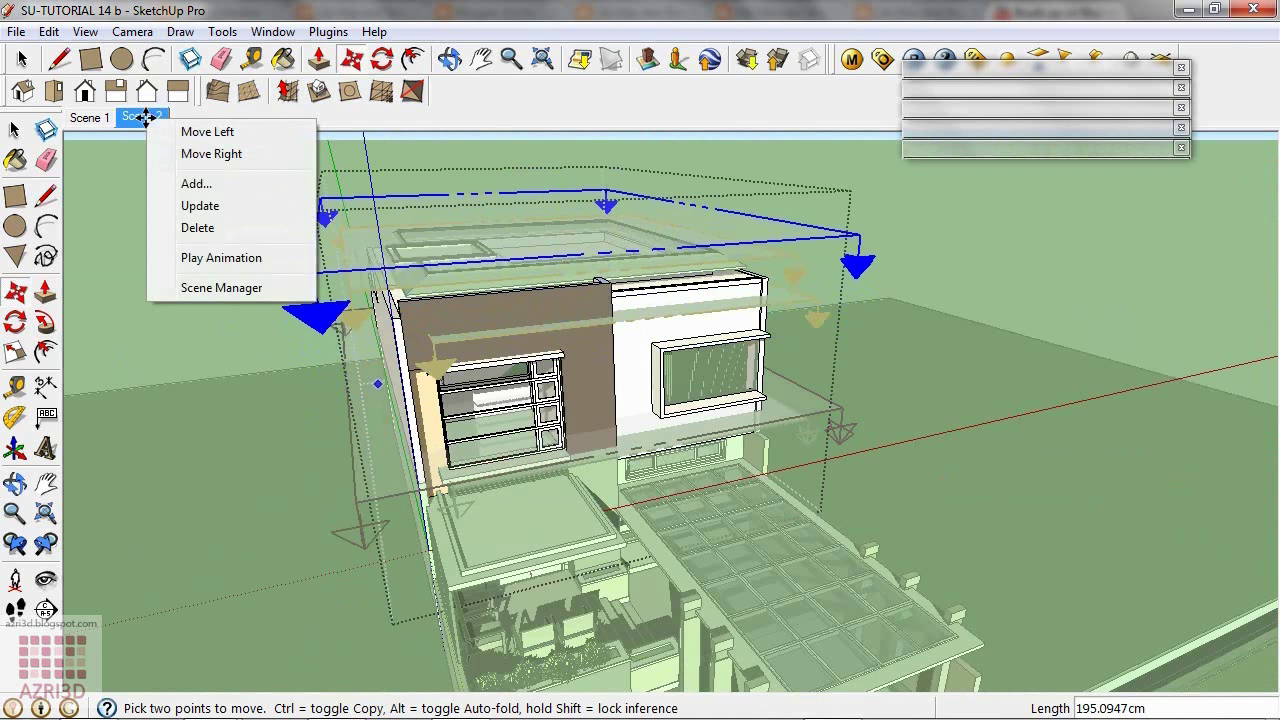
pyautogui.click(229, 184)
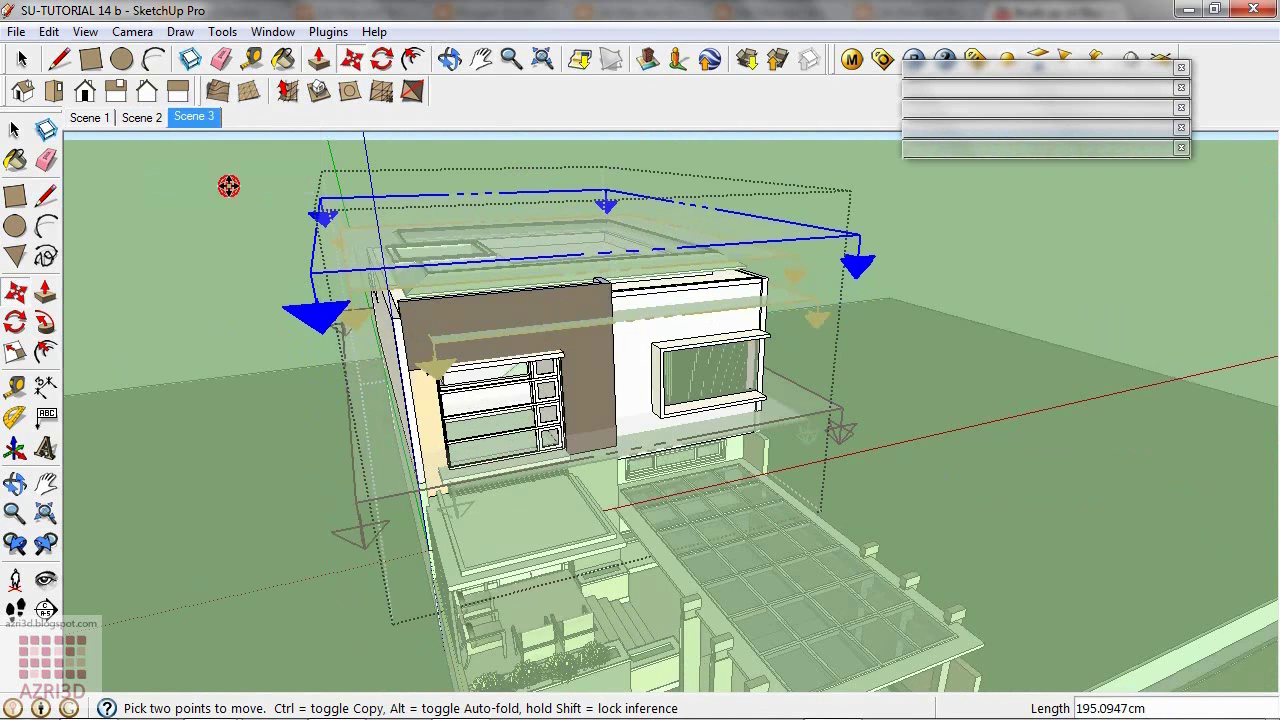
# - In Scene 1, move the lower section plane of the upper-floor walls group down about 94.38 cm and update the scene
pyautogui.click(88, 118)
pyautogui.moveTo(216, 236); pyautogui.dragTo(432, 255, button='middle')
pyautogui.scroll(-3, 481, 435)
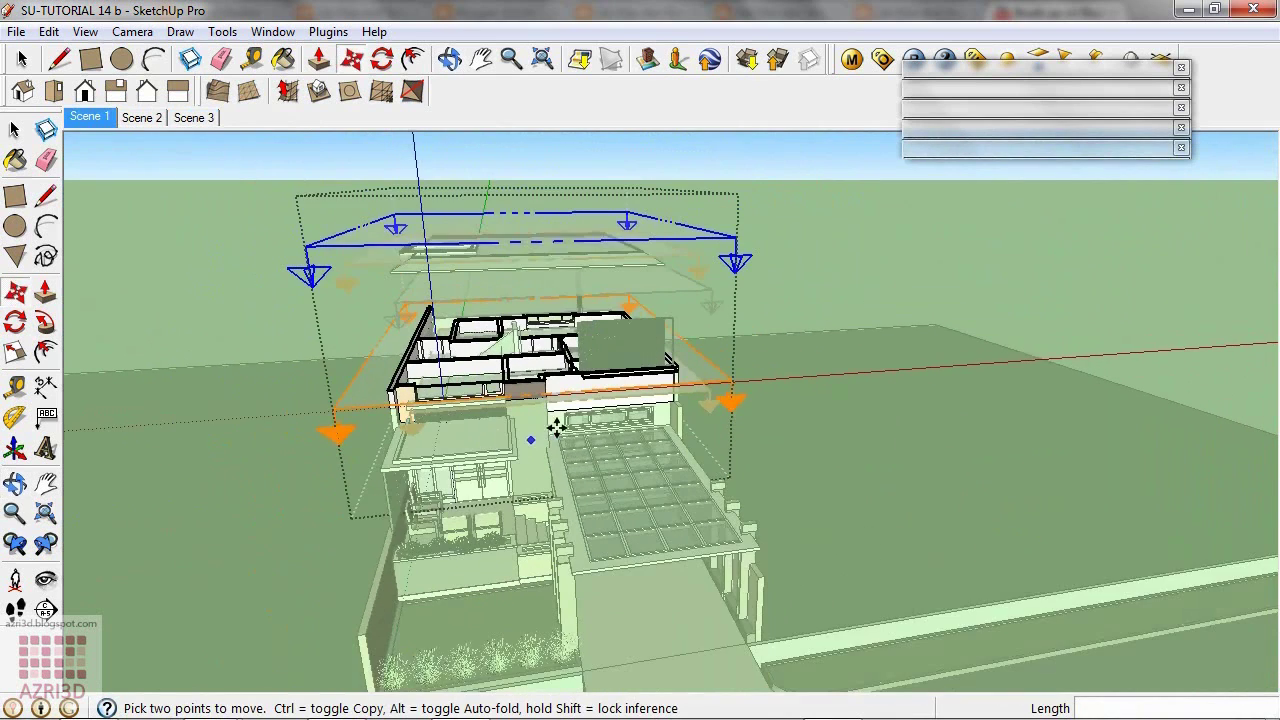
pyautogui.scroll(1, 569, 366)
pyautogui.click(14, 130)
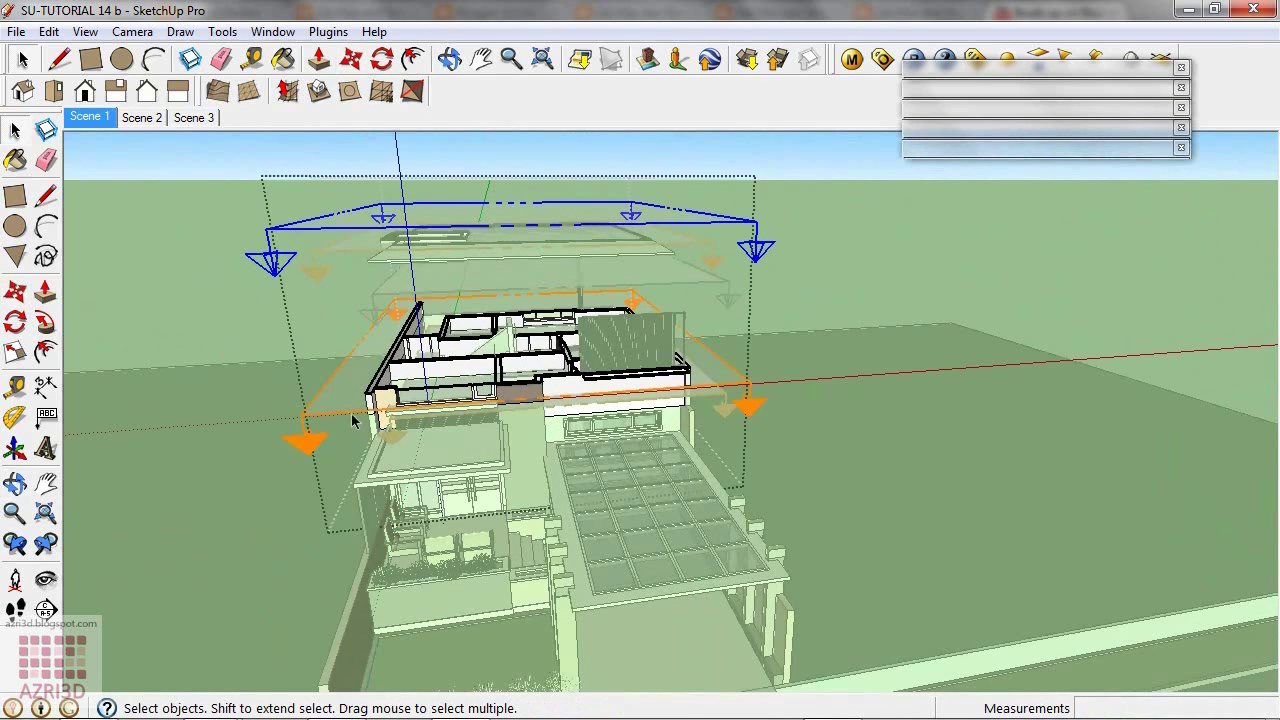
pyautogui.click(333, 415)
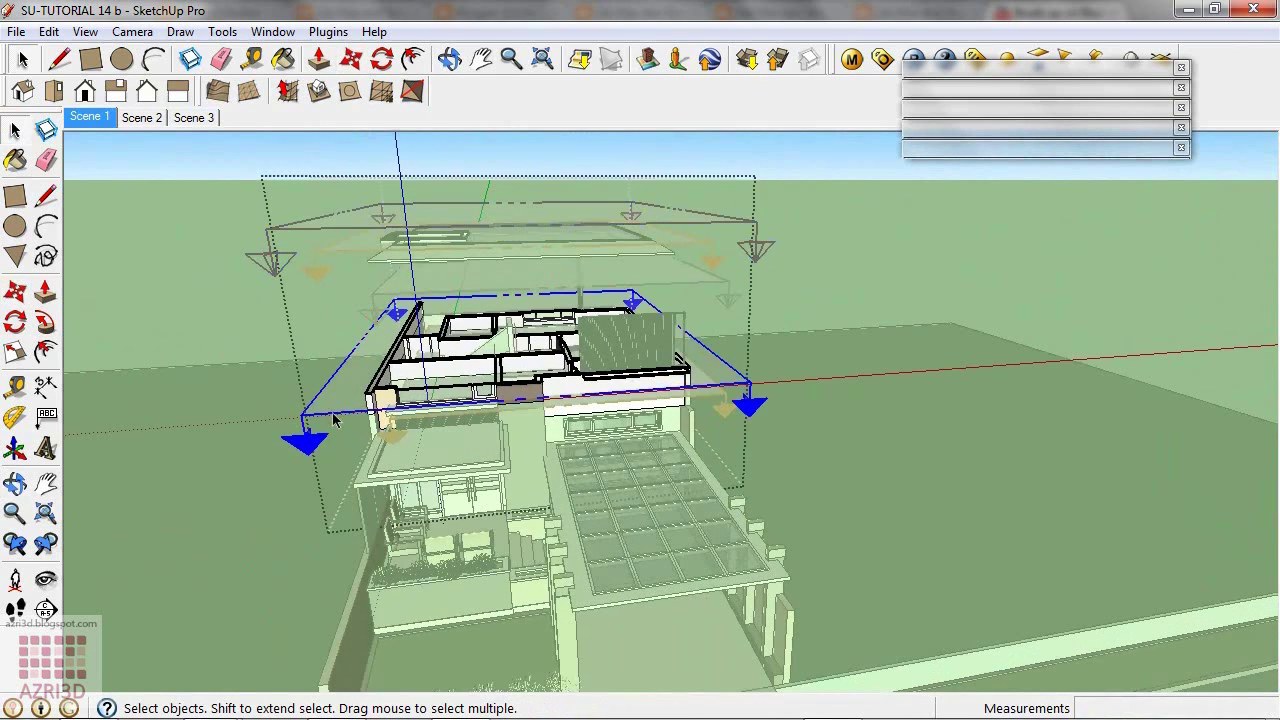
pyautogui.press('m')
pyautogui.click(334, 431)
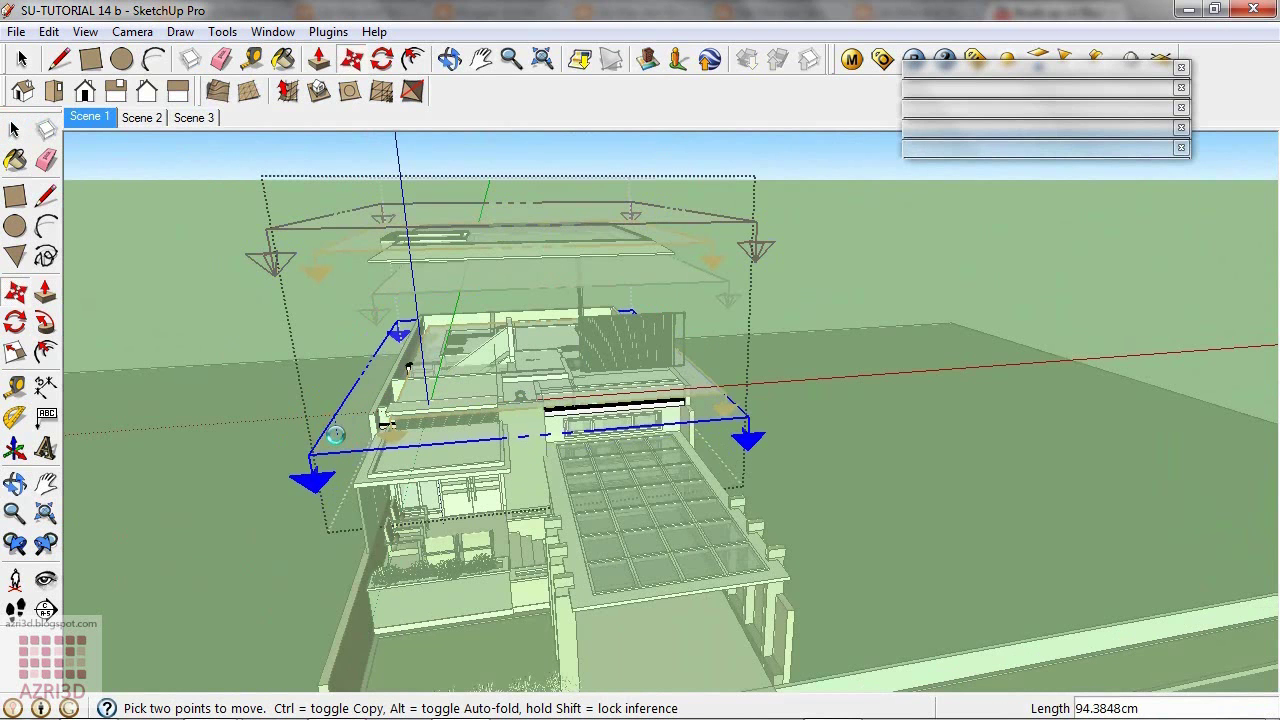
pyautogui.click(88, 117)
pyautogui.rightClick(88, 117)
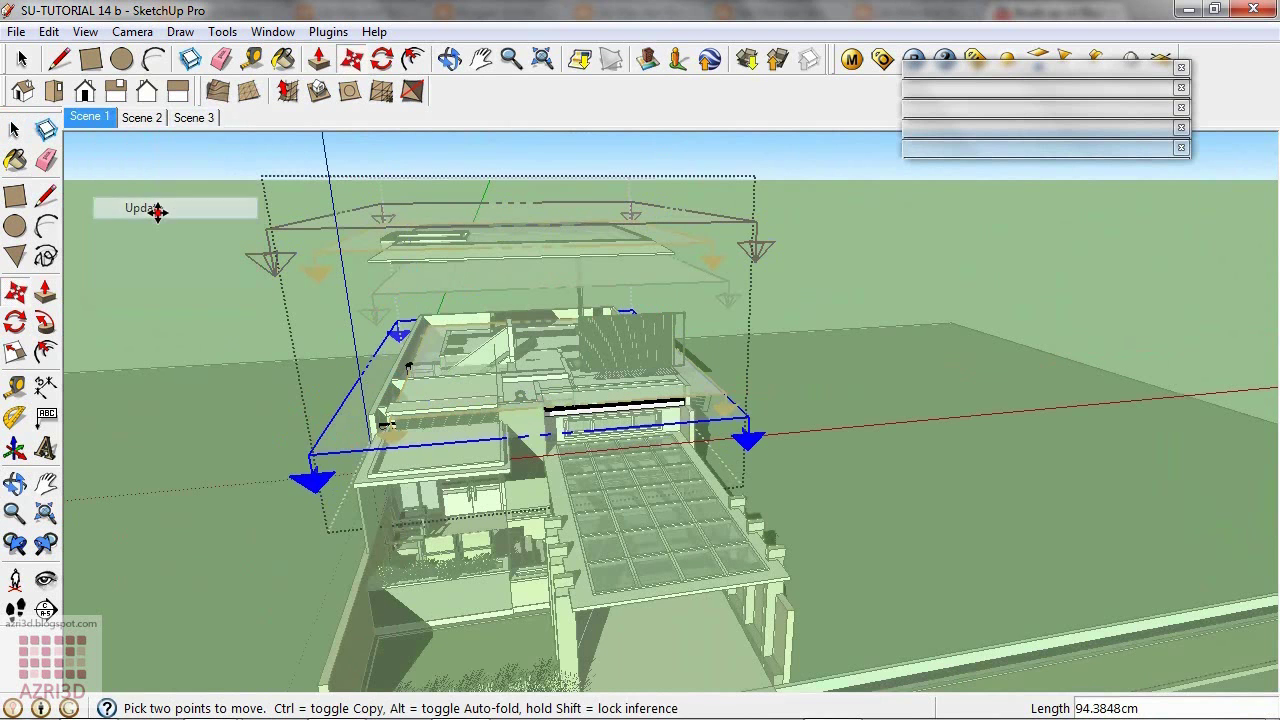
# - Finish updating Scene 1, show Scene 3 and open the roof group for editing
pyautogui.click(142, 208)
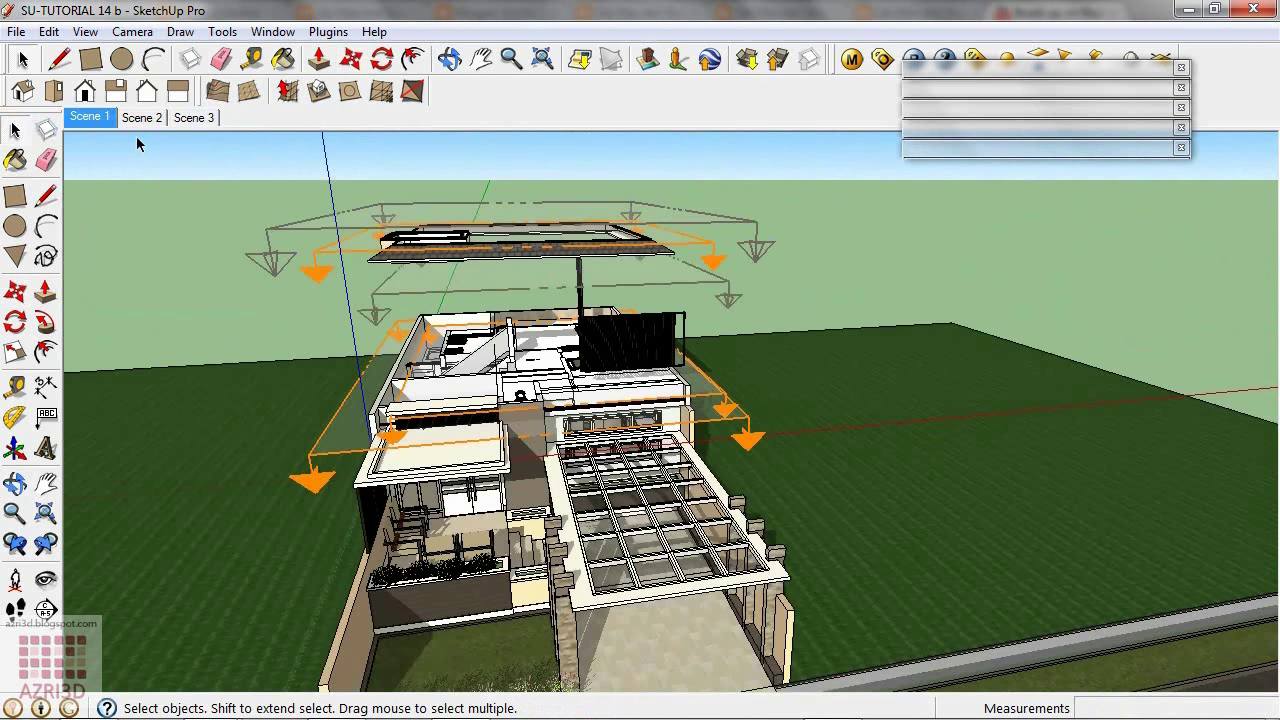
pyautogui.click(195, 117)
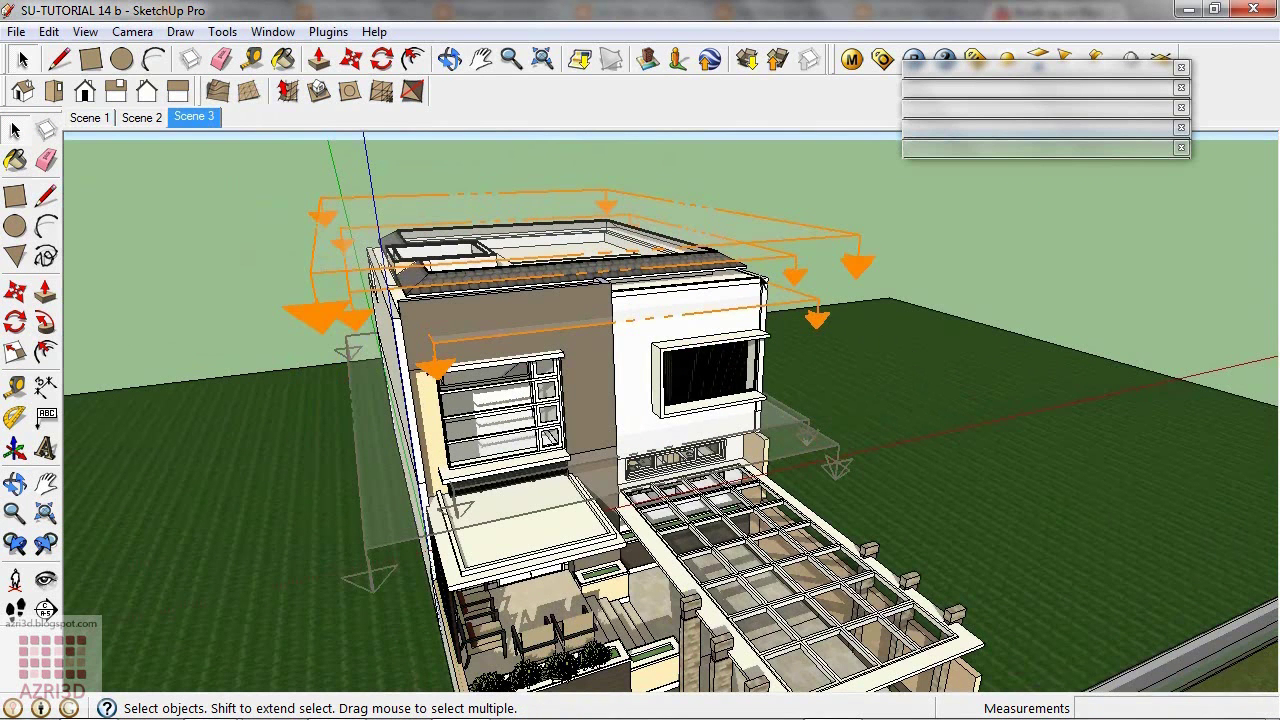
pyautogui.click(699, 262)
pyautogui.moveTo(705, 263); pyautogui.dragTo(743, 527, button='middle')
pyautogui.moveTo(662, 440)
pyautogui.mouseDown(button='middle')
pyautogui.moveTo(666, 546)
pyautogui.moveTo(611, 551)
pyautogui.moveTo(659, 436)
pyautogui.mouseUp(button='middle')
pyautogui.scroll(-2, 659, 436)
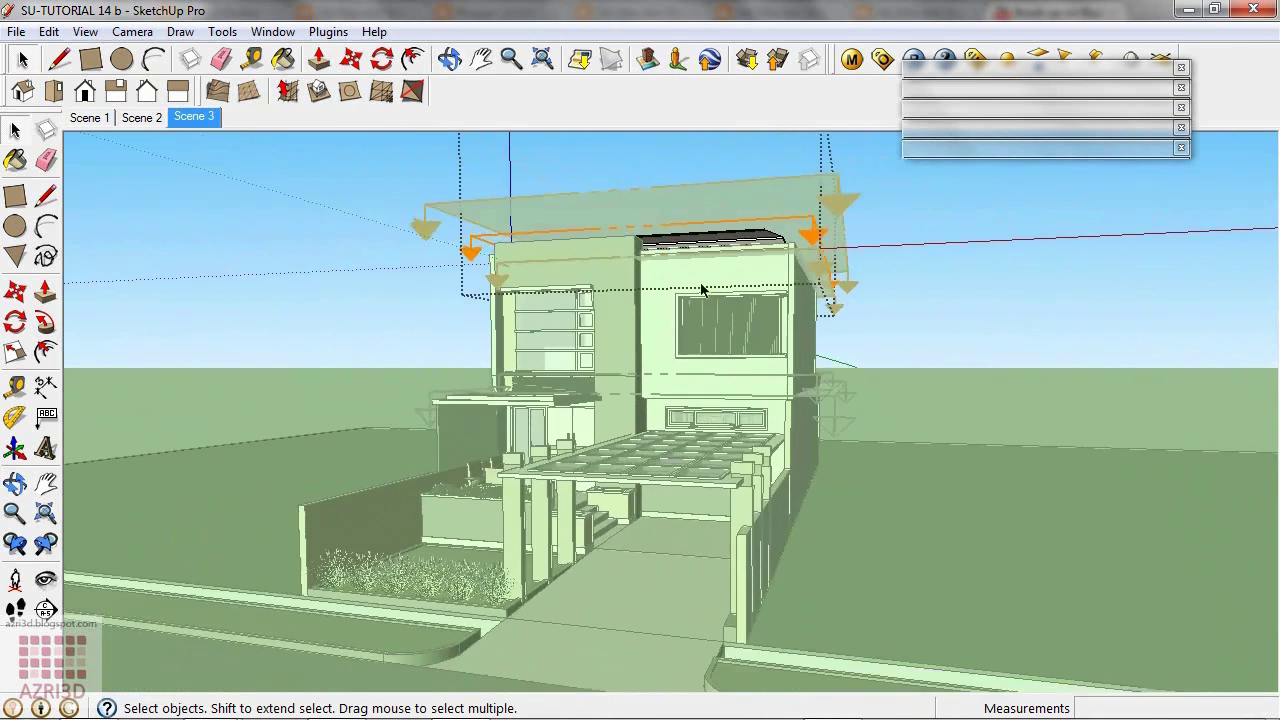
# - Add a vertical section plane on the roof group's front edge and move it forward about 129.36 cm, clear of the roof
pyautogui.scroll(4, 711, 252)
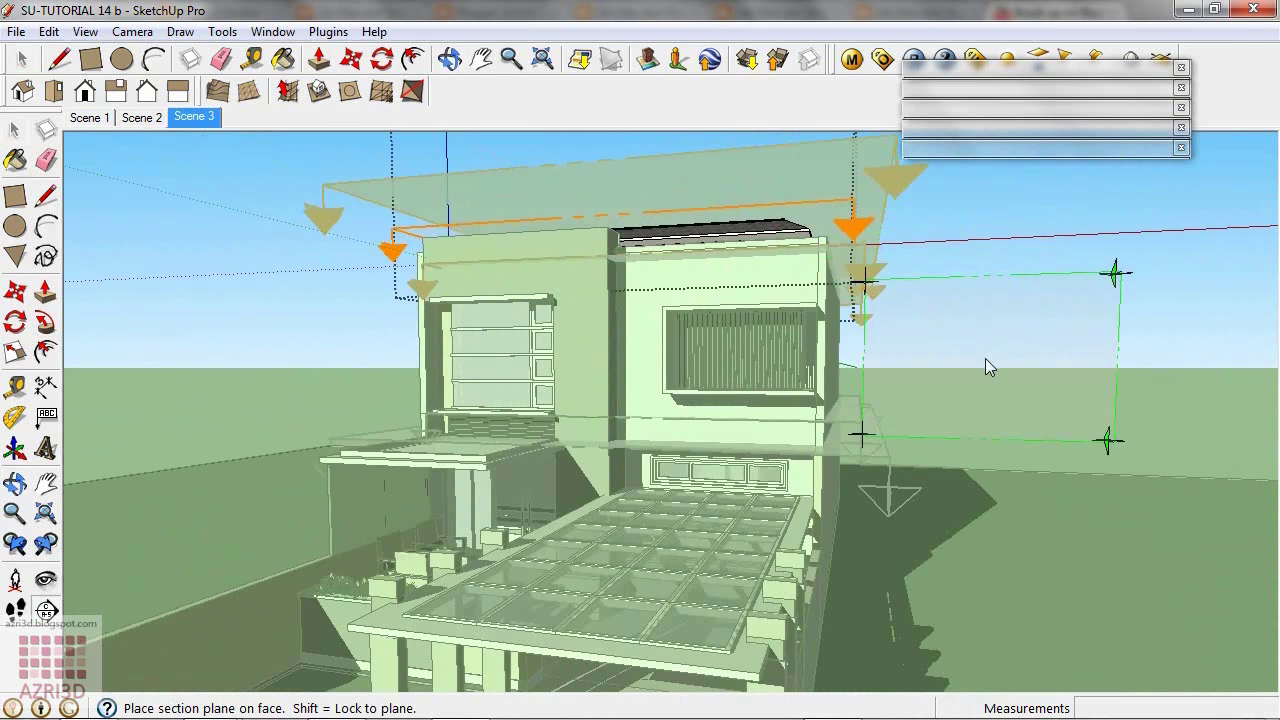
pyautogui.click(790, 236)
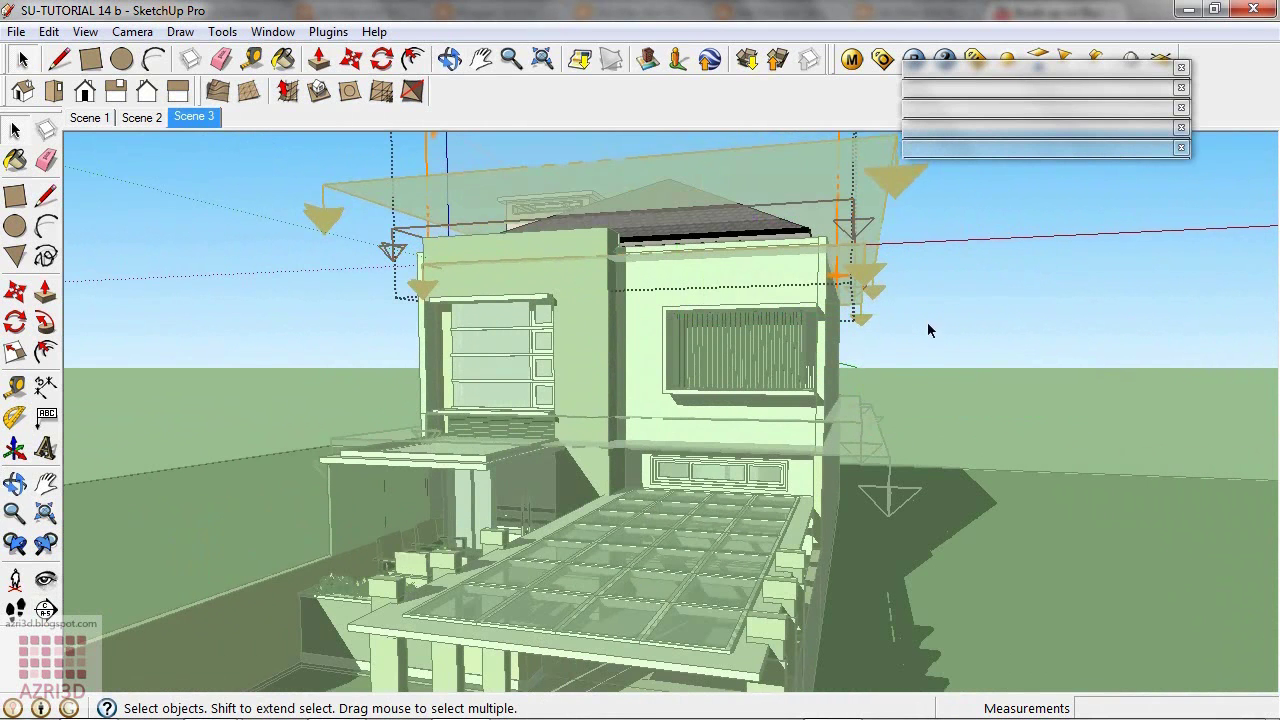
pyautogui.moveTo(909, 321); pyautogui.dragTo(871, 443, button='middle')
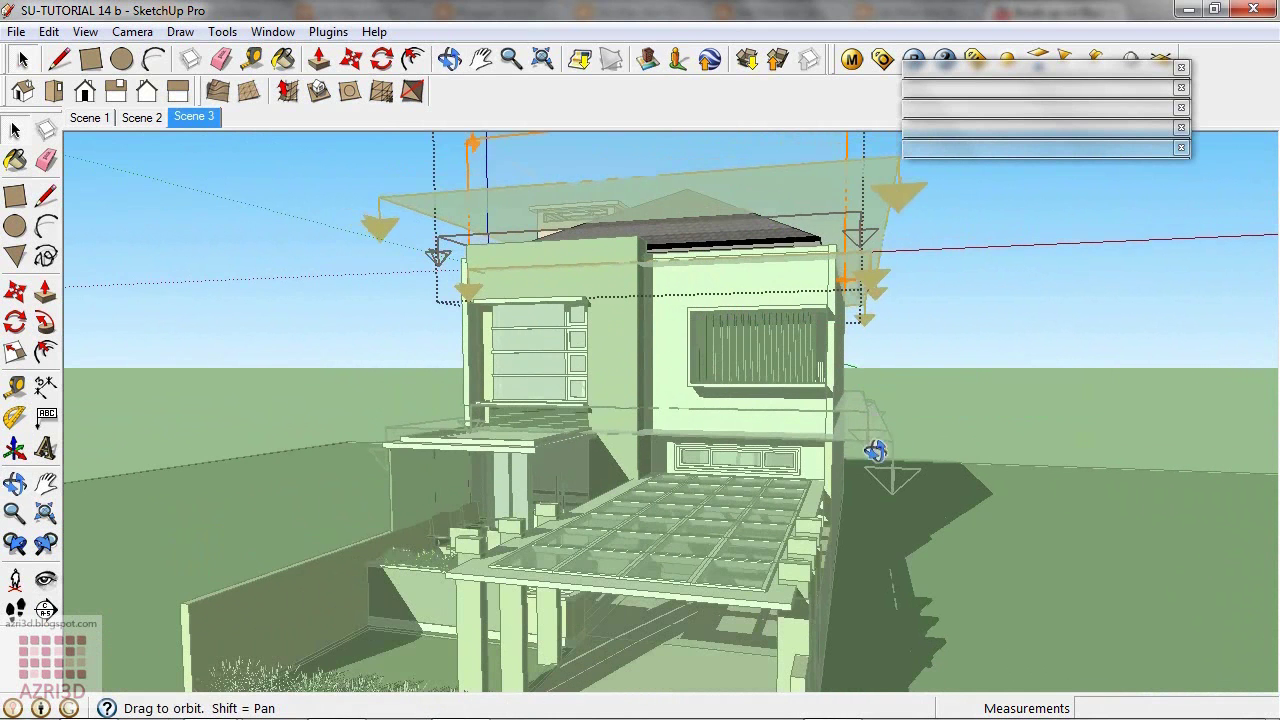
pyautogui.moveTo(861, 504); pyautogui.dragTo(839, 456, button='middle')
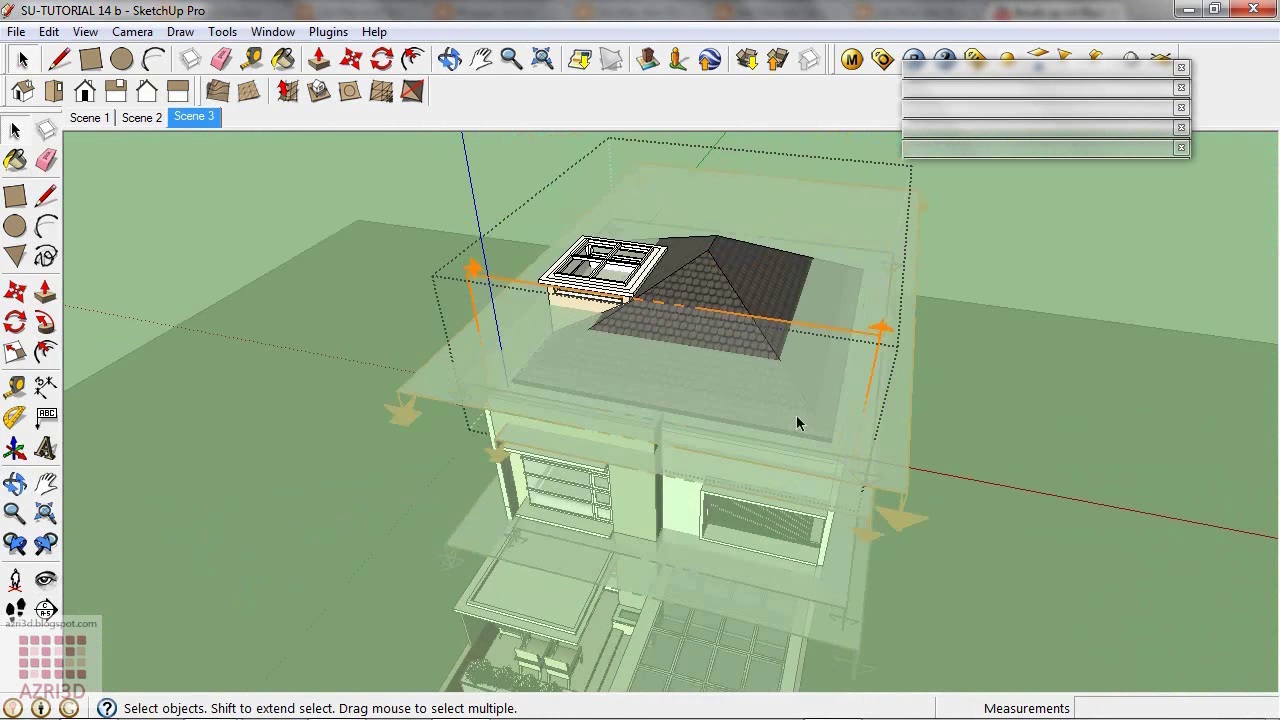
pyautogui.click(477, 280)
pyautogui.press('m')
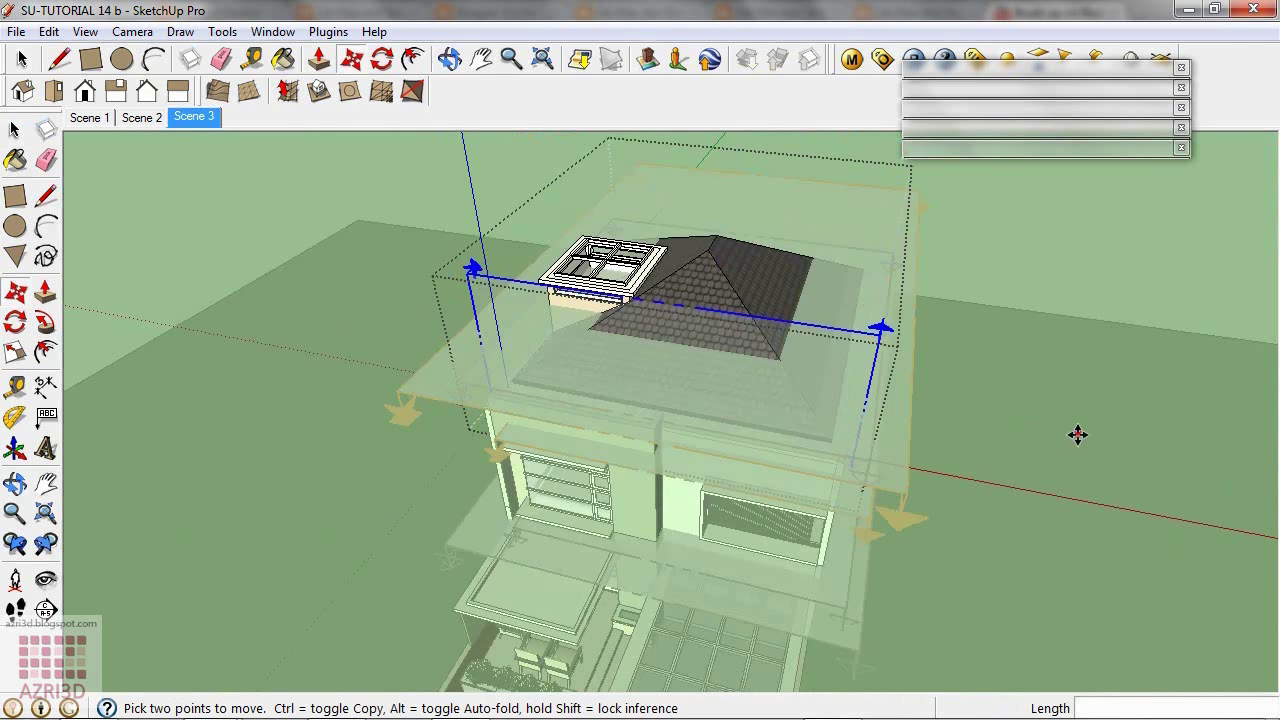
pyautogui.click(1077, 431)
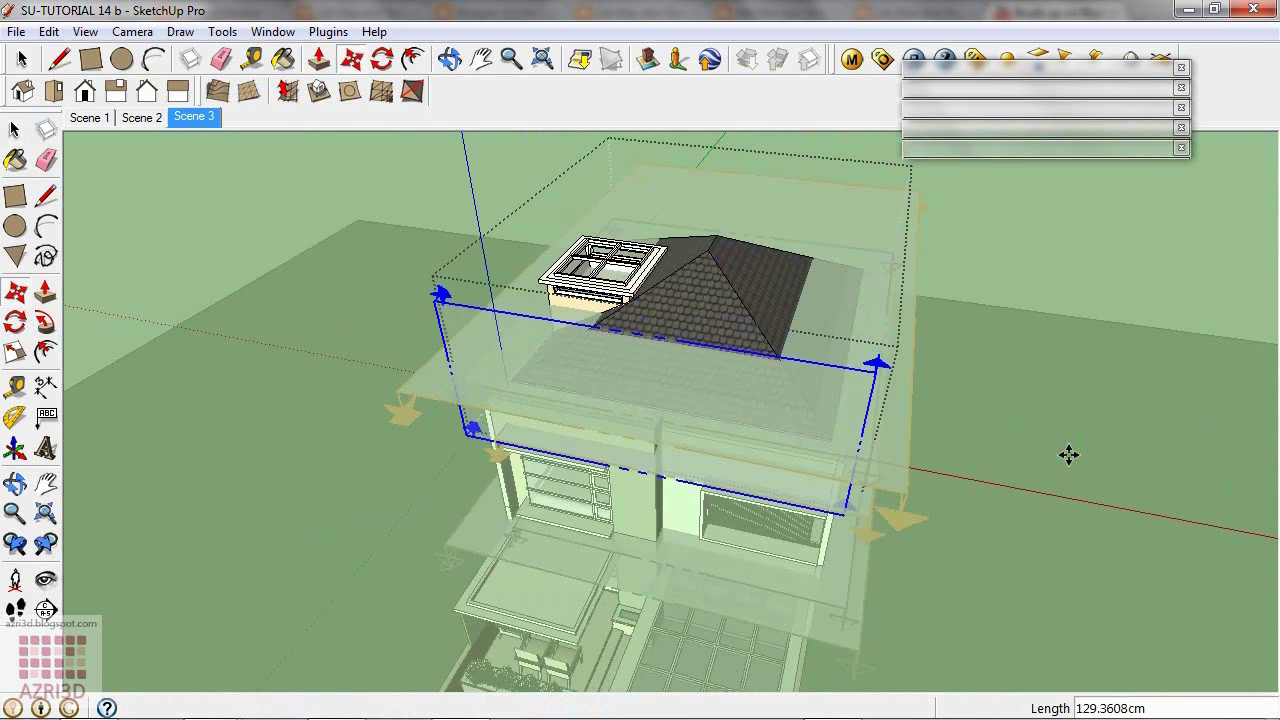
pyautogui.click(1069, 455)
# - Set up a low front view of the whole house and add it as Scene 4
pyautogui.moveTo(800, 430)
pyautogui.mouseDown(button='middle')
pyautogui.moveTo(834, 289)
pyautogui.moveTo(809, 429)
pyautogui.mouseUp(button='middle')
pyautogui.moveTo(833, 383); pyautogui.dragTo(709, 400, button='middle')
pyautogui.moveTo(731, 500); pyautogui.dragTo(773, 435, button='middle')
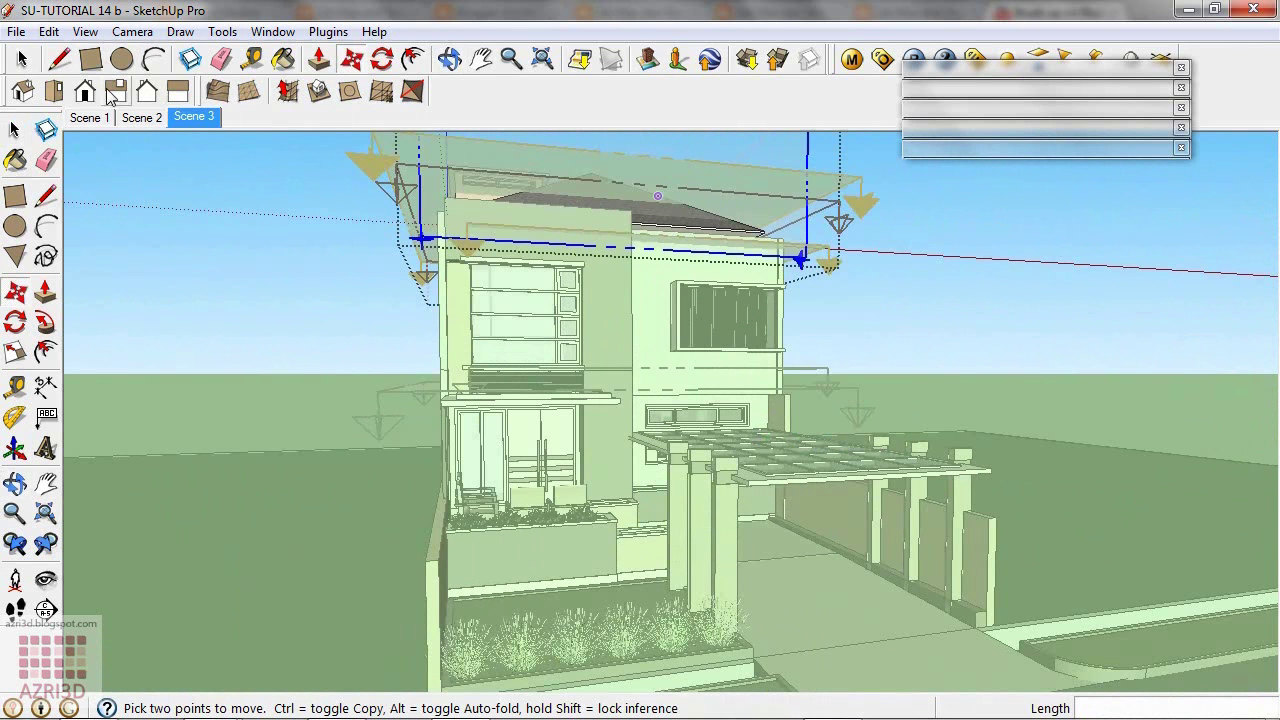
pyautogui.rightClick(187, 115)
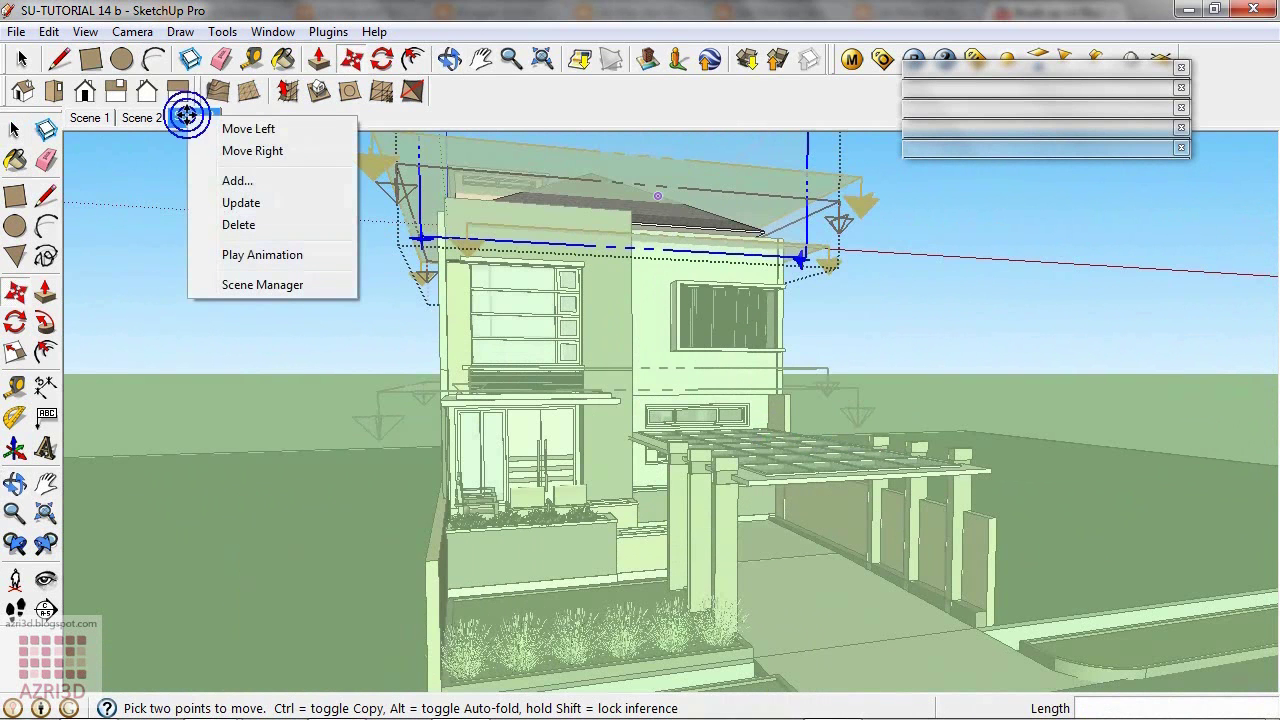
pyautogui.click(263, 181)
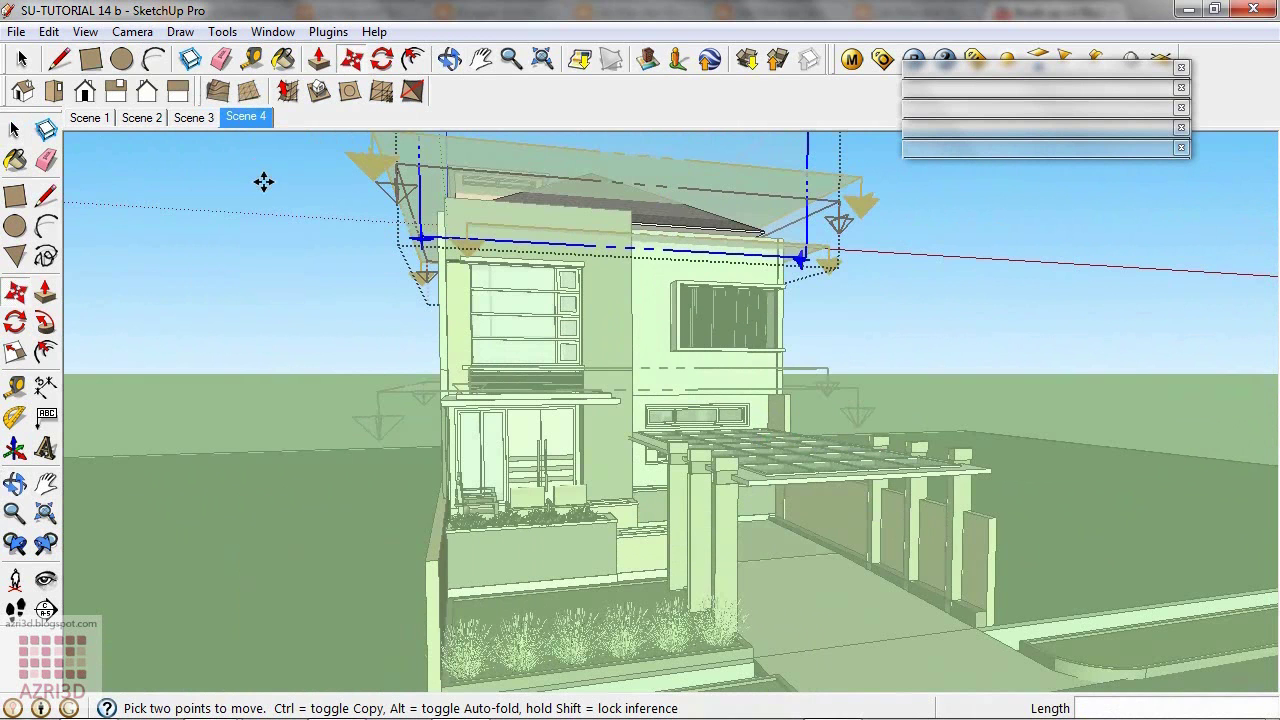
# - In Scene 1, move the horizontal section plane of the roof group down about 73.53 cm and update the scene
pyautogui.click(81, 120)
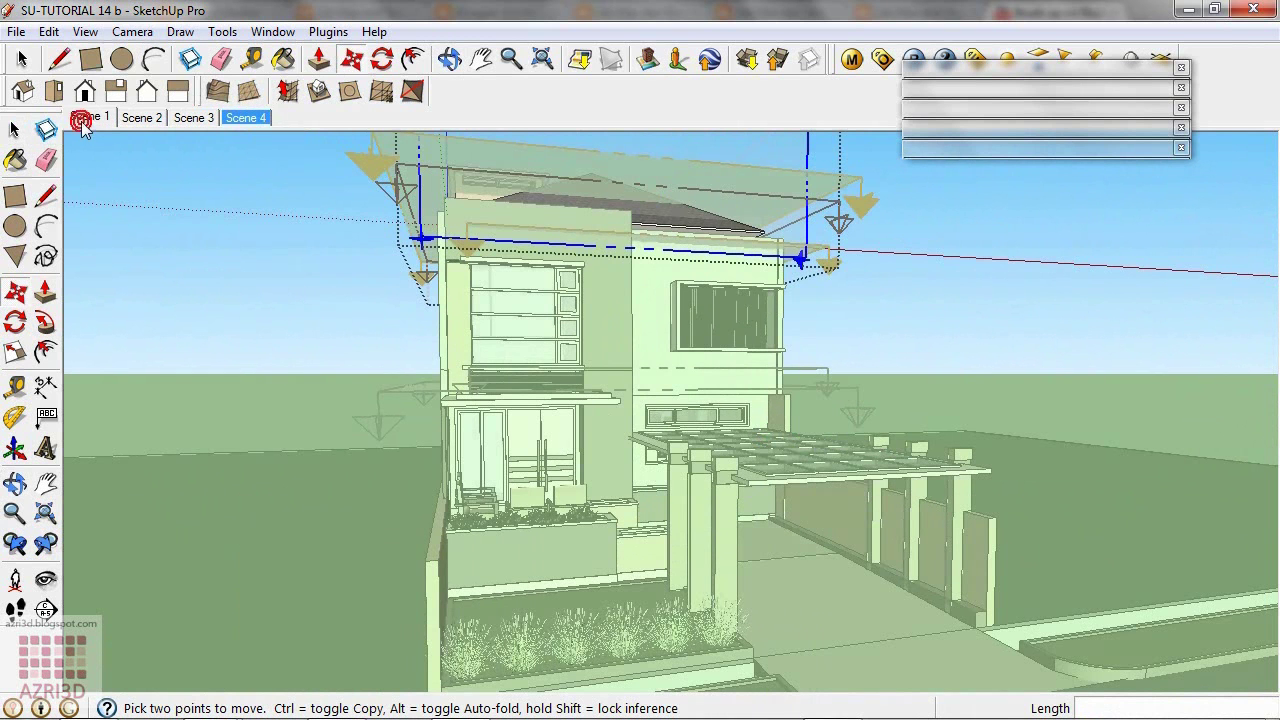
pyautogui.click(84, 120)
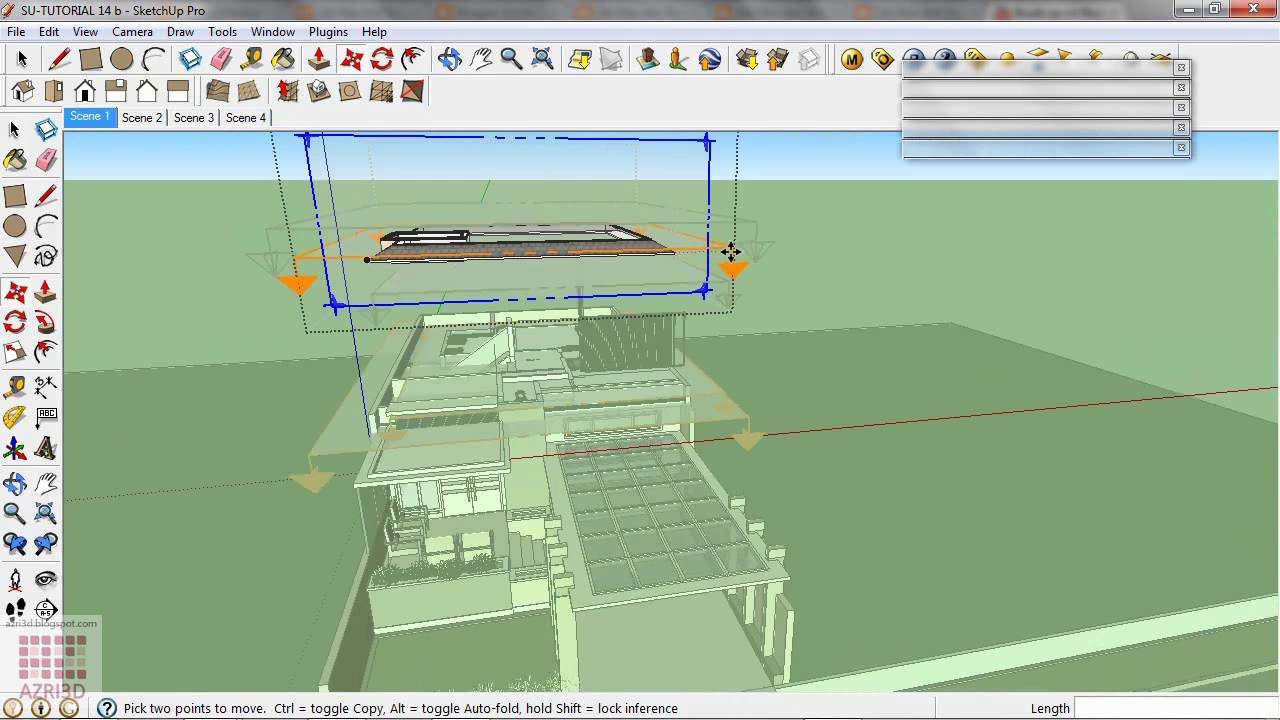
pyautogui.press('space')
pyautogui.click(309, 262)
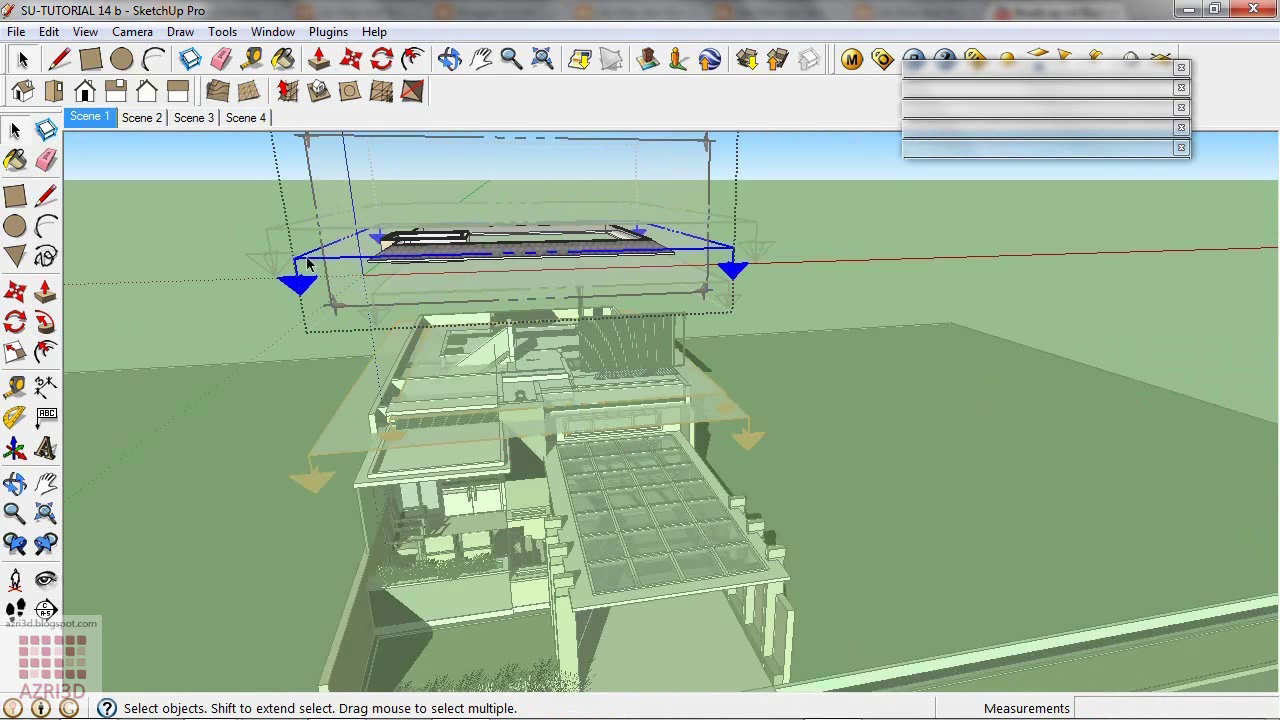
pyautogui.press('m')
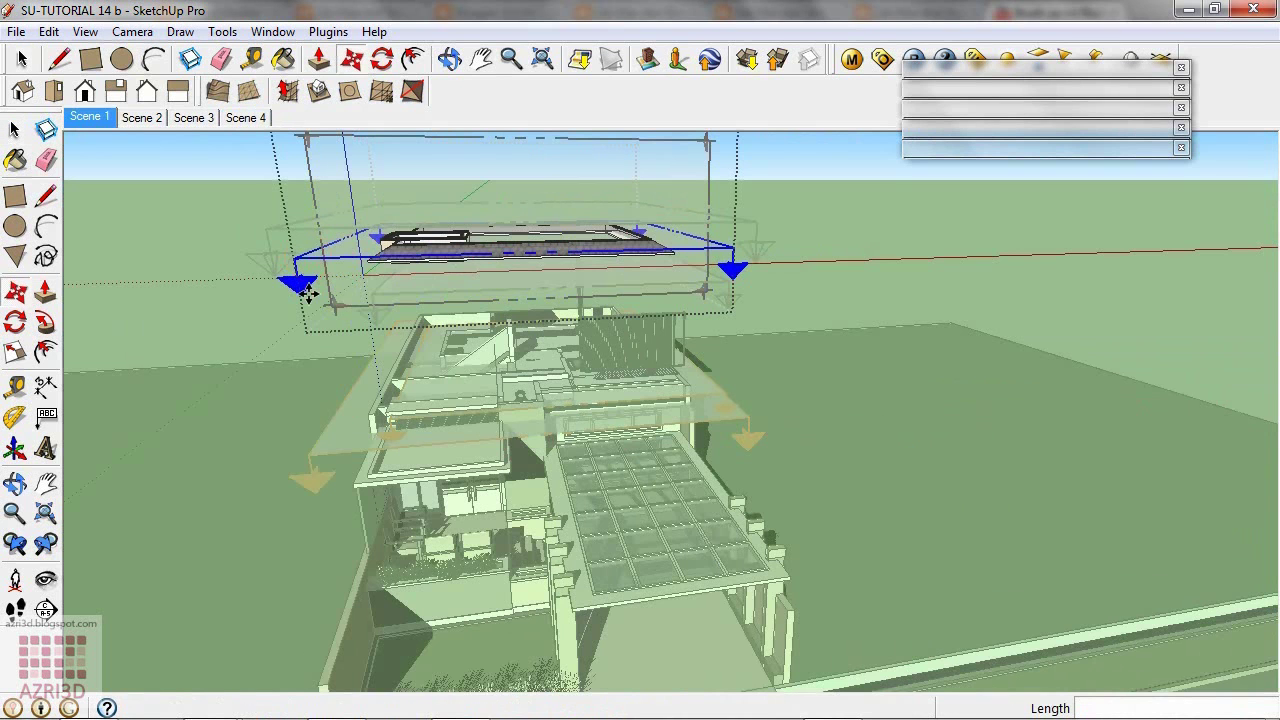
pyautogui.click(308, 292)
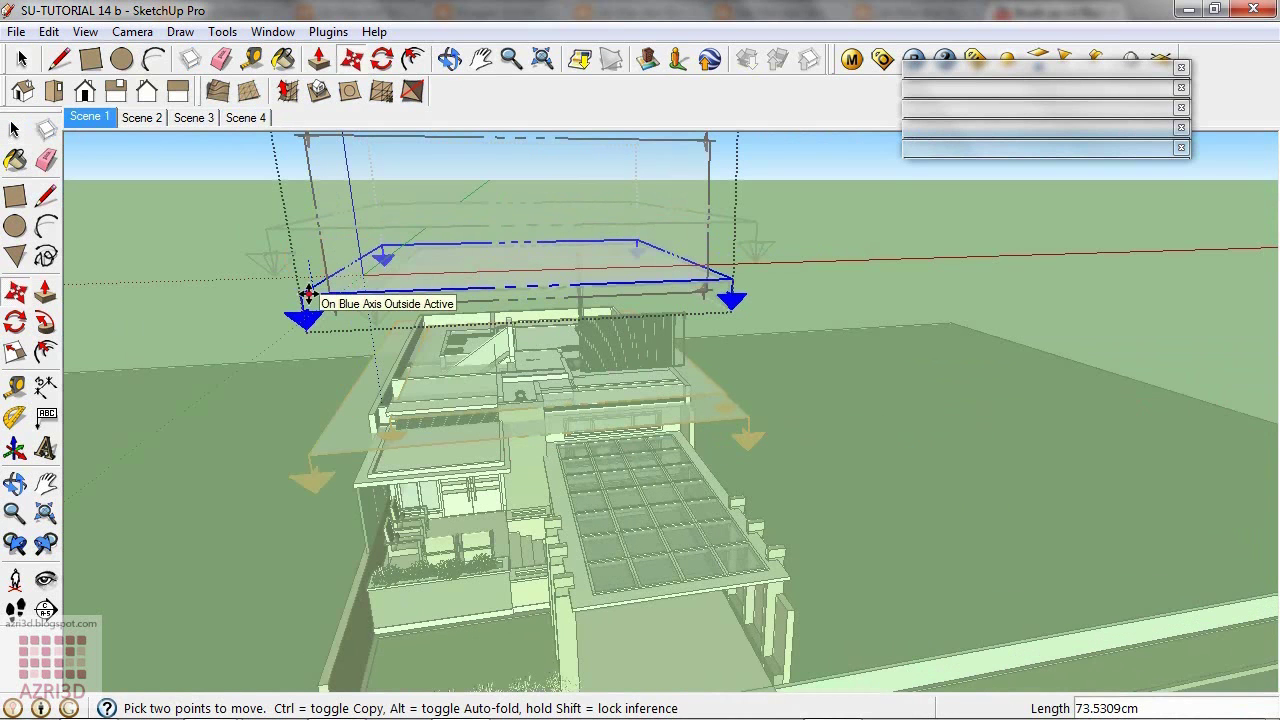
pyautogui.click(308, 292)
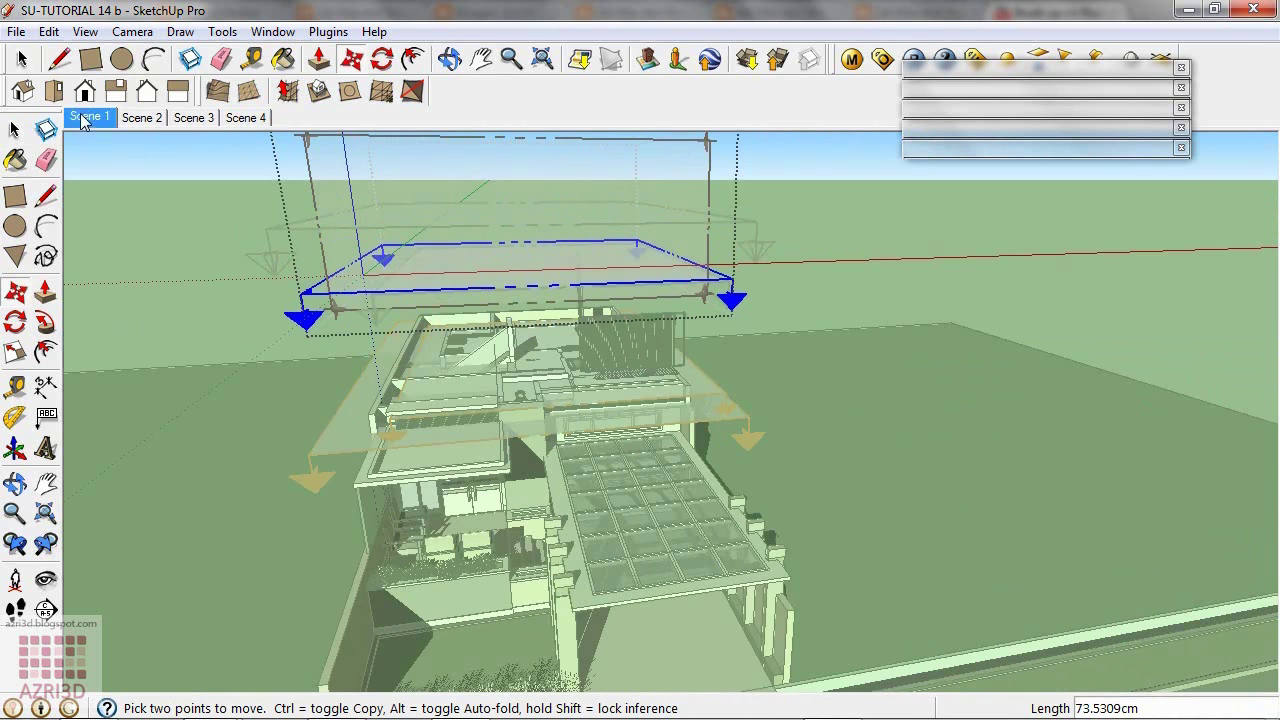
pyautogui.rightClick(84, 120)
pyautogui.click(158, 200)
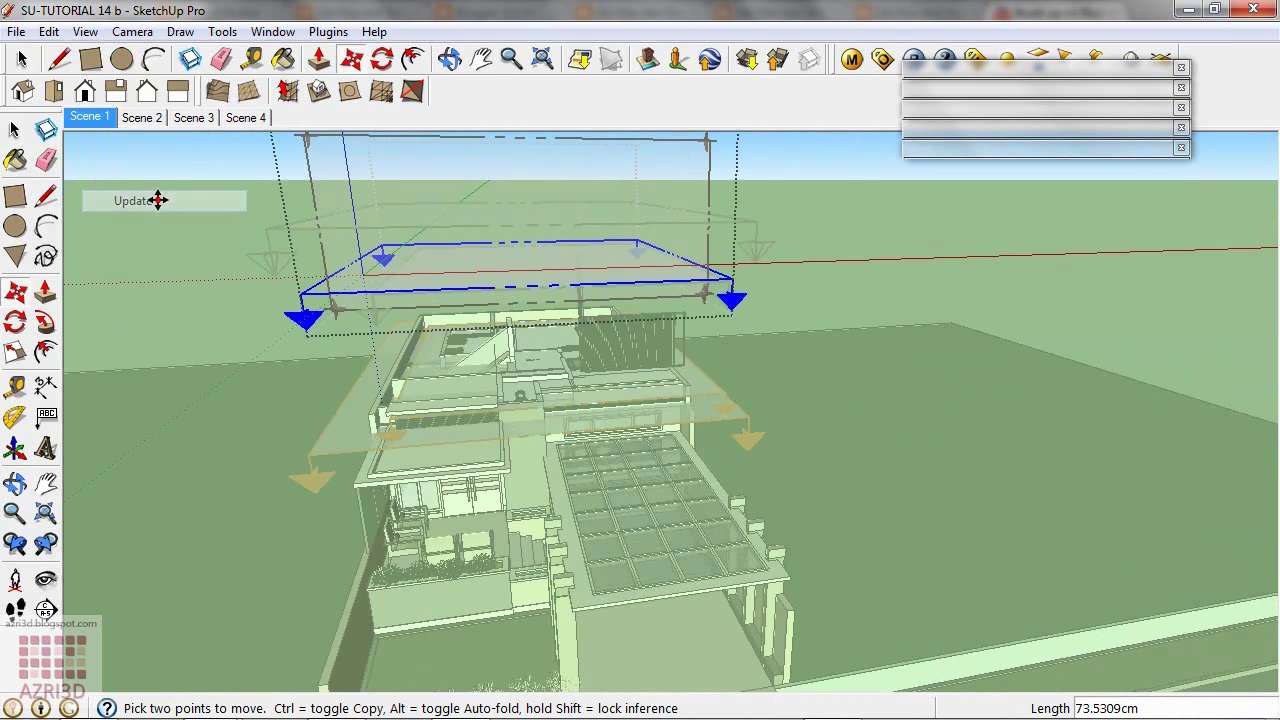
# - Hide the section planes and close the roof group
pyautogui.click(85, 31)
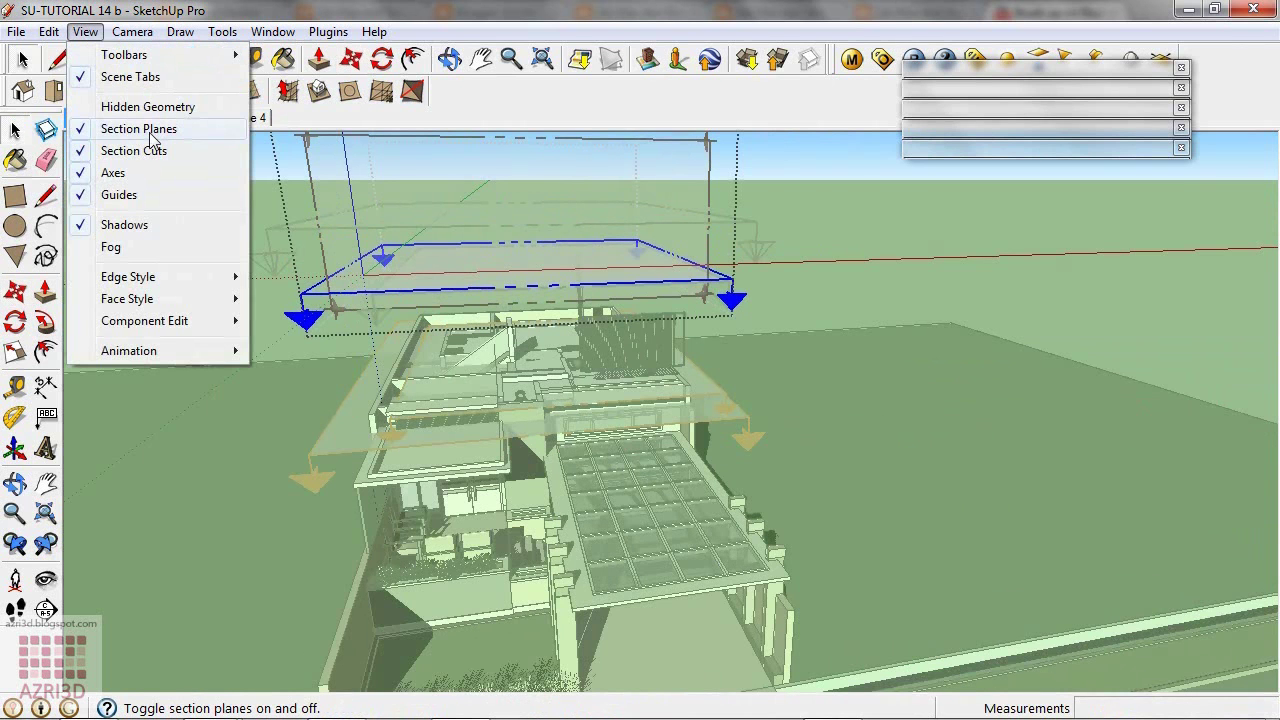
pyautogui.click(140, 129)
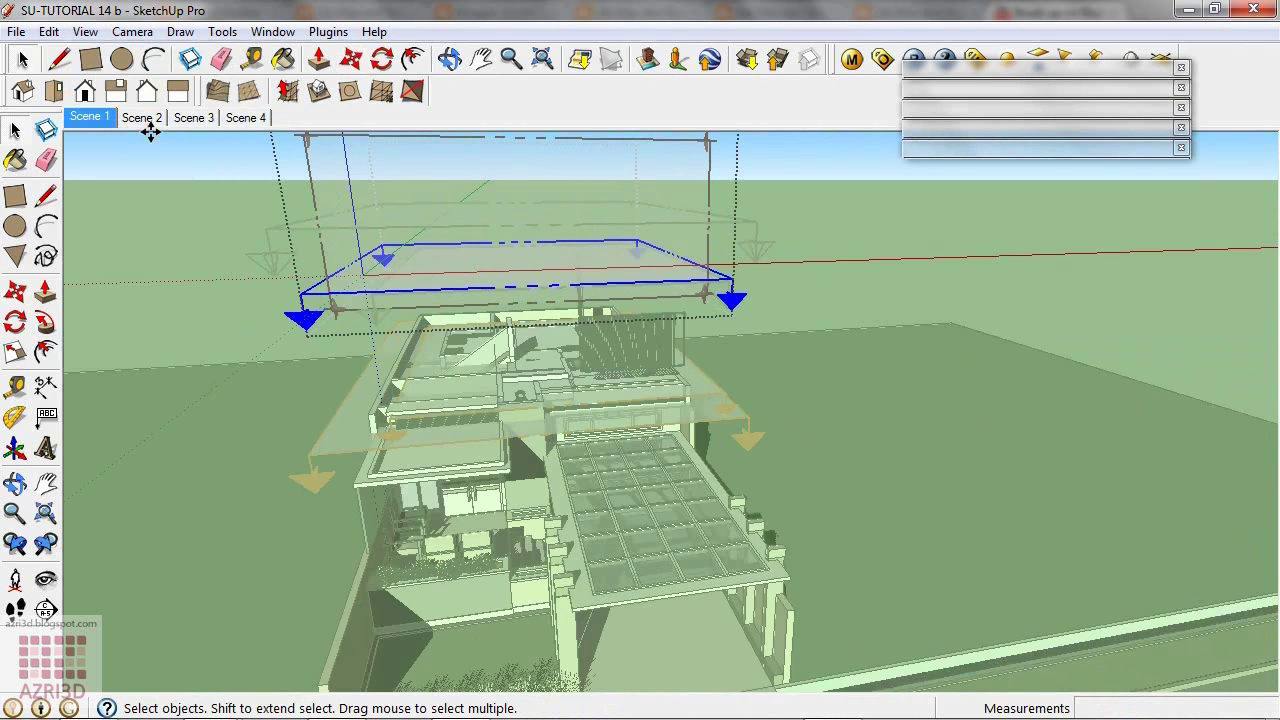
pyautogui.click(166, 163)
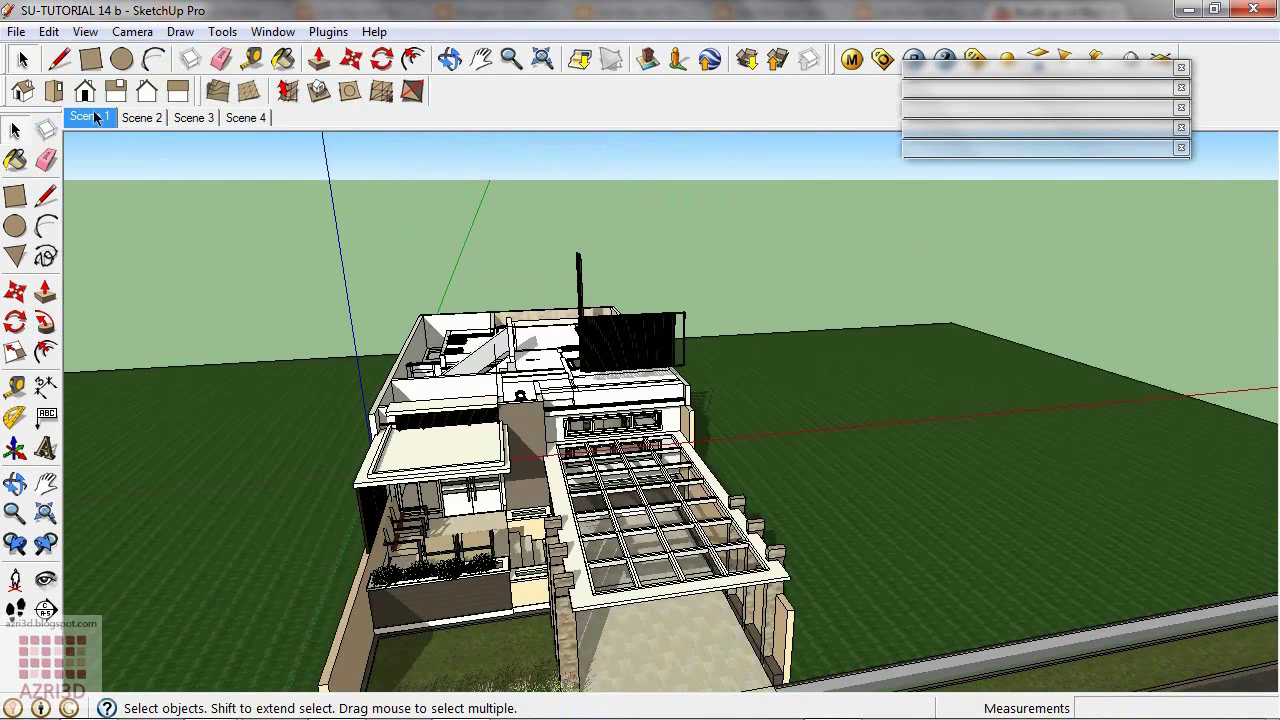
# - Play the scene animation from Scene 1 to preview the house building up, and stop it
pyautogui.rightClick(90, 118)
pyautogui.click(158, 254)
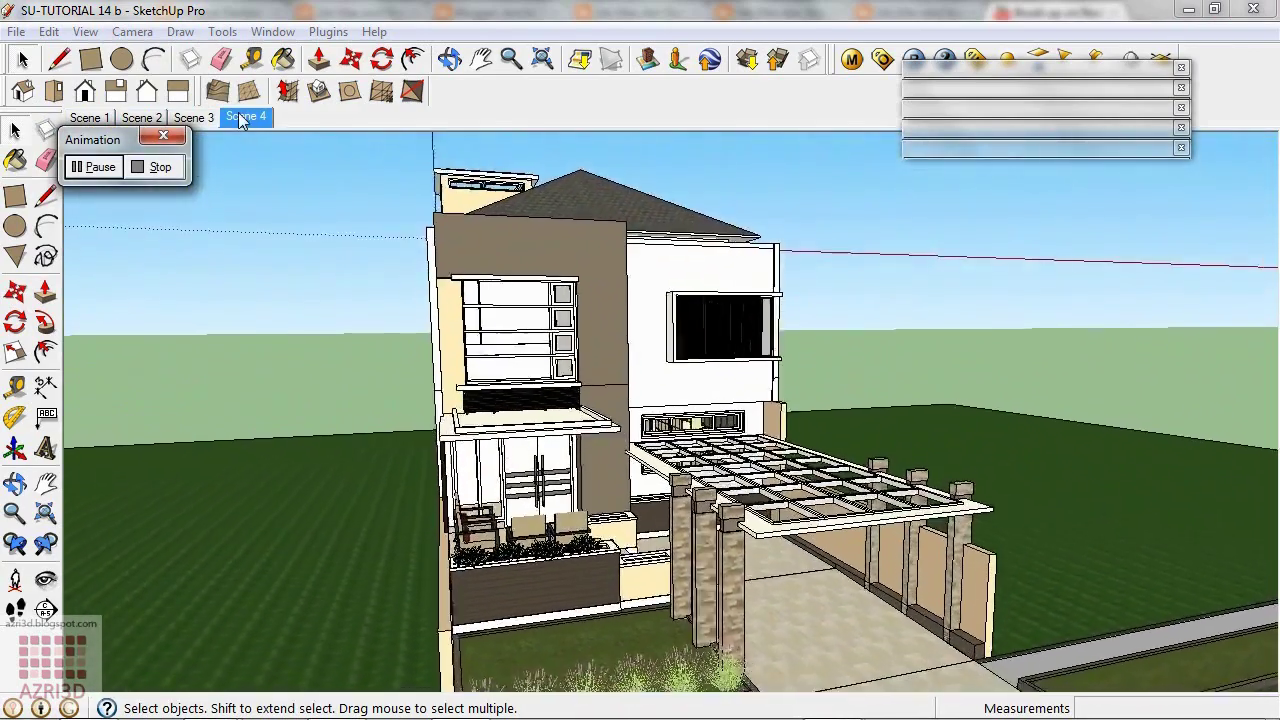
pyautogui.click(155, 163)
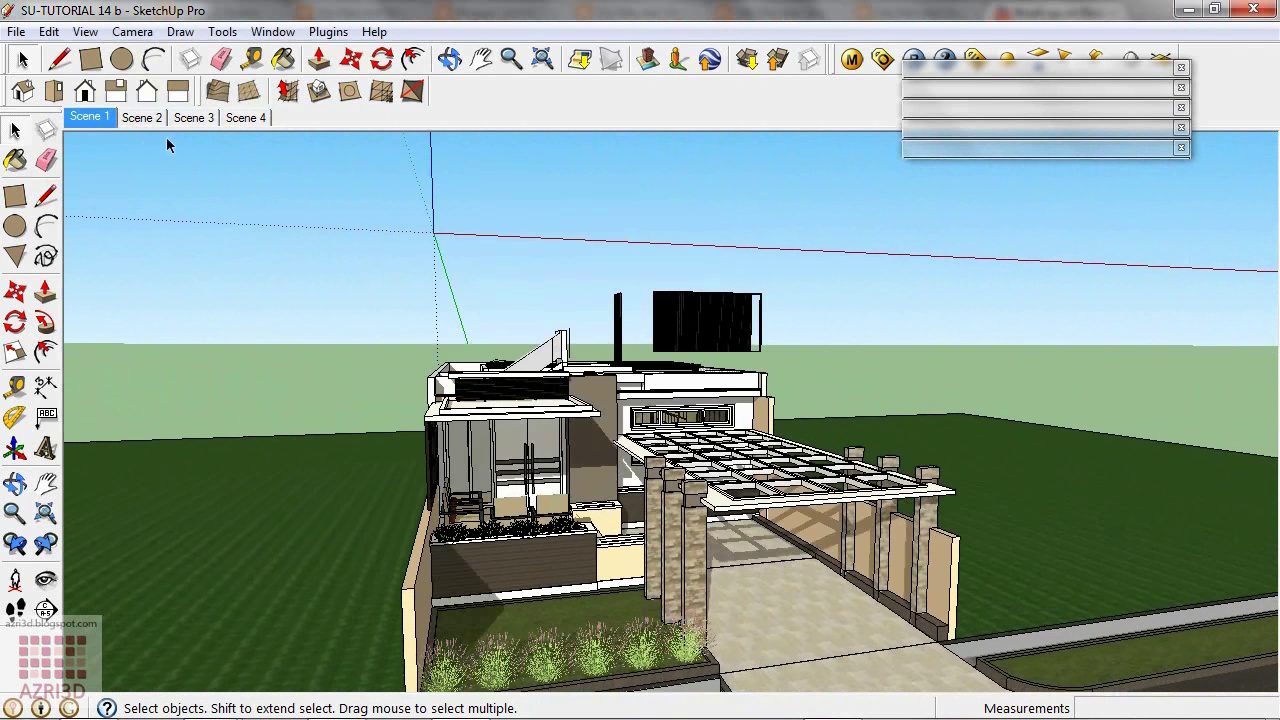
# - Apply the Scribble on Masonite style from Assorted Styles and update Scene 1 with it
pyautogui.click(288, 33)
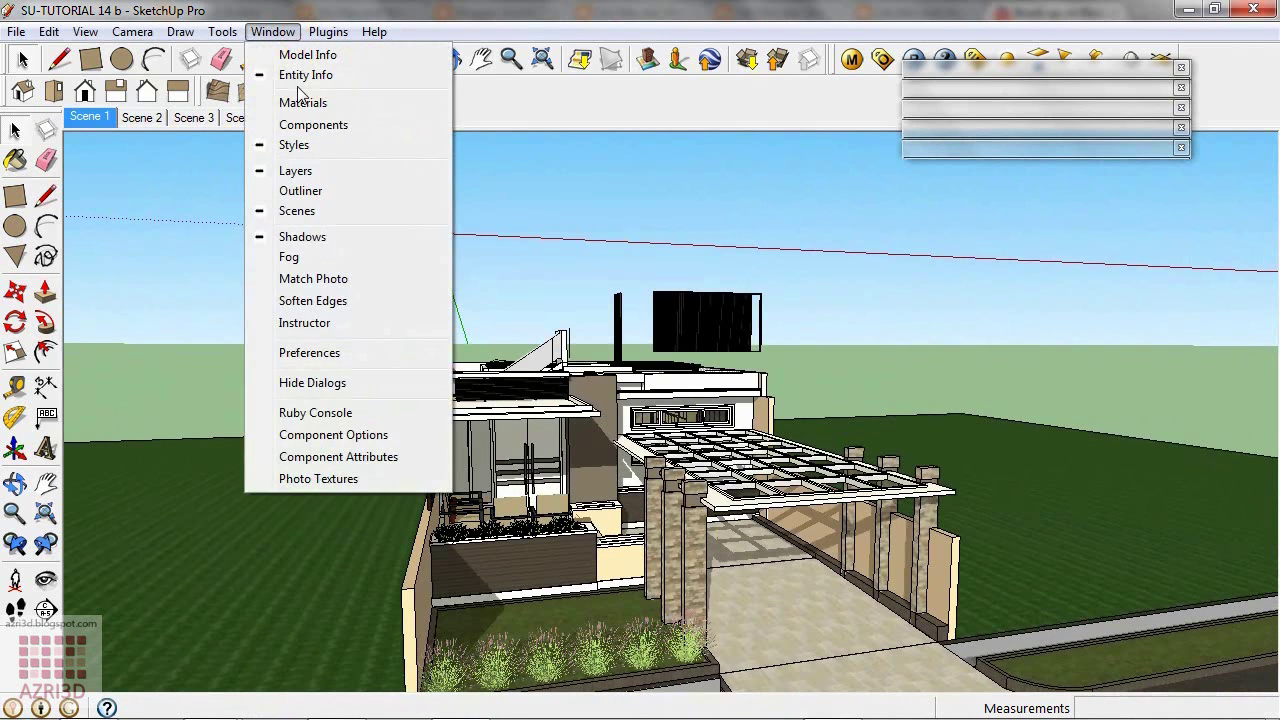
pyautogui.click(293, 145)
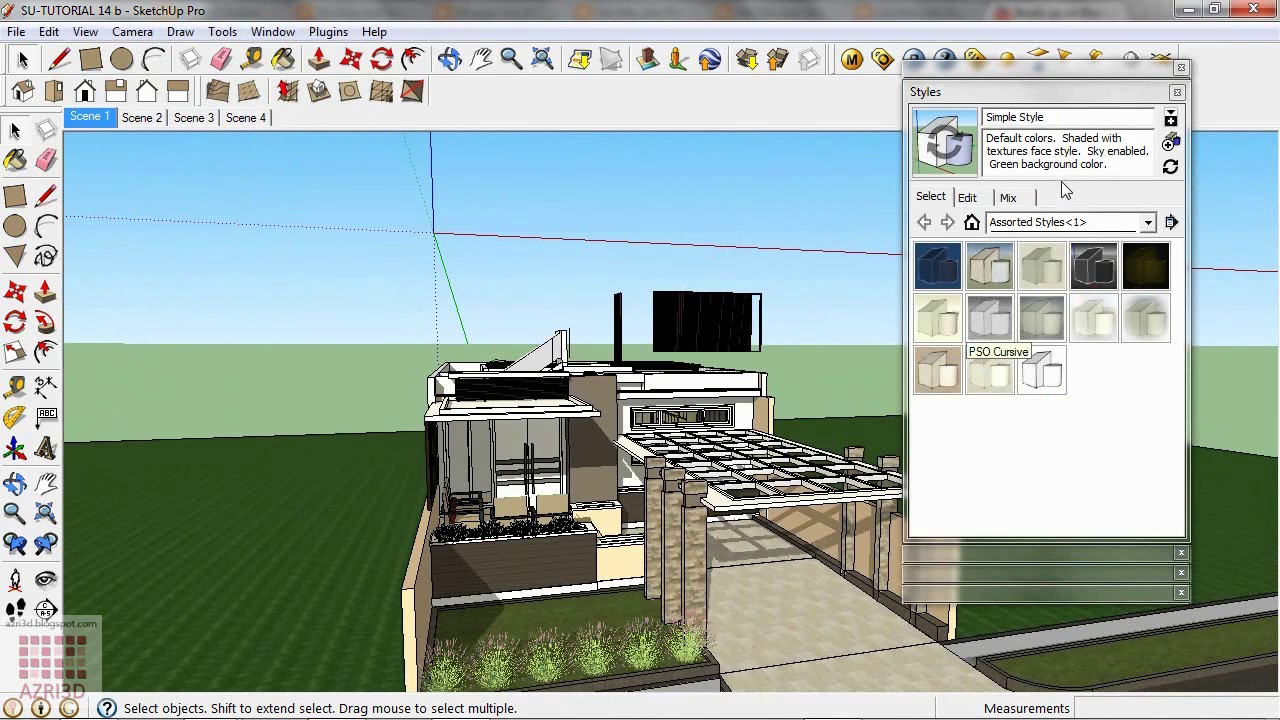
pyautogui.click(940, 372)
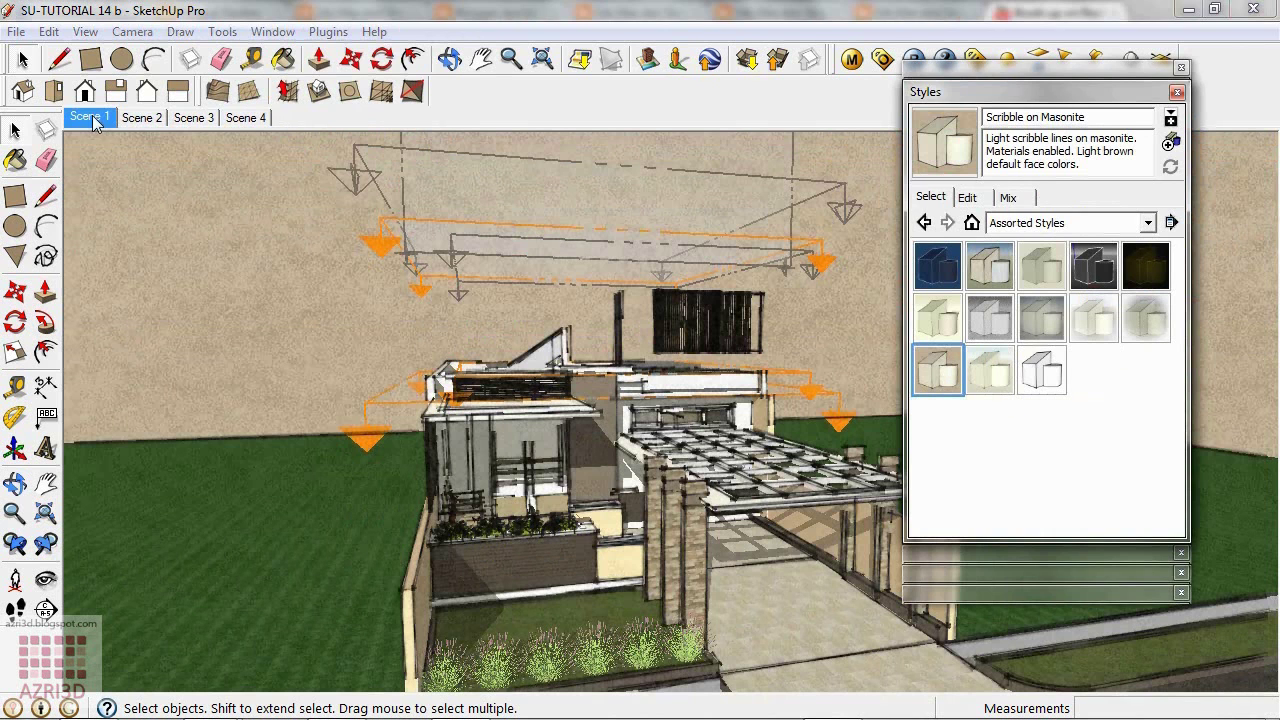
pyautogui.rightClick(96, 116)
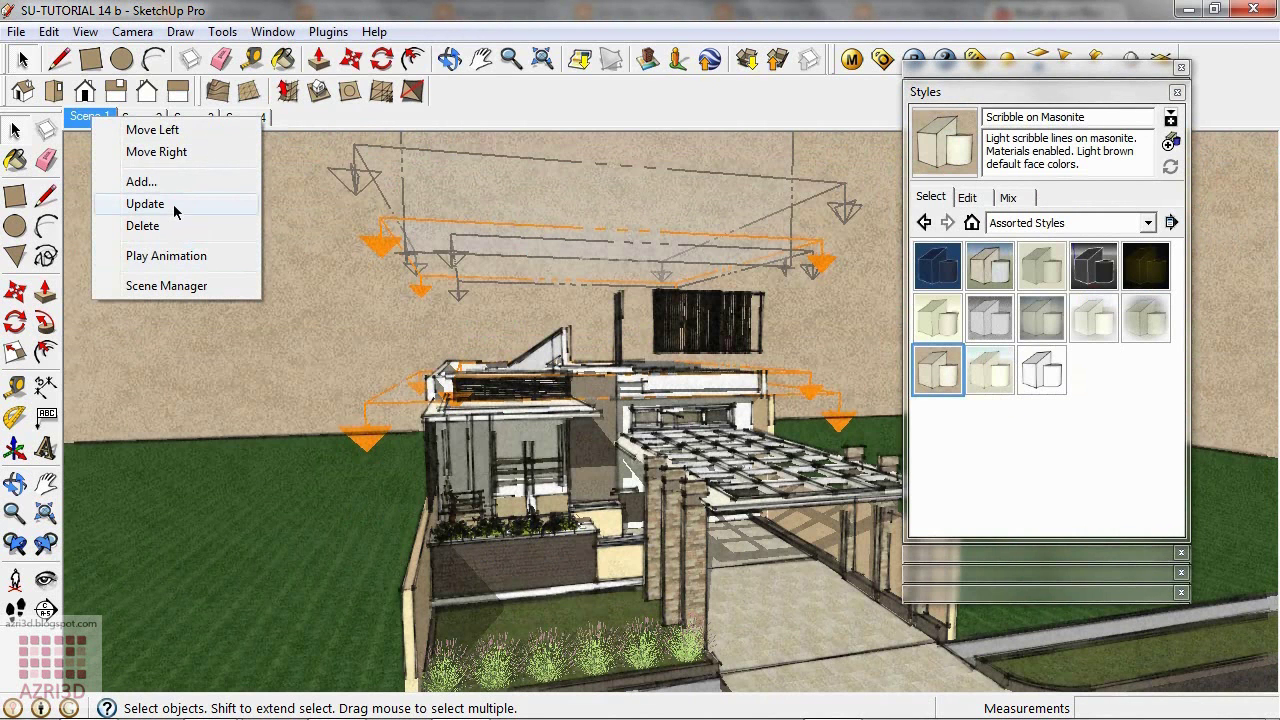
pyautogui.click(145, 204)
# - Show Scene 2 and apply the Scribble on Masonite style to it
pyautogui.click(141, 117)
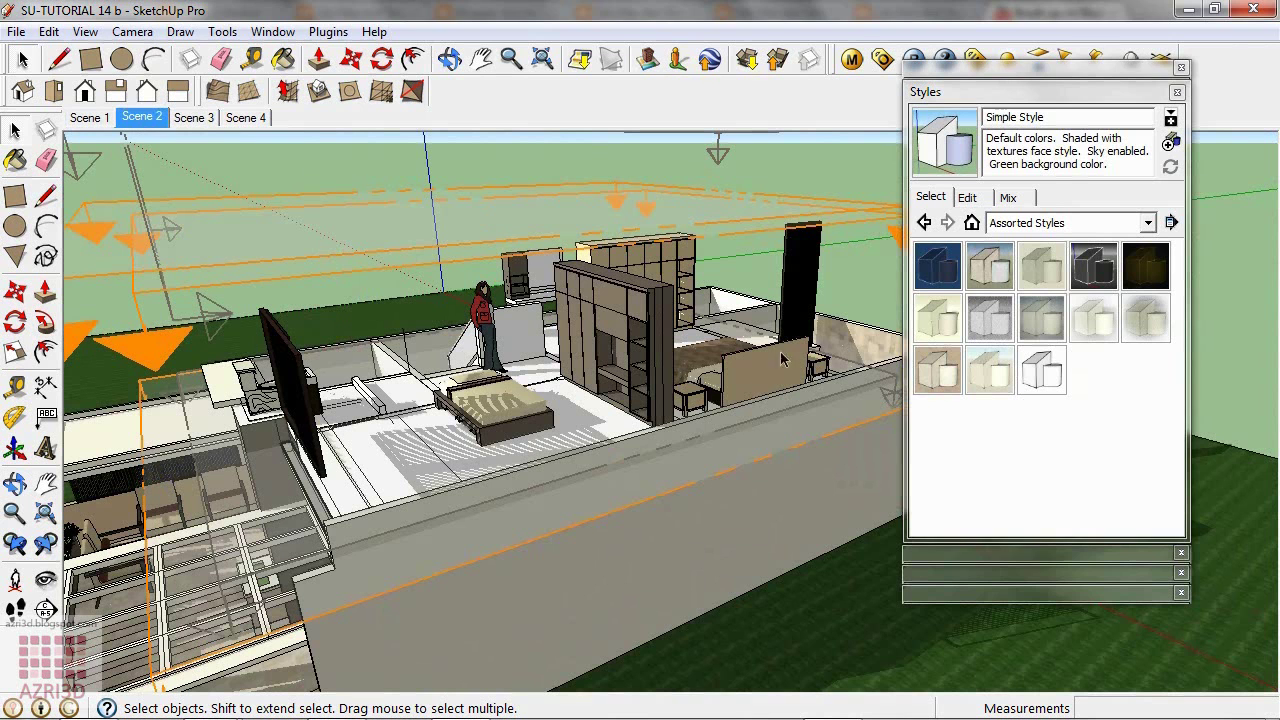
pyautogui.click(941, 379)
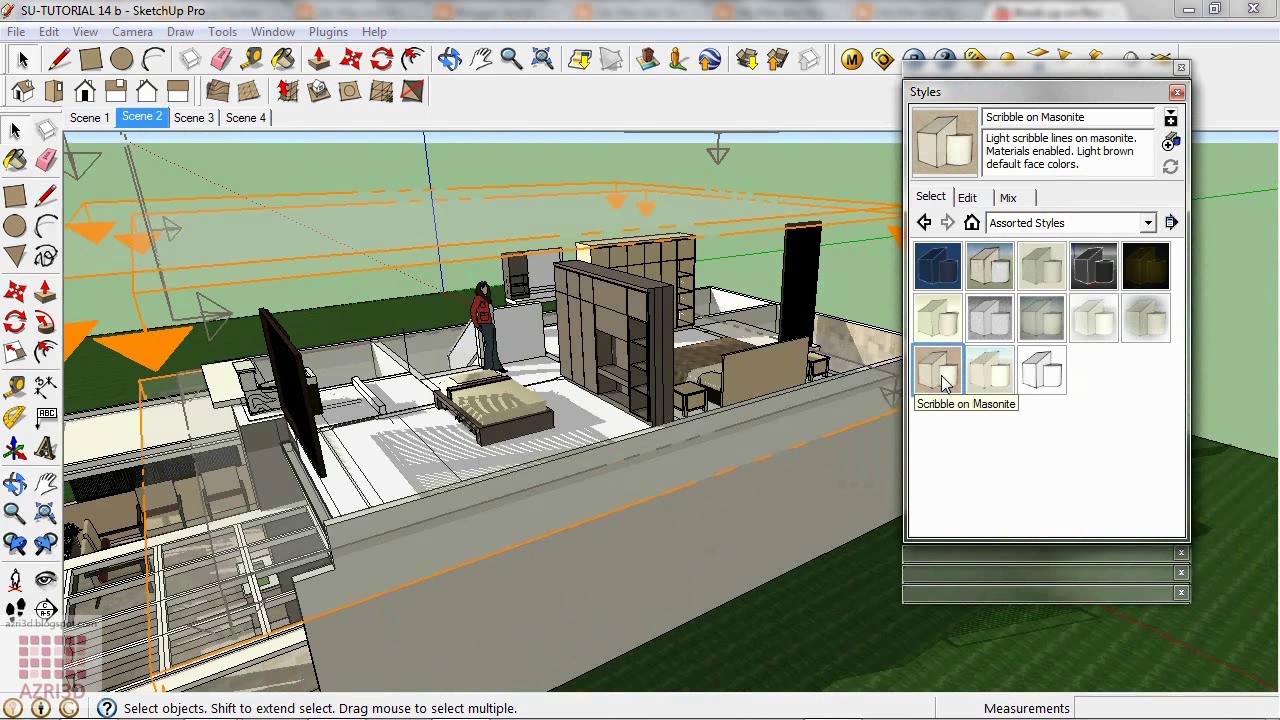
pyautogui.click(966, 198)
pyautogui.click(918, 197)
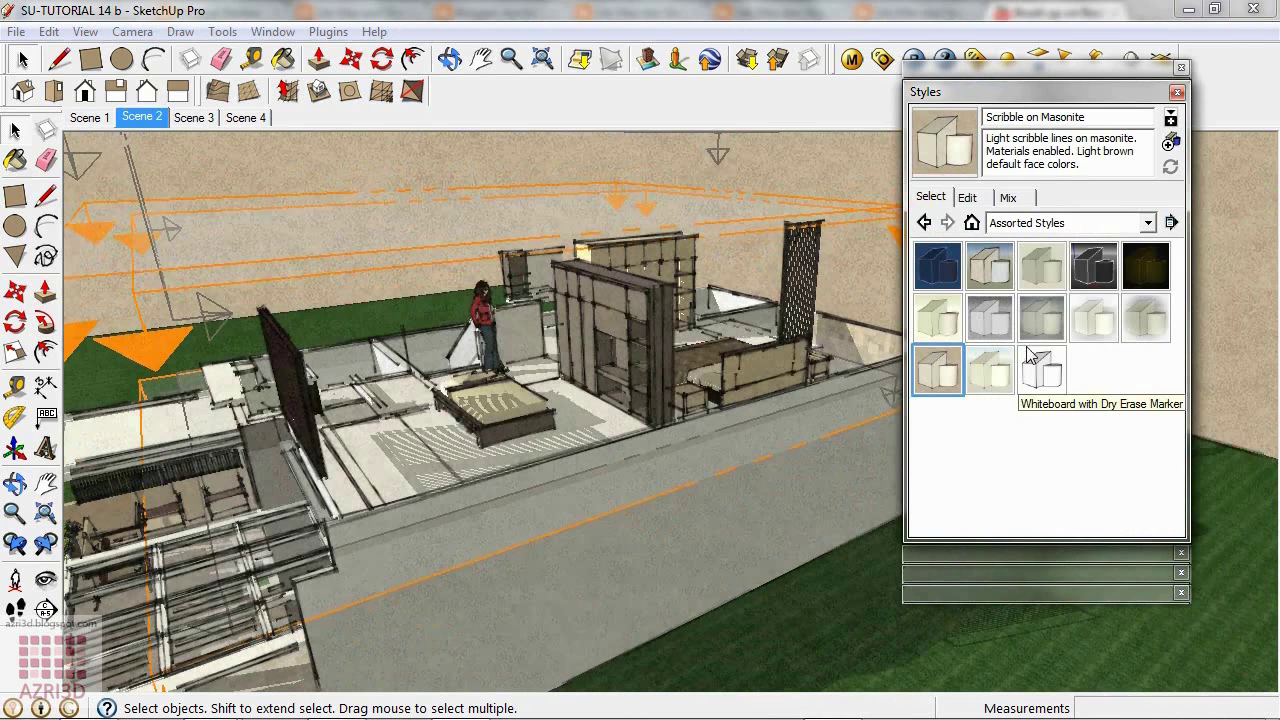
# - Turn off section planes in the Scribble on Masonite modeling settings and save the change to the style
pyautogui.click(968, 198)
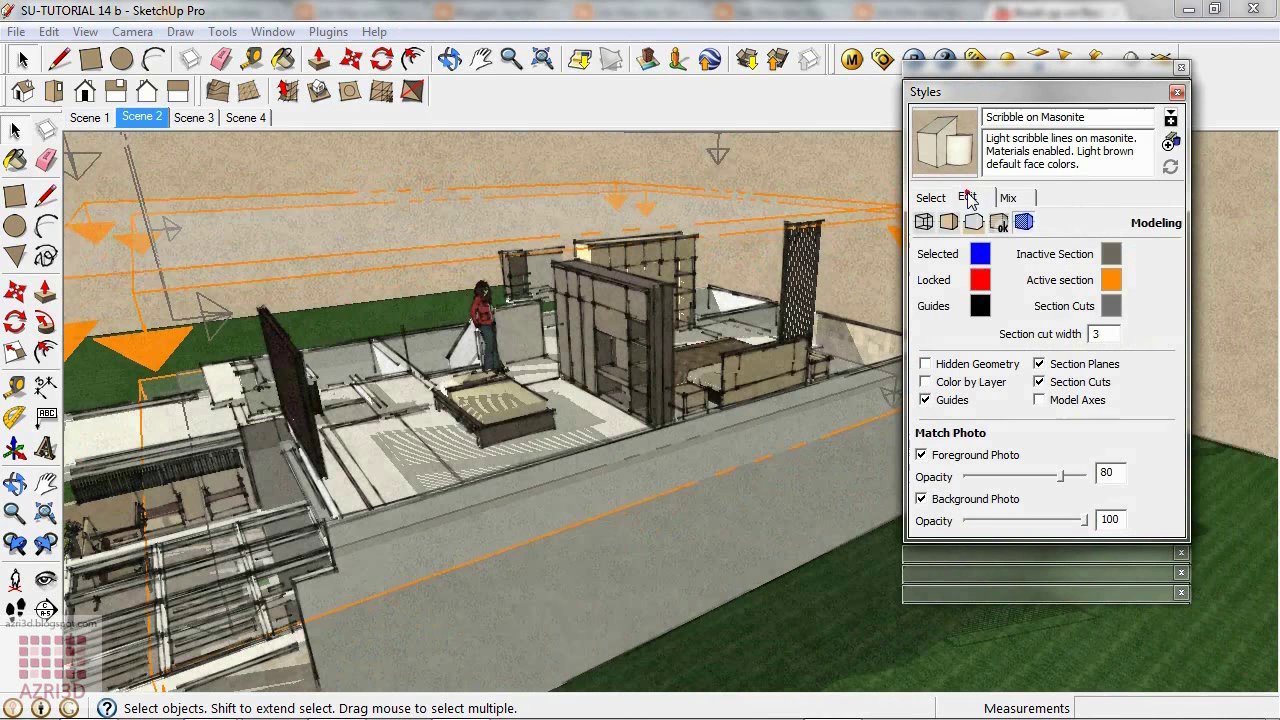
pyautogui.click(1068, 366)
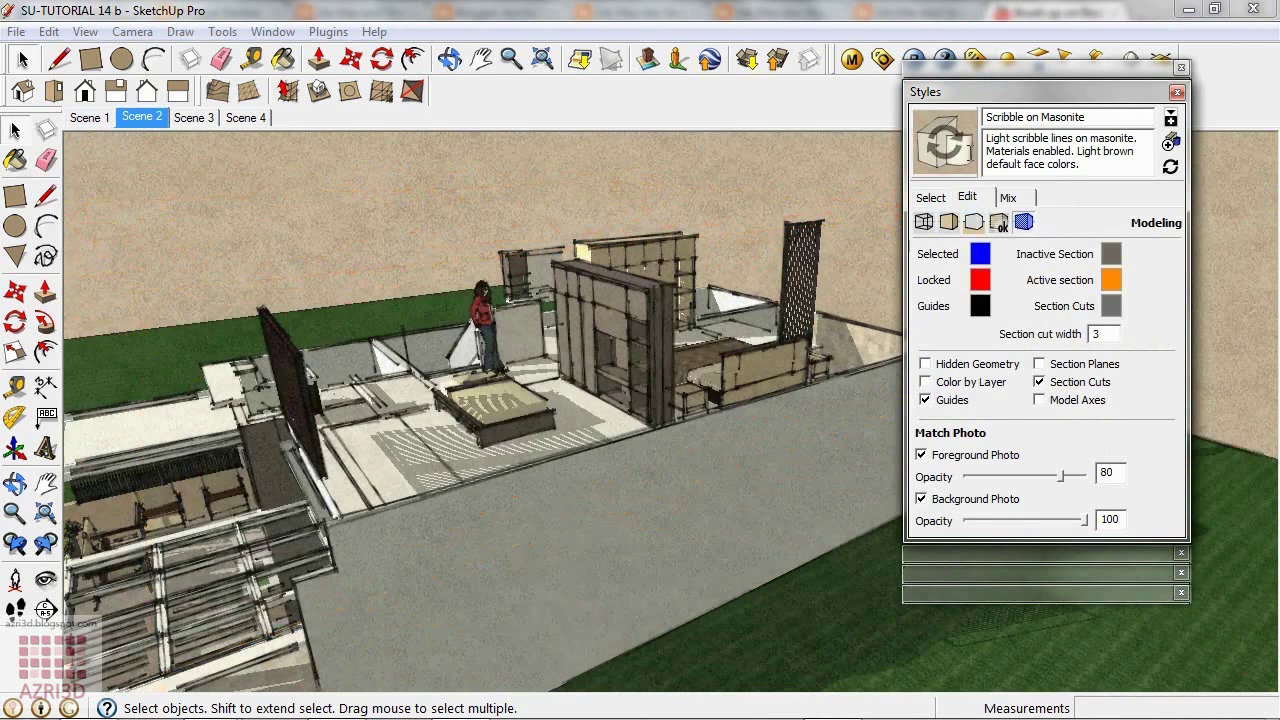
pyautogui.click(1171, 168)
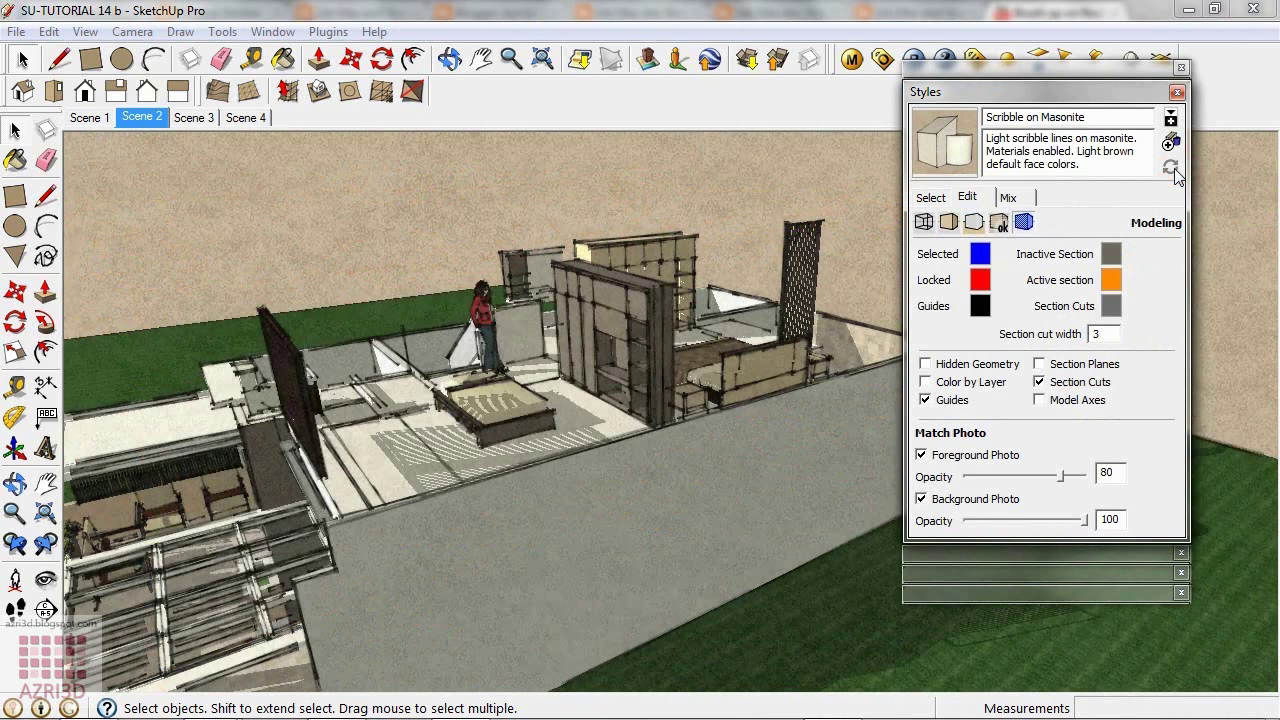
pyautogui.click(926, 198)
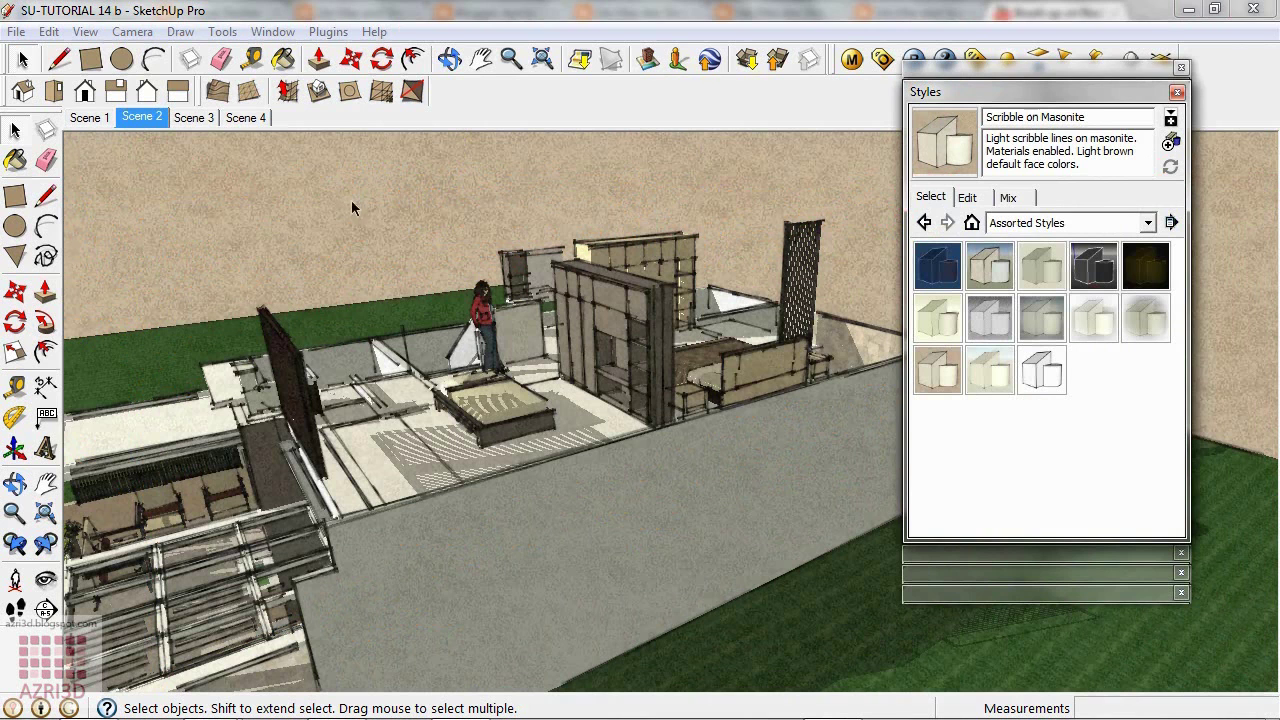
# - Update Scene 2 with the Scribble on Masonite style, and play the scene animation briefly before stopping it
pyautogui.rightClick(153, 126)
pyautogui.click(206, 203)
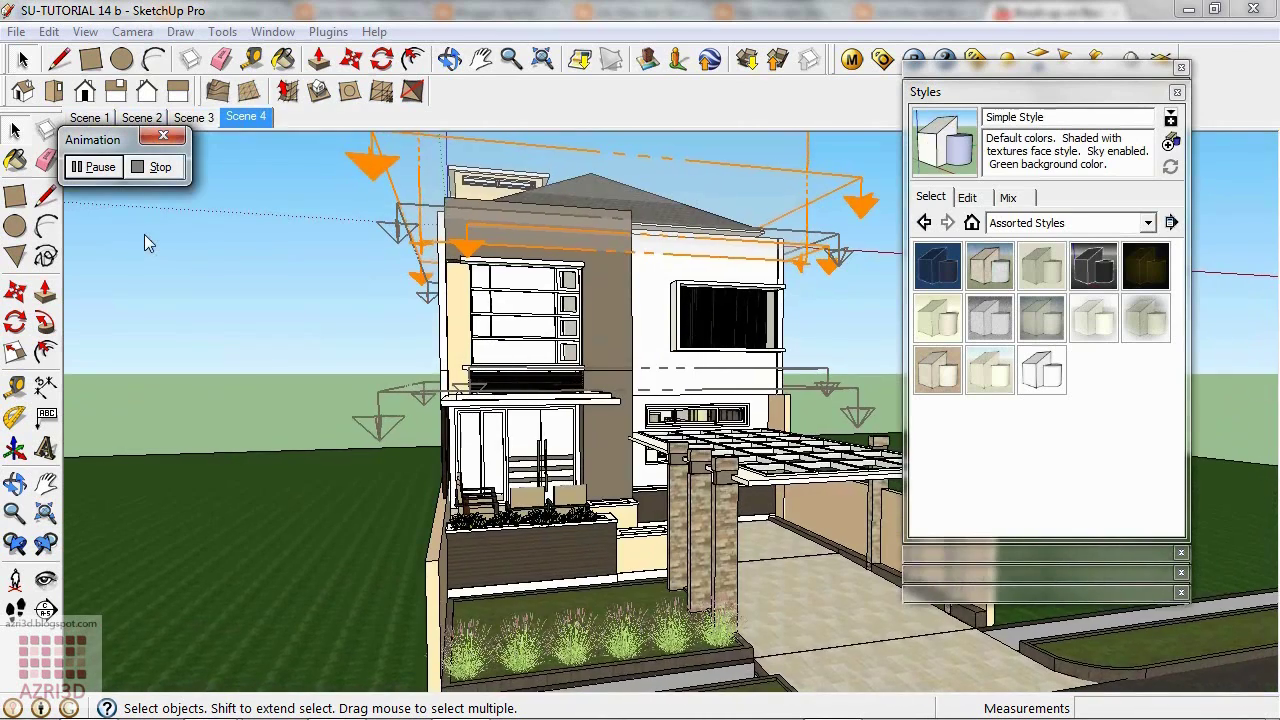
pyautogui.click(140, 168)
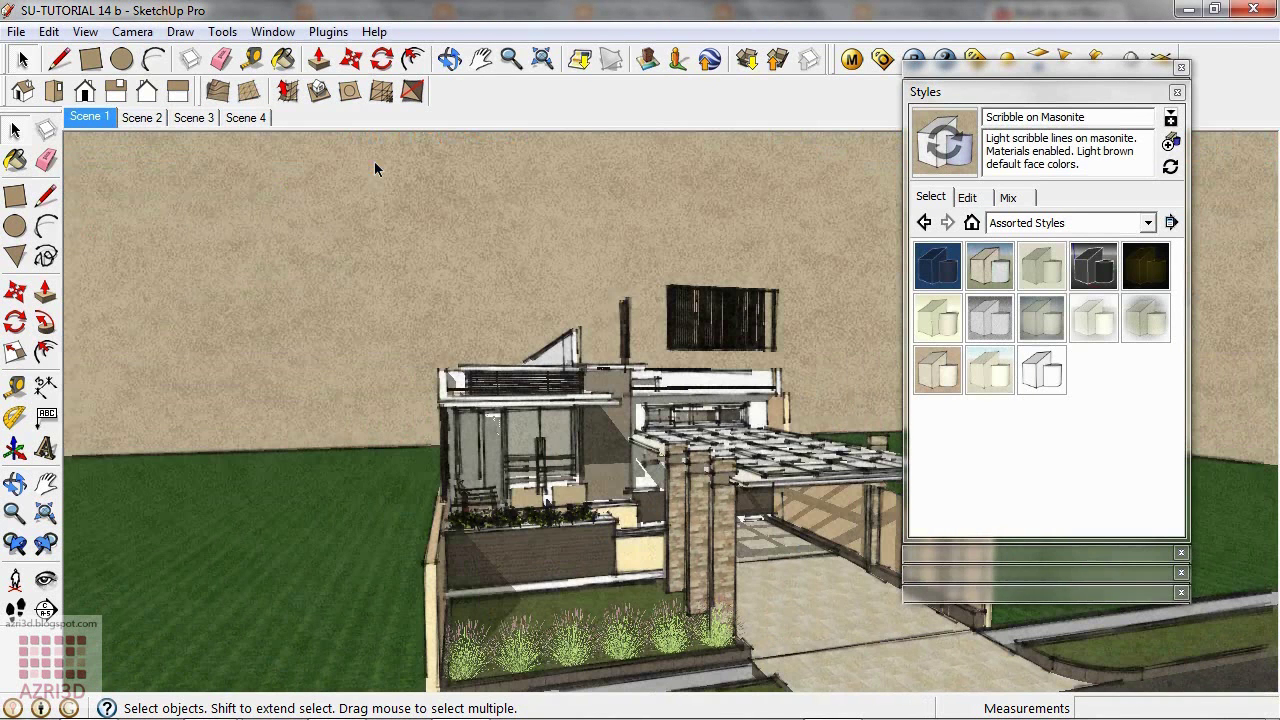
# - Start an animation export of the scenes as an AVI file and accept the existing animation export options
pyautogui.click(18, 32)
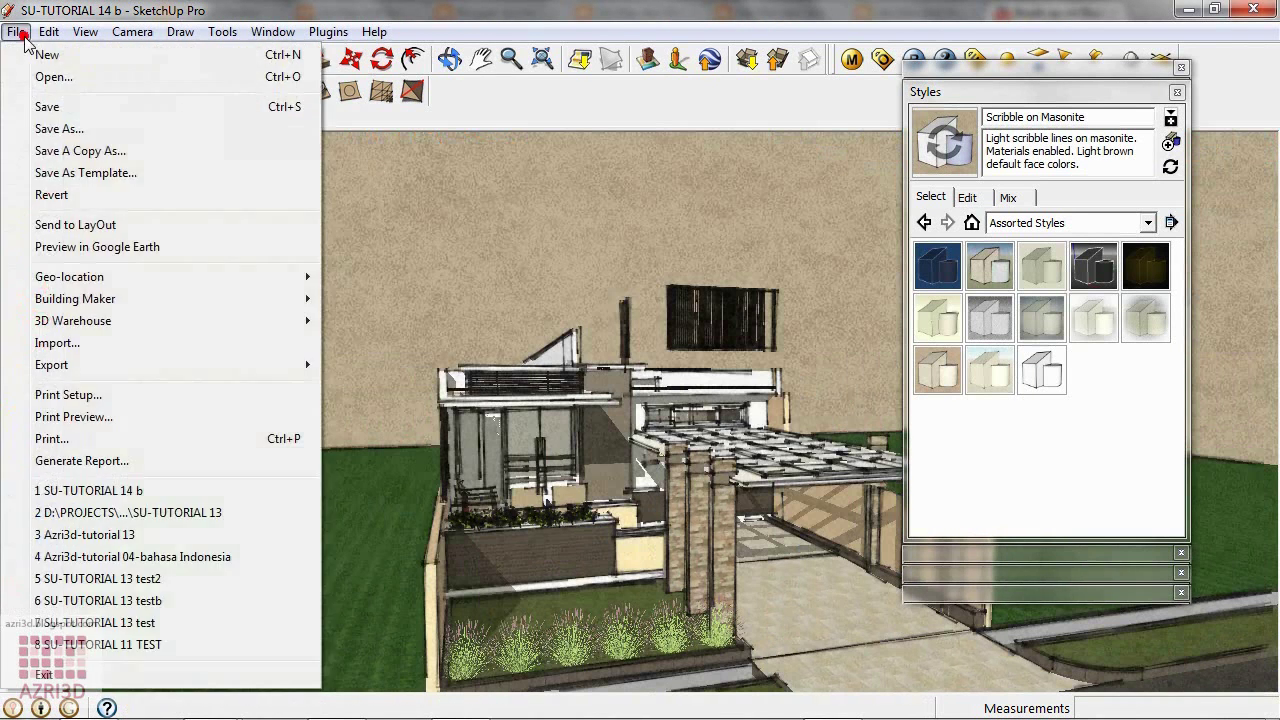
pyautogui.moveTo(107, 368)
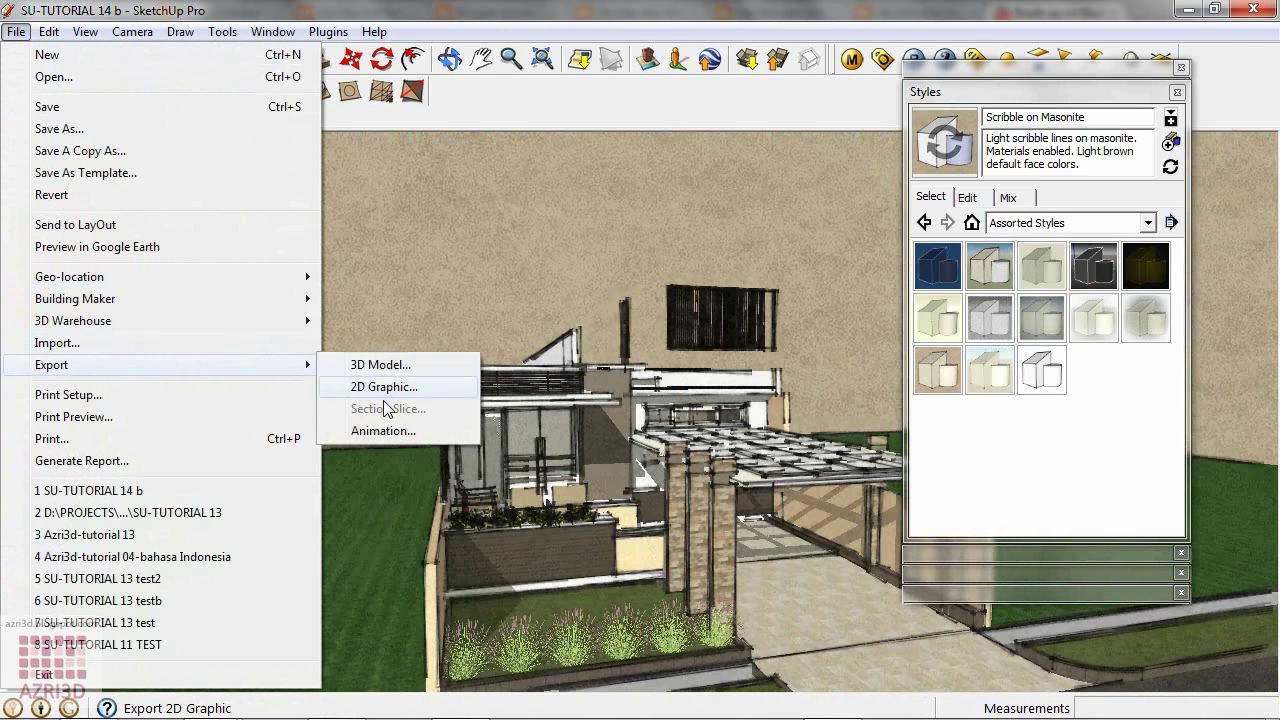
pyautogui.click(376, 432)
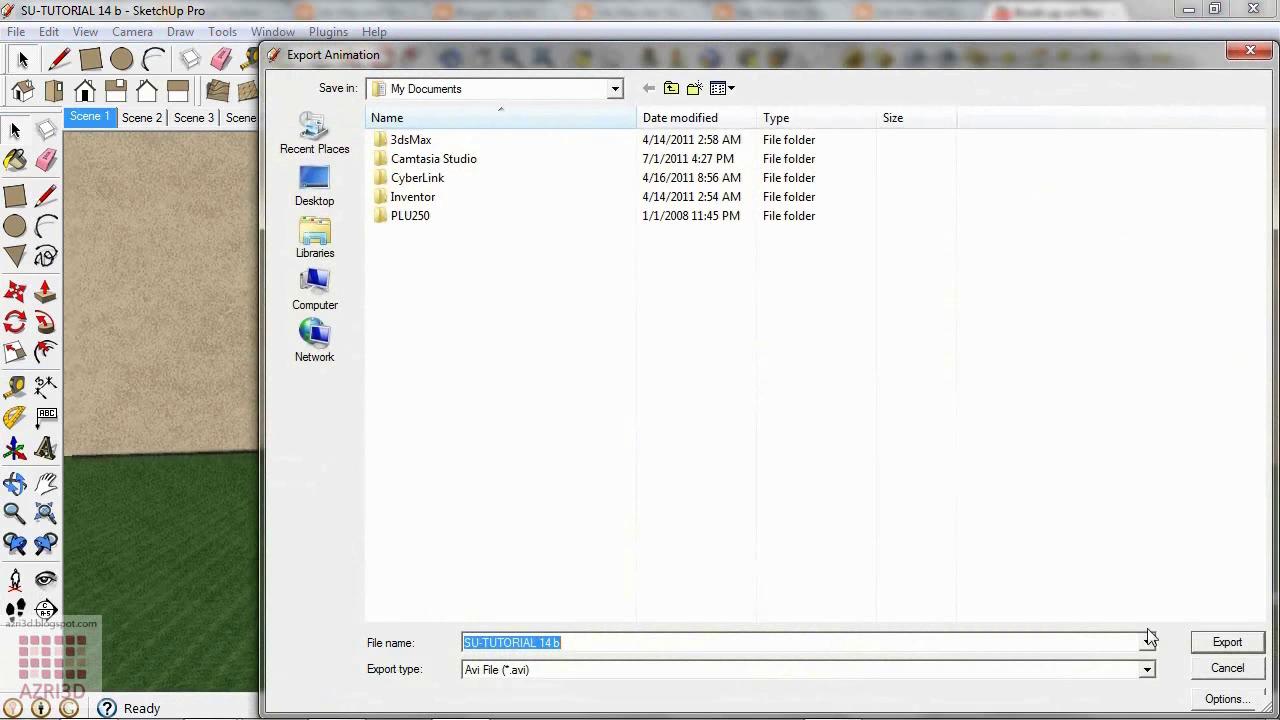
pyautogui.click(1222, 699)
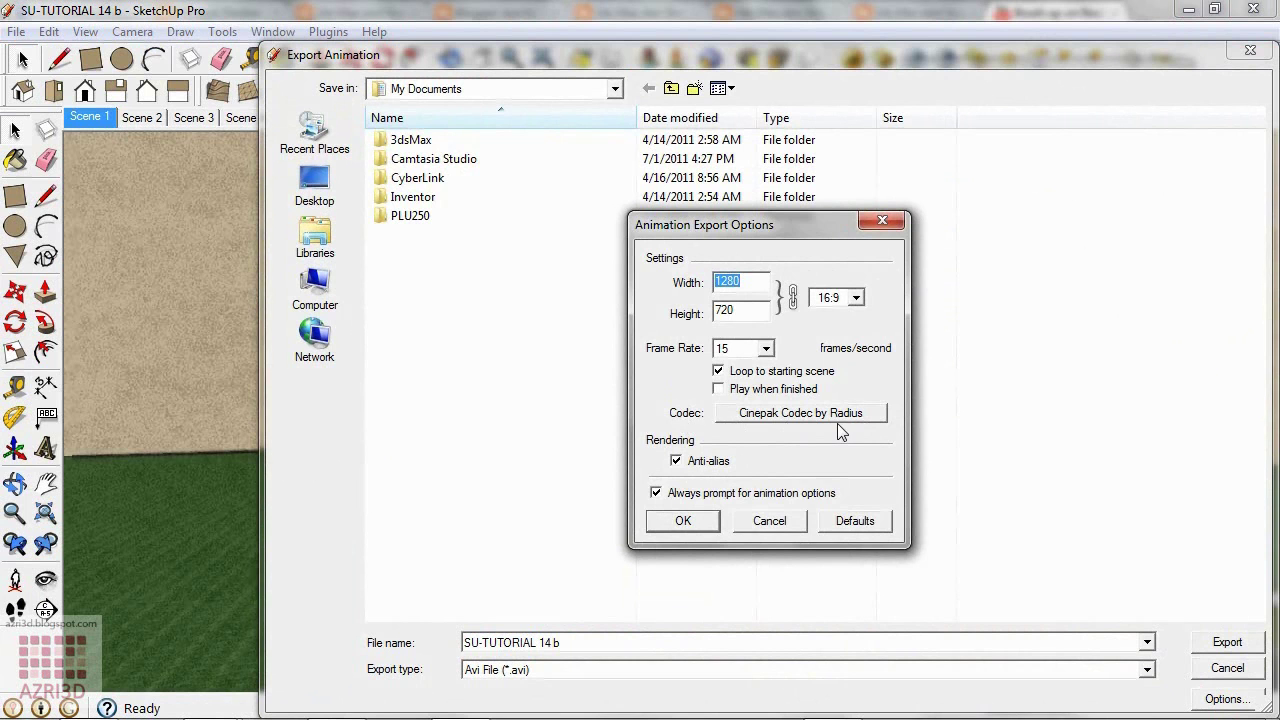
pyautogui.click(706, 523)
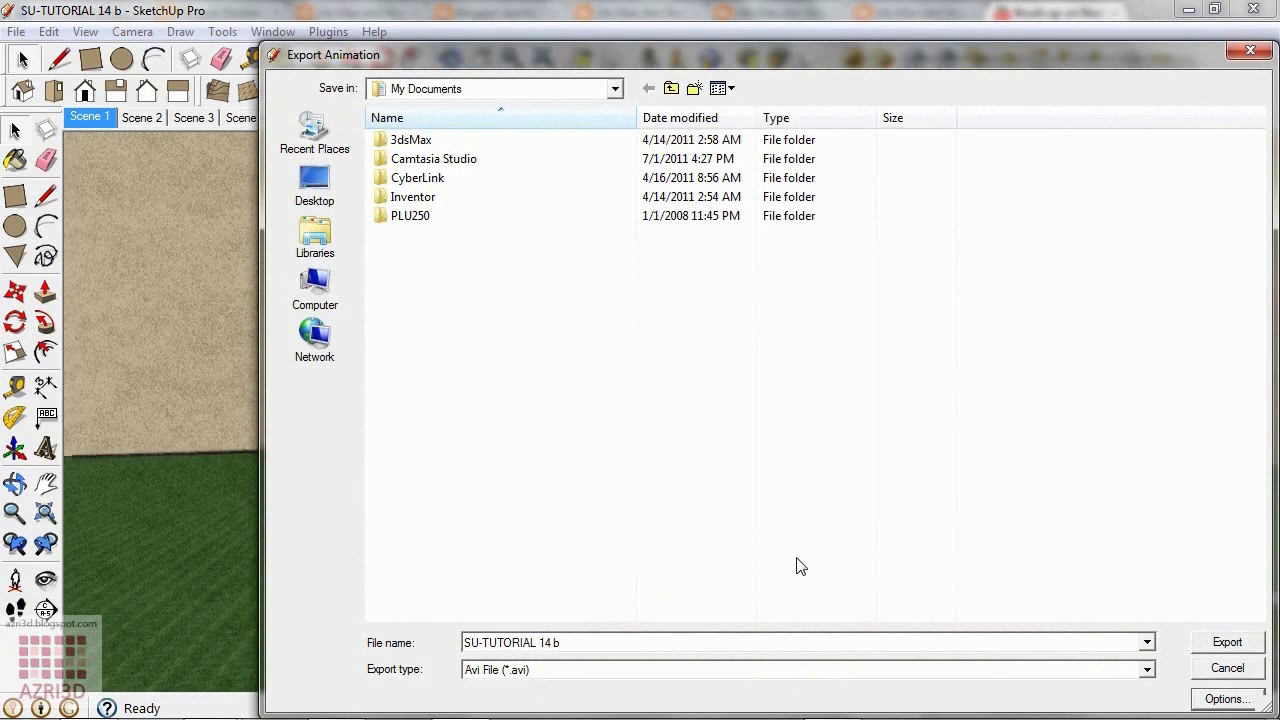